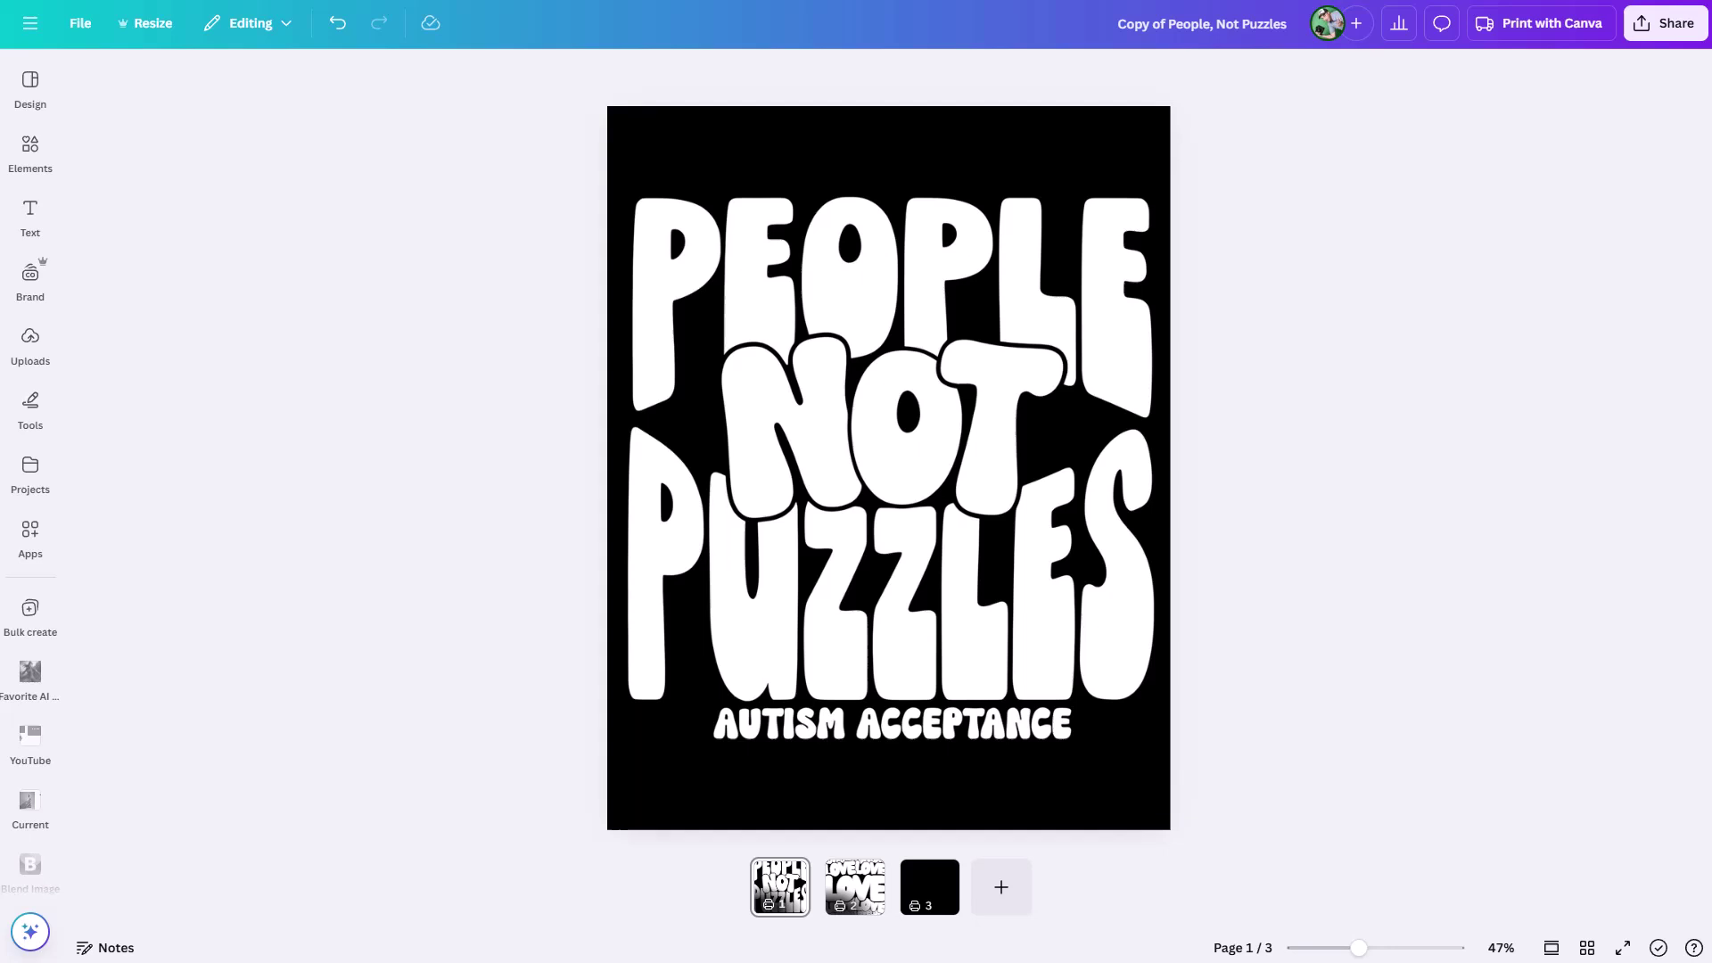
- Select the page's black background element, review its layers, and go to the download settings
{"action": "left_click", "coordinate": [1105, 164]}
{"action": "left_click", "coordinate": [1015, 80]}
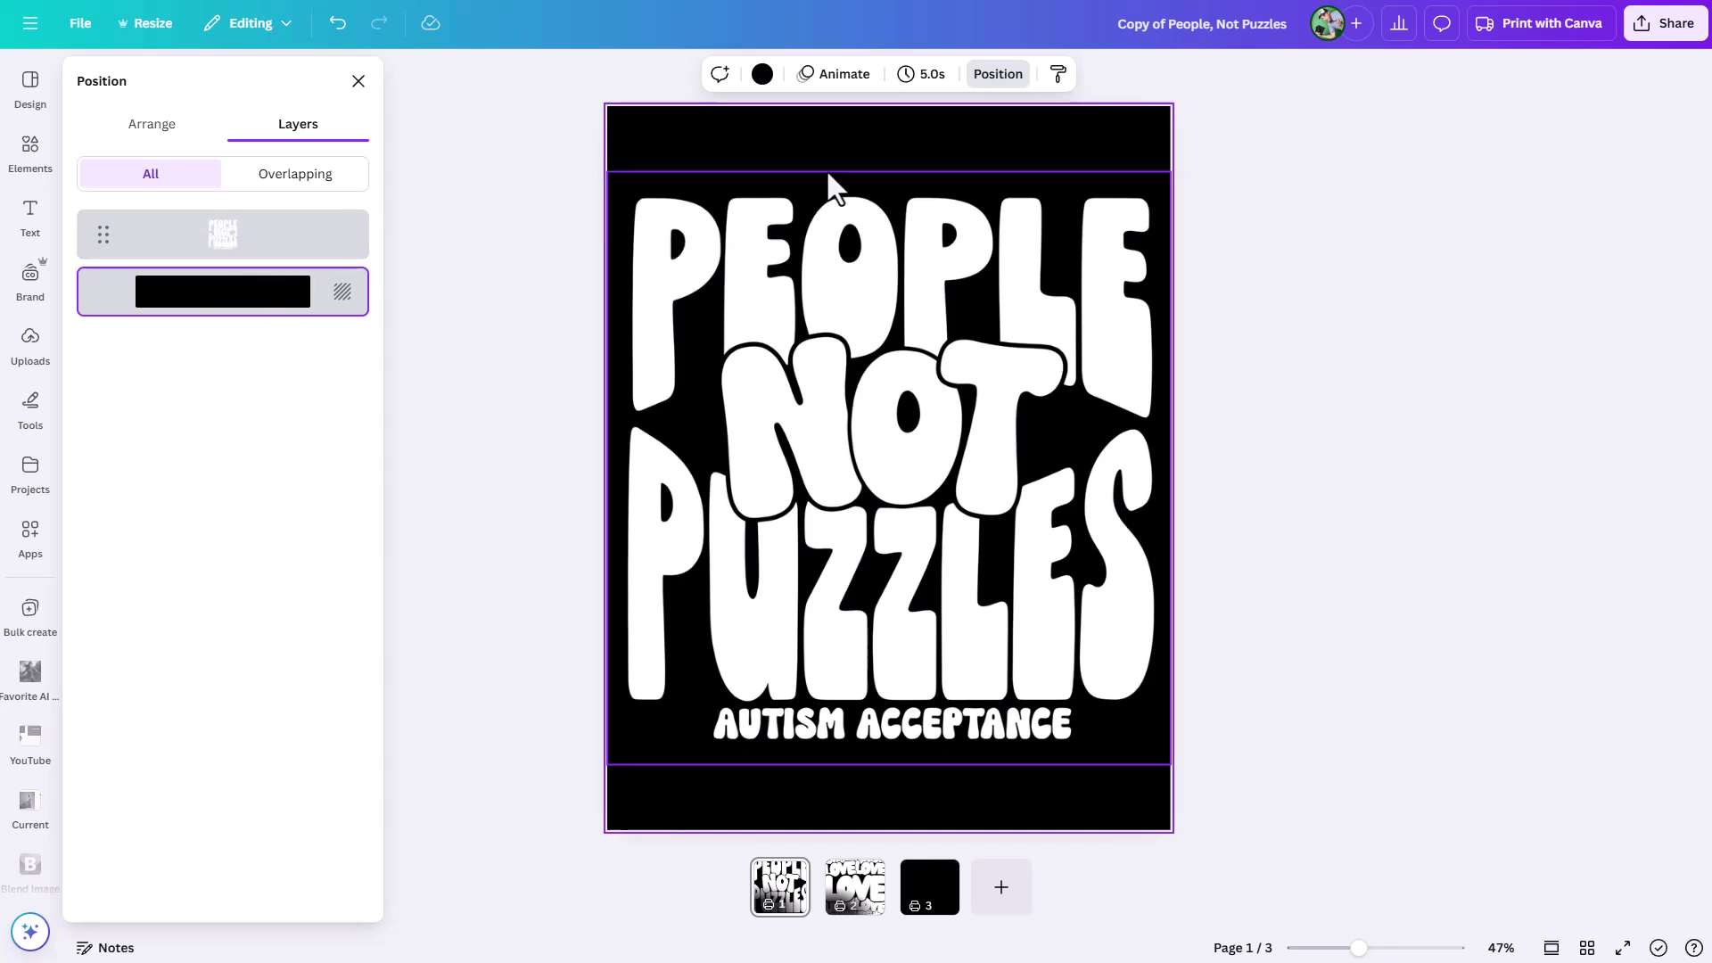
{"action": "left_click", "coordinate": [1648, 25]}
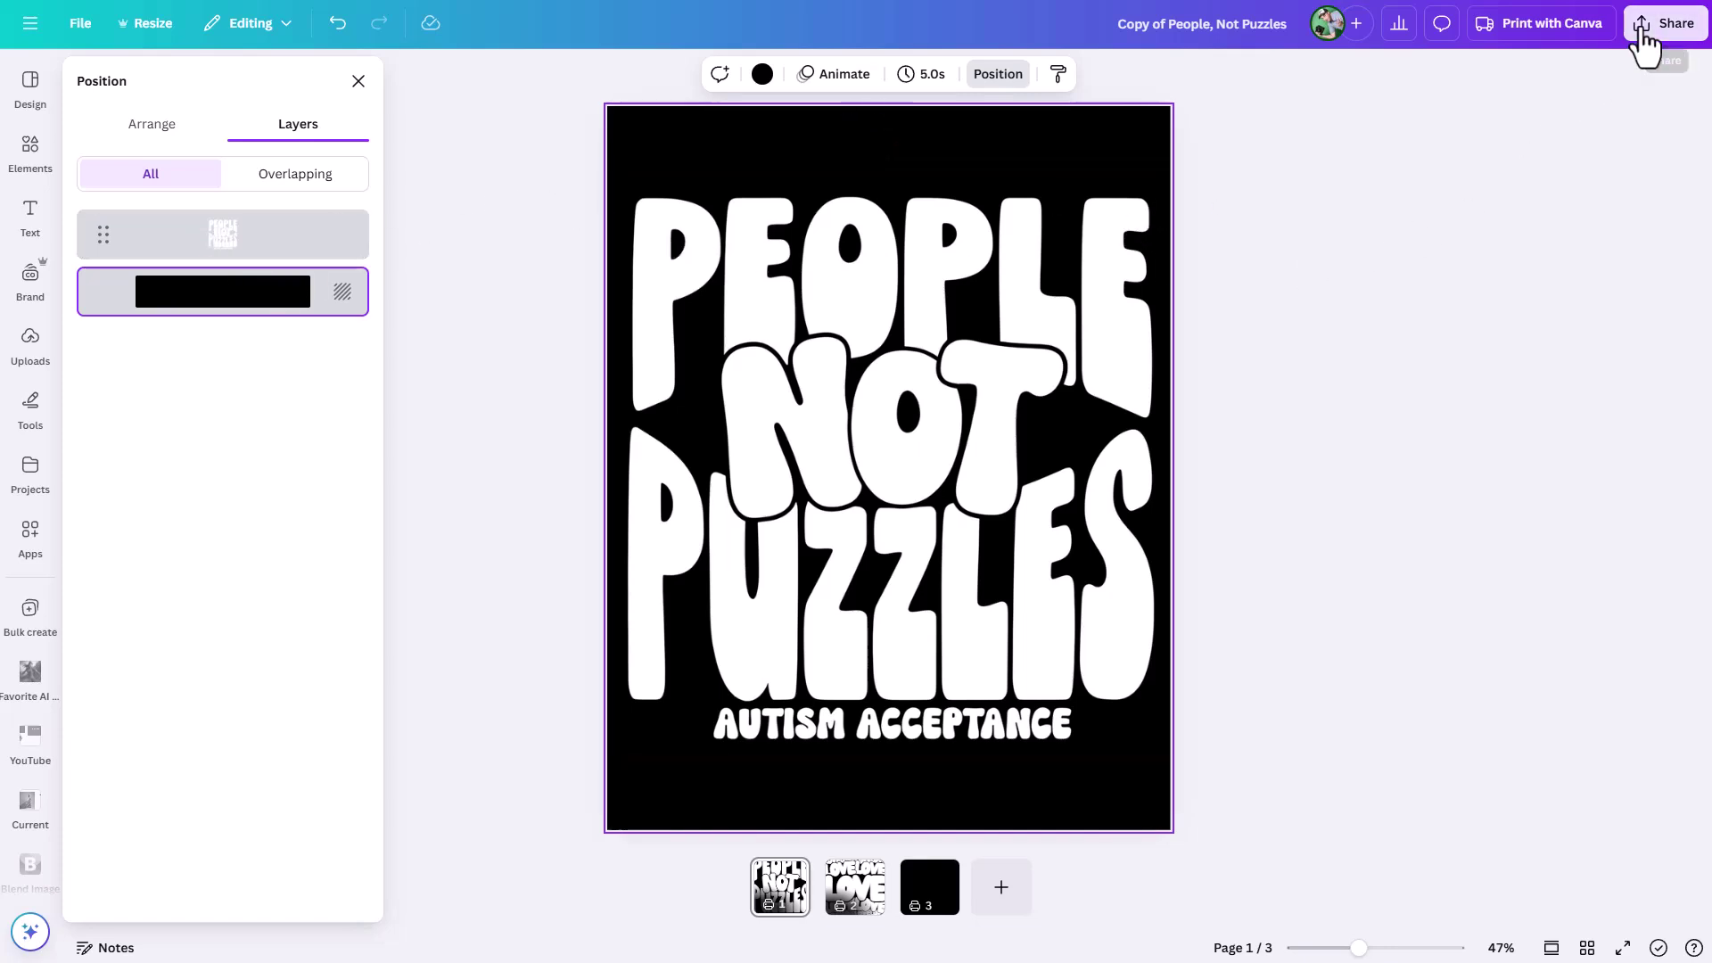
{"action": "left_click", "coordinate": [1387, 390]}
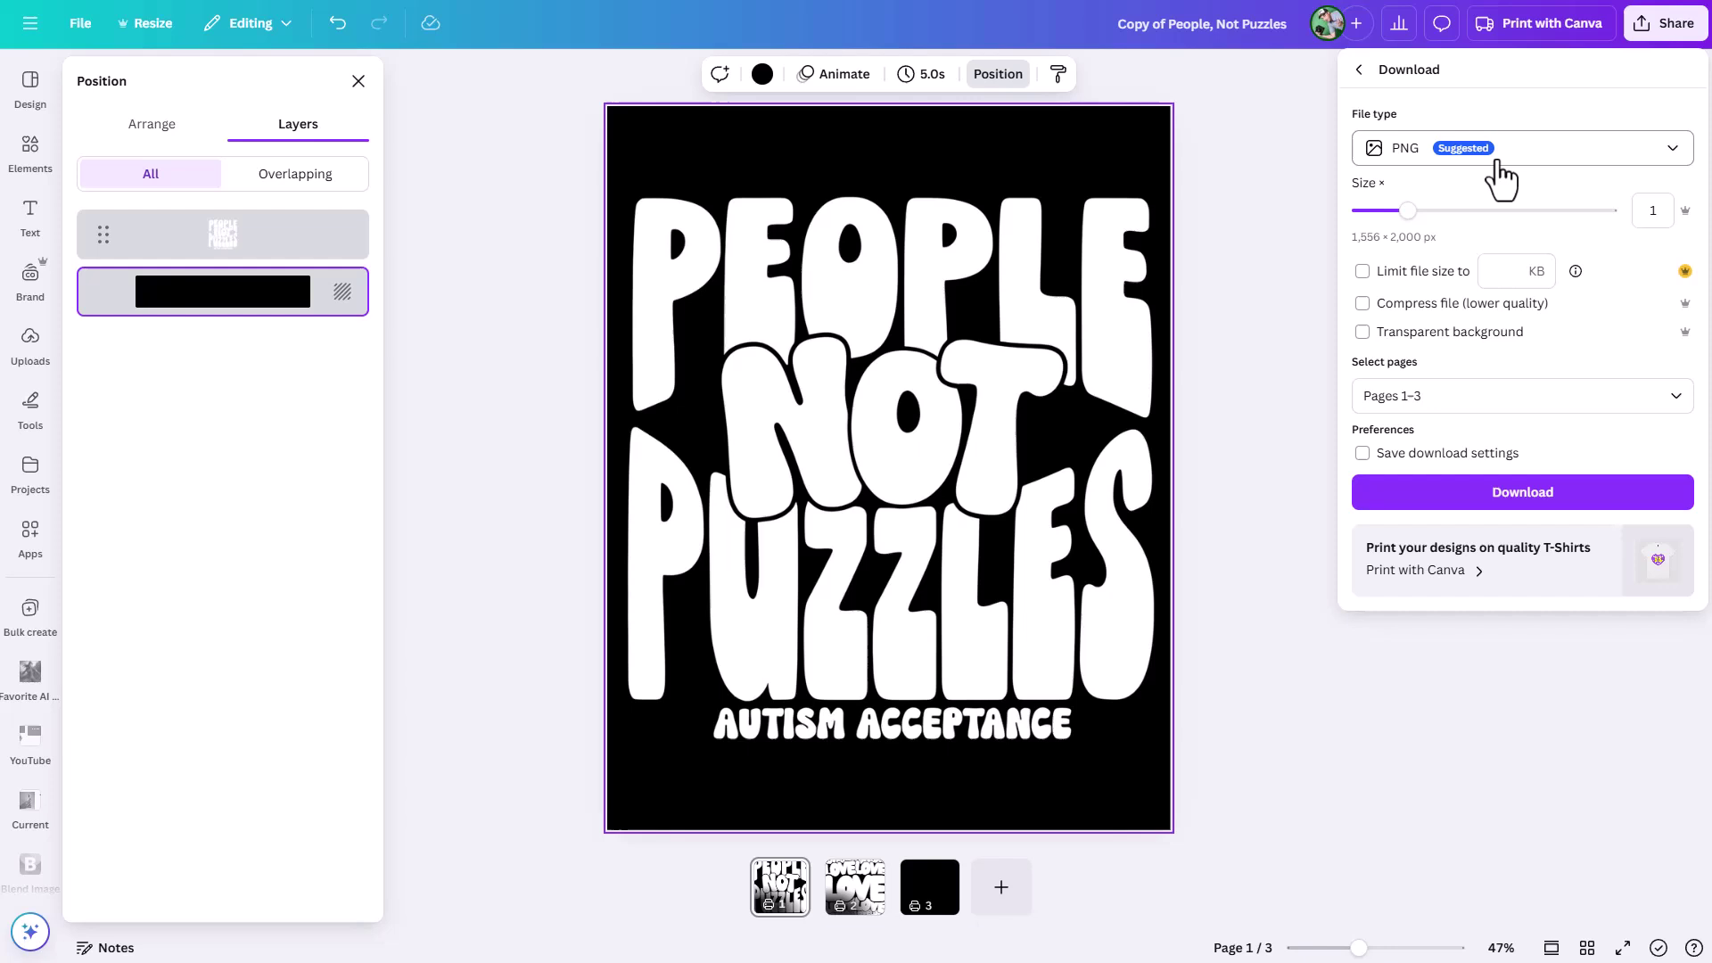
- Download only page 1 as a PNG with a transparent background
{"action": "left_click", "coordinate": [1397, 337]}
{"action": "left_click", "coordinate": [1593, 390]}
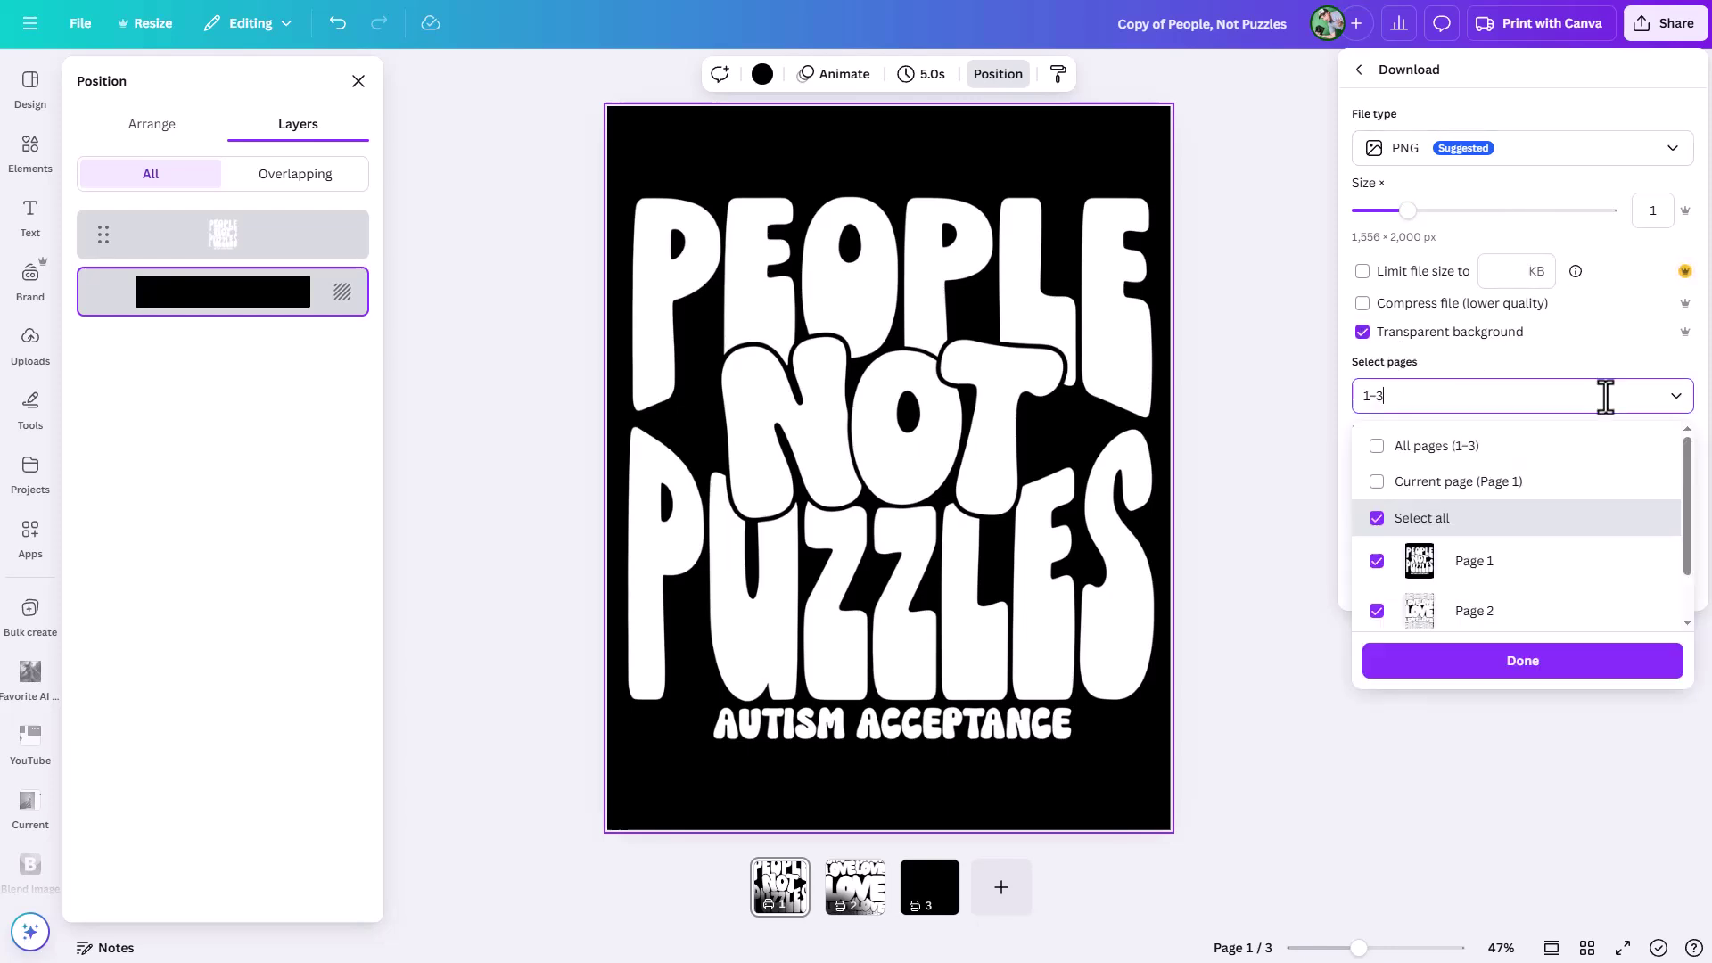
{"action": "left_click", "coordinate": [1389, 450]}
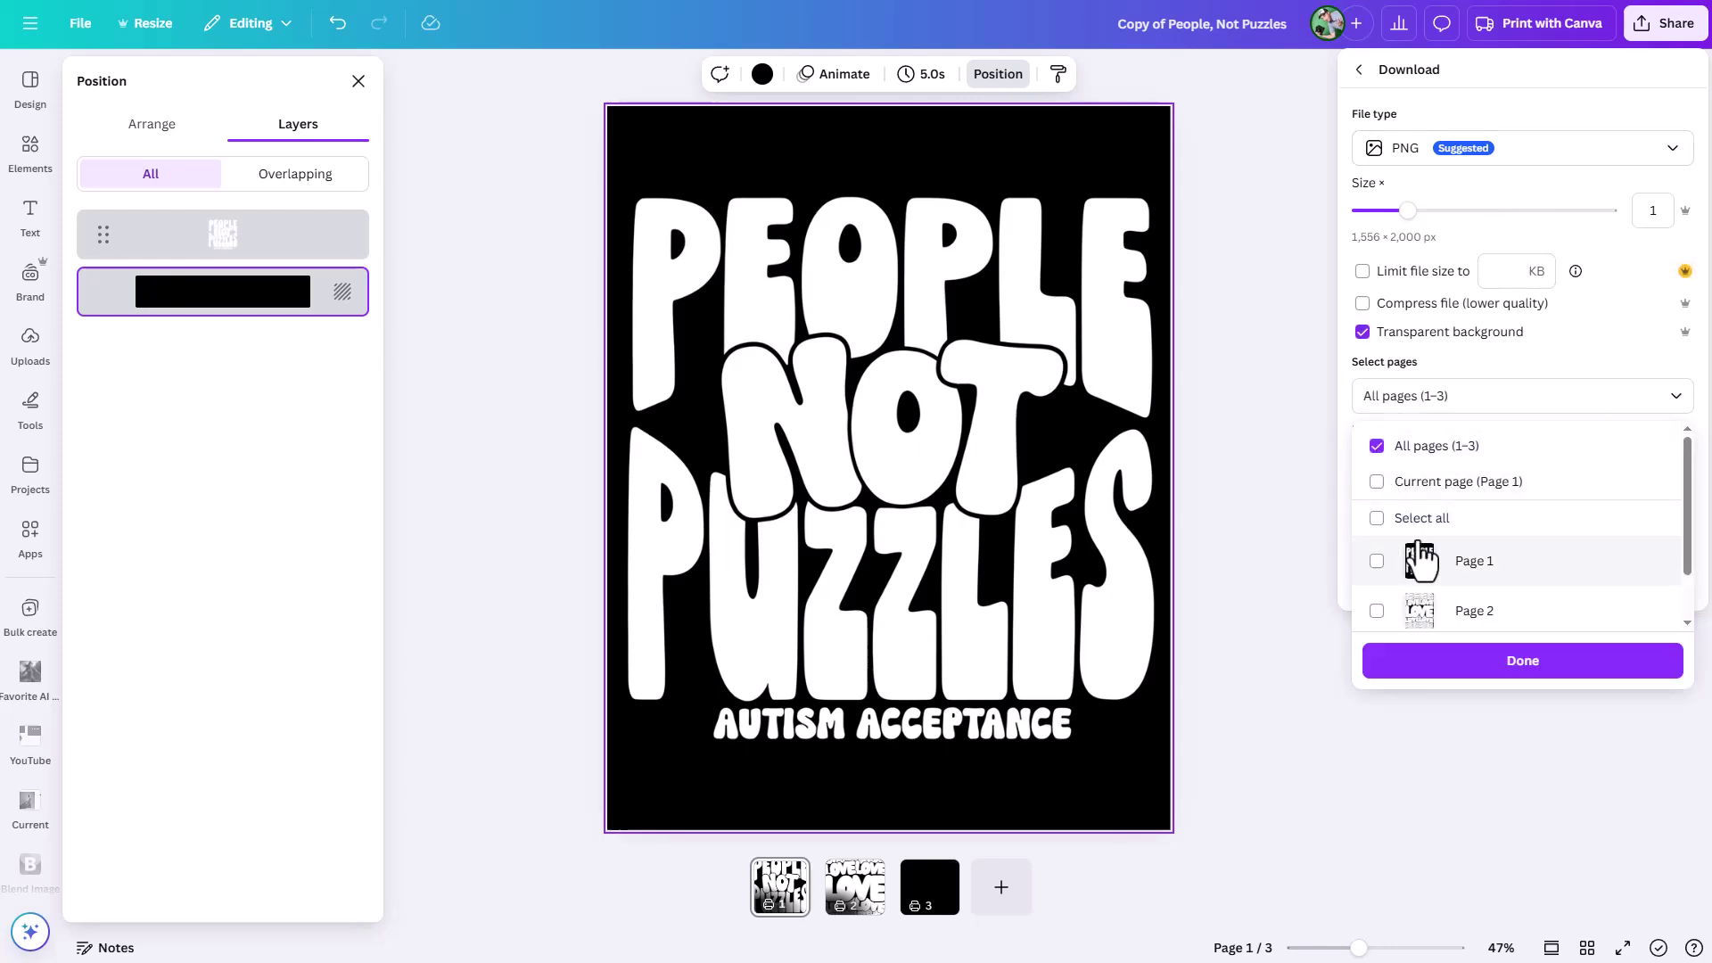
{"action": "left_click", "coordinate": [1378, 450]}
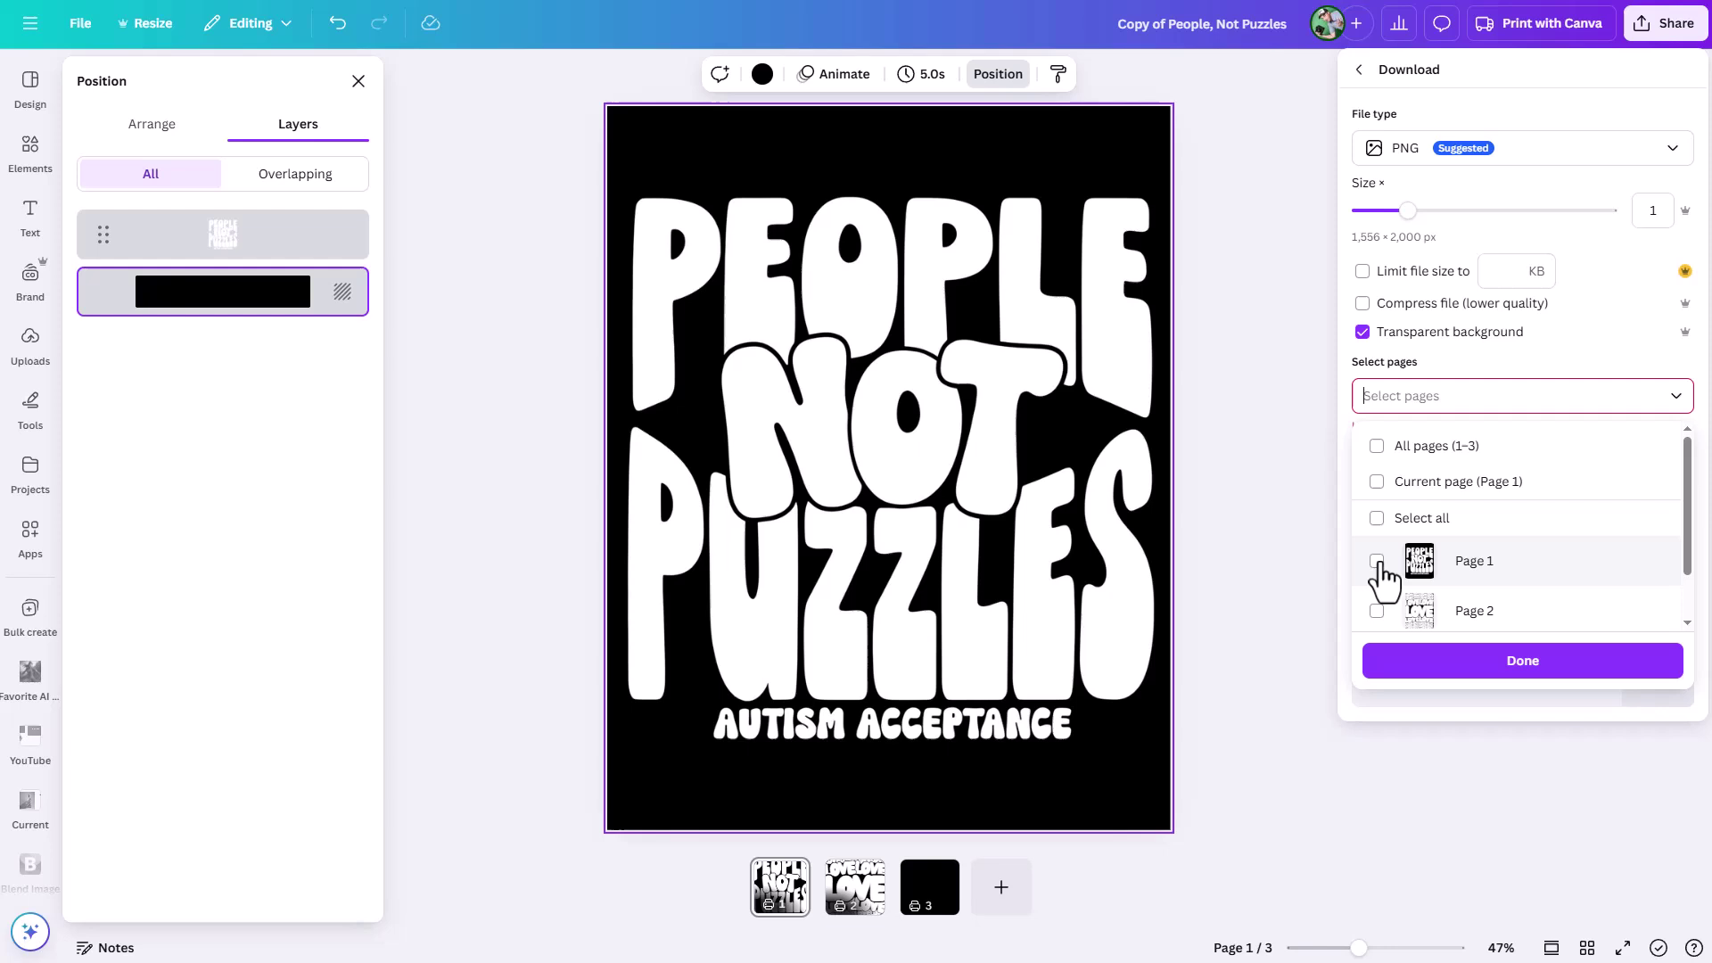
{"action": "left_click", "coordinate": [1376, 561]}
{"action": "left_click", "coordinate": [1416, 669]}
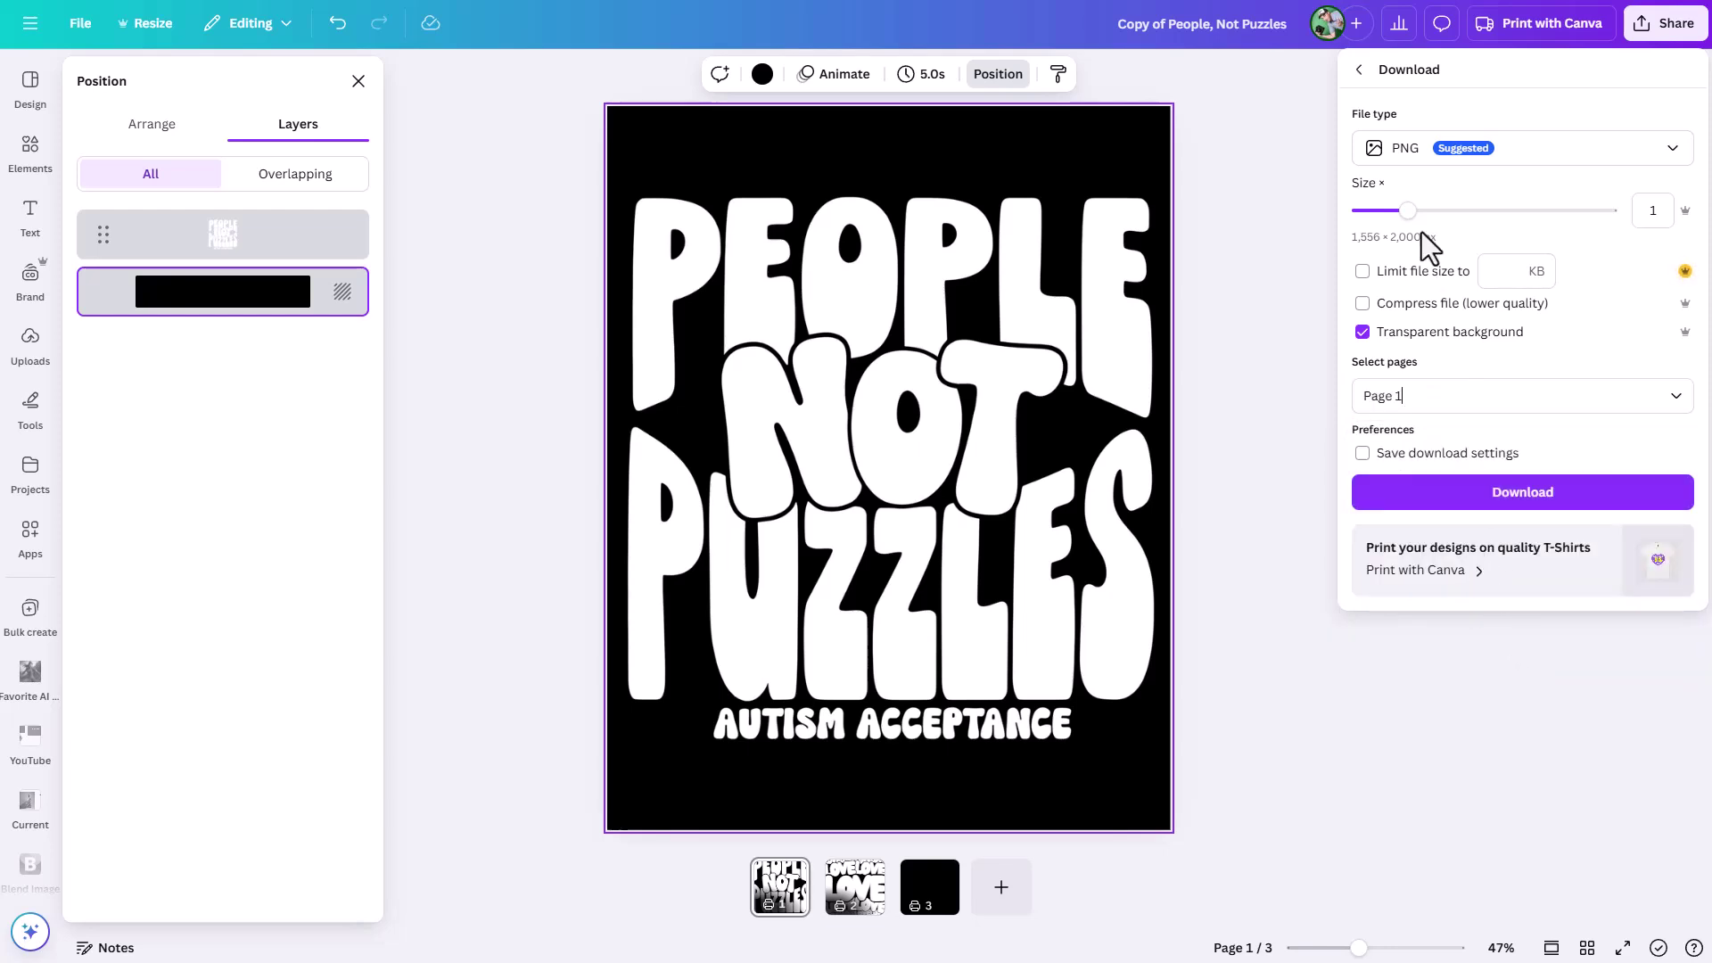
{"action": "left_click", "coordinate": [1576, 501]}
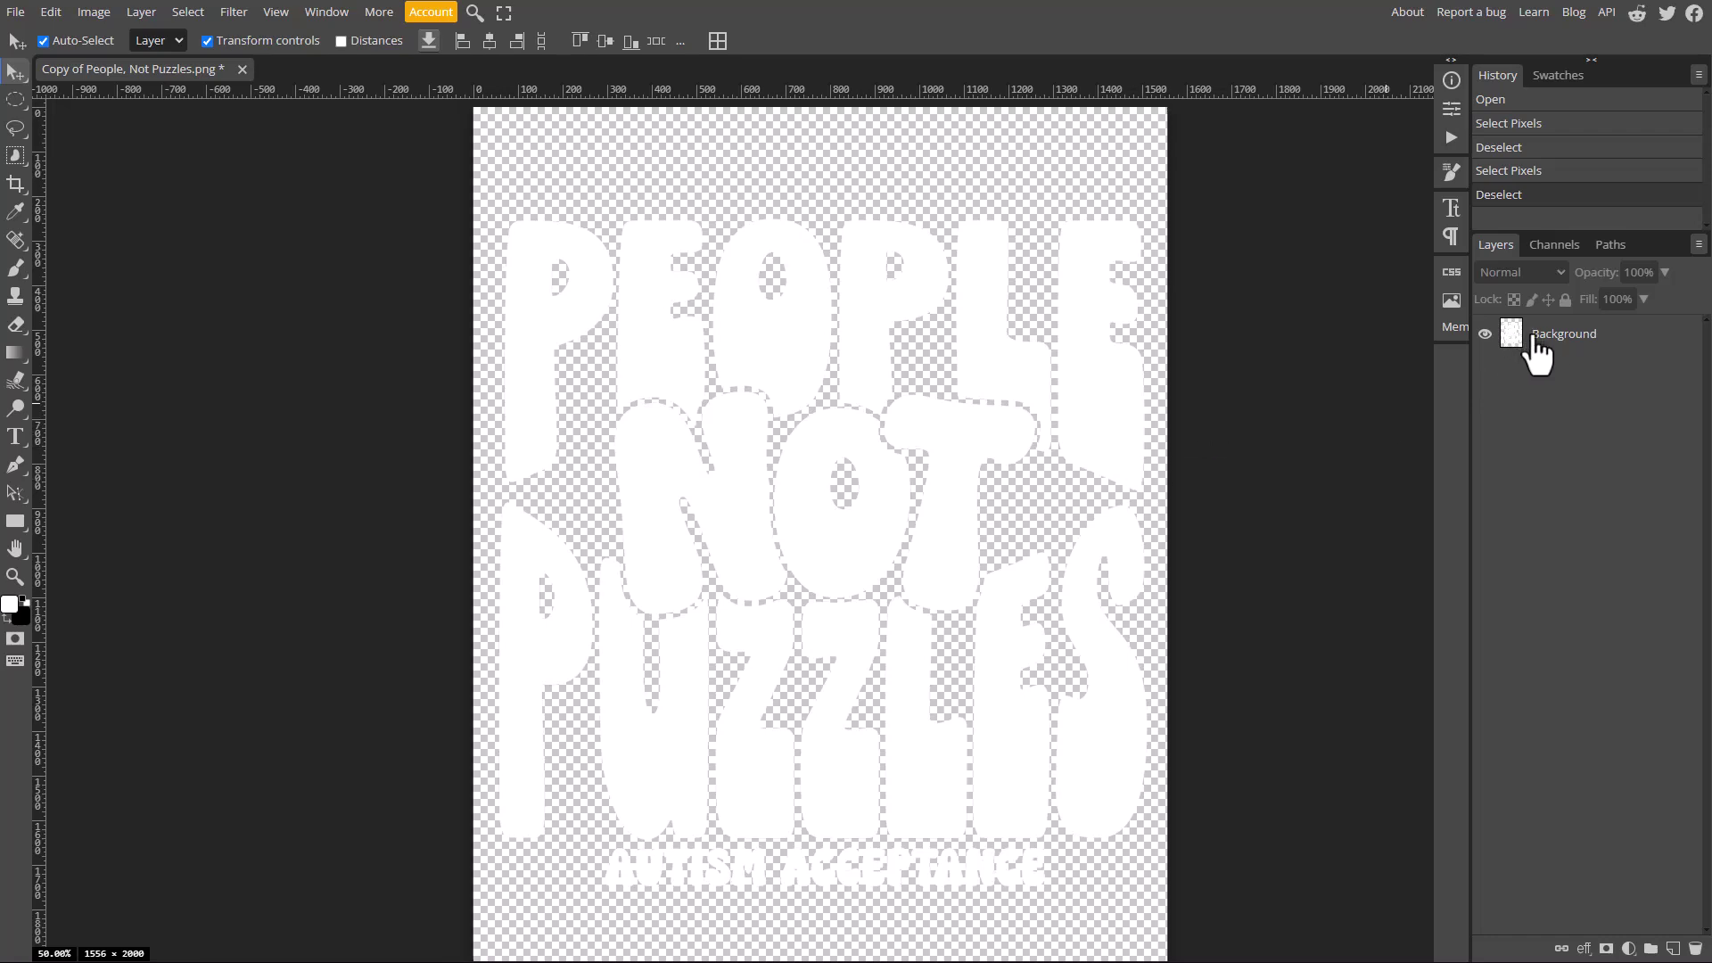
- Load the Background layer's white lettering pixels as a selection
{"action": "left_click", "coordinate": [1535, 336]}
{"action": "left_click", "coordinate": [1514, 332], "text": "ctrl"}
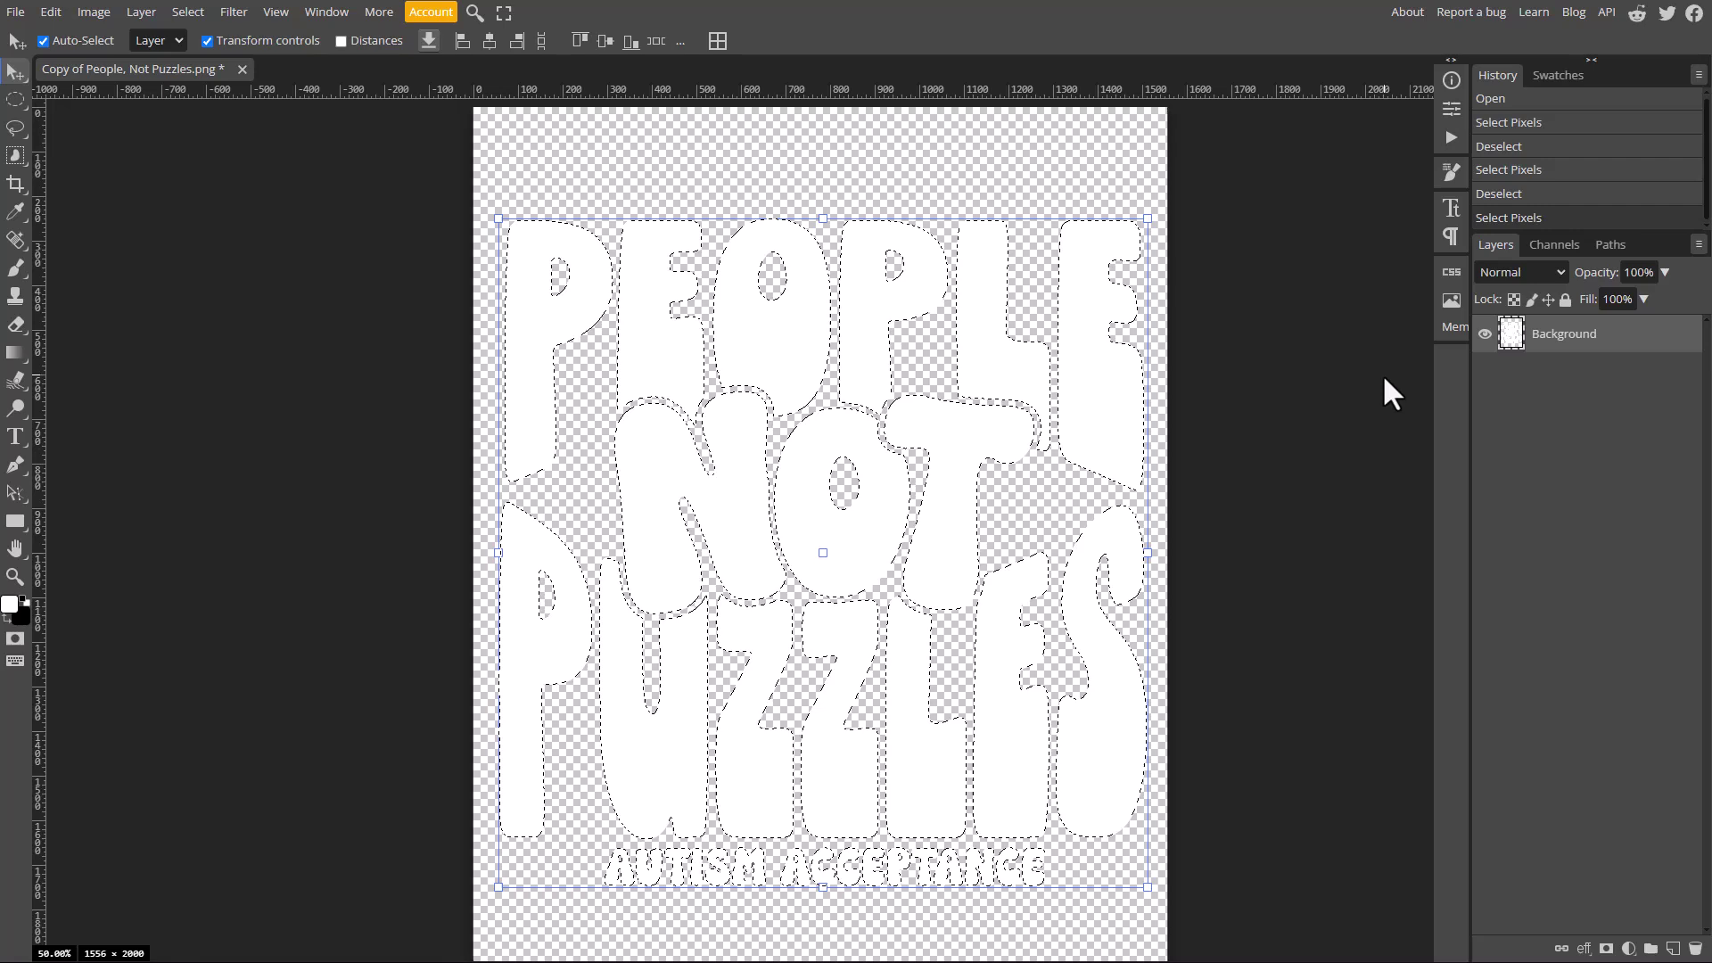
- Convert the lettering selection into a Work Path and select it in the Paths panel
{"action": "left_click", "coordinate": [1608, 243]}
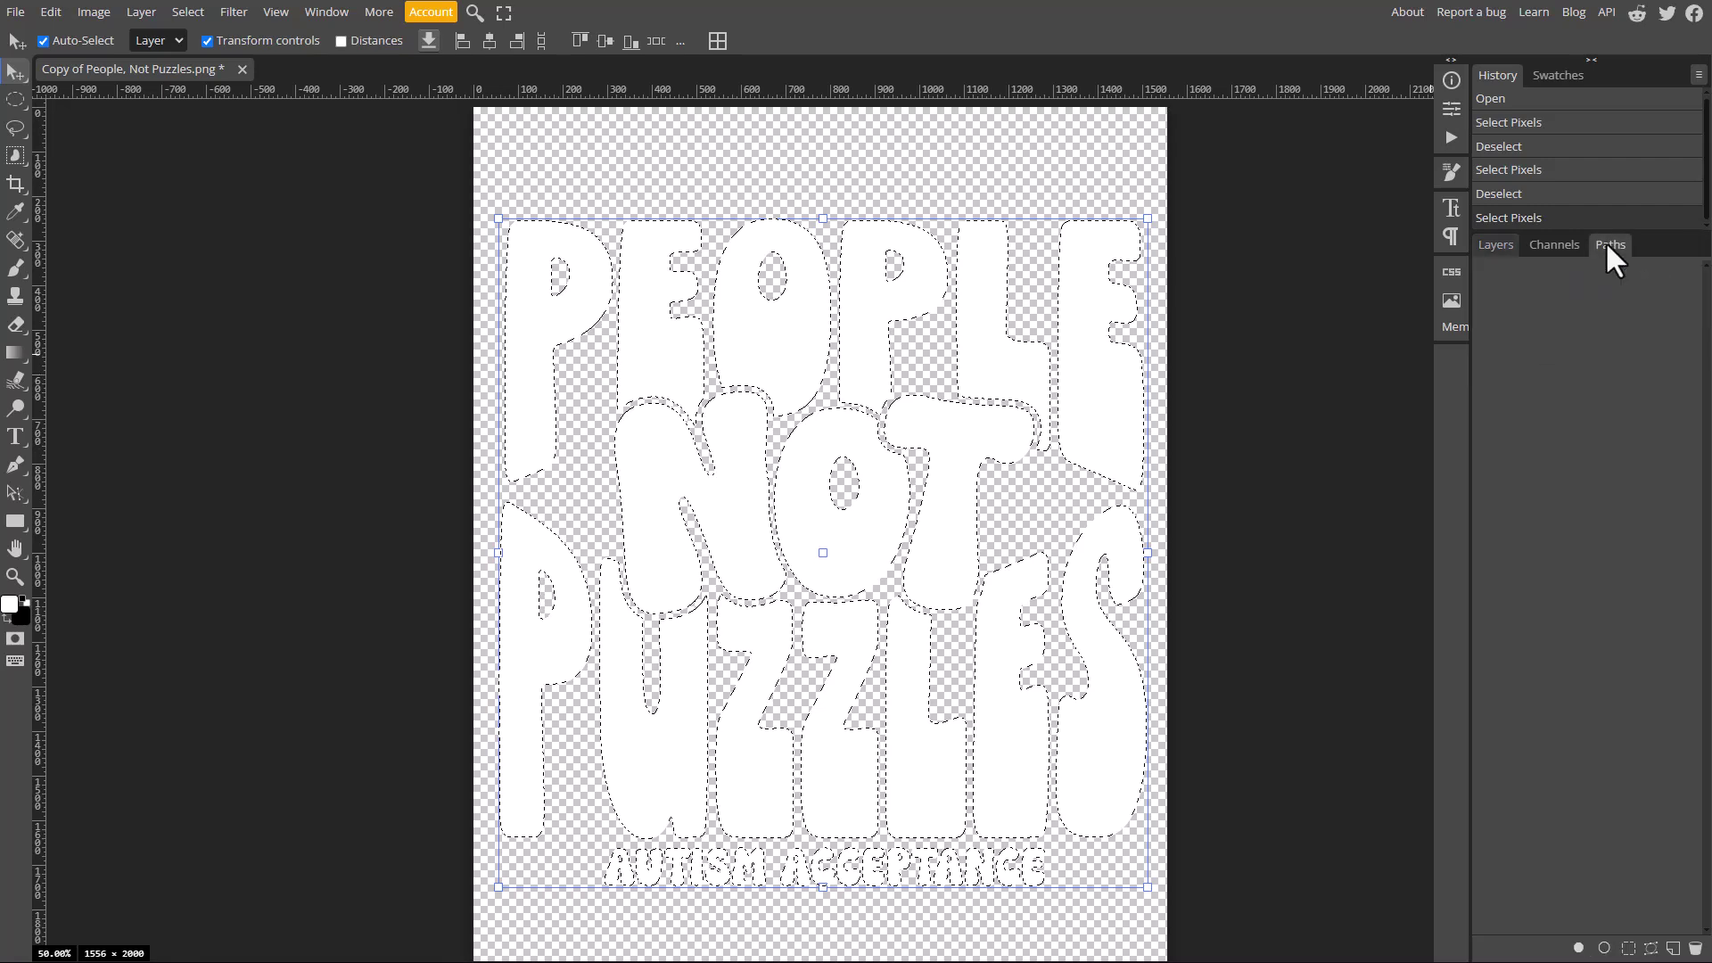
{"action": "left_click", "coordinate": [1649, 948]}
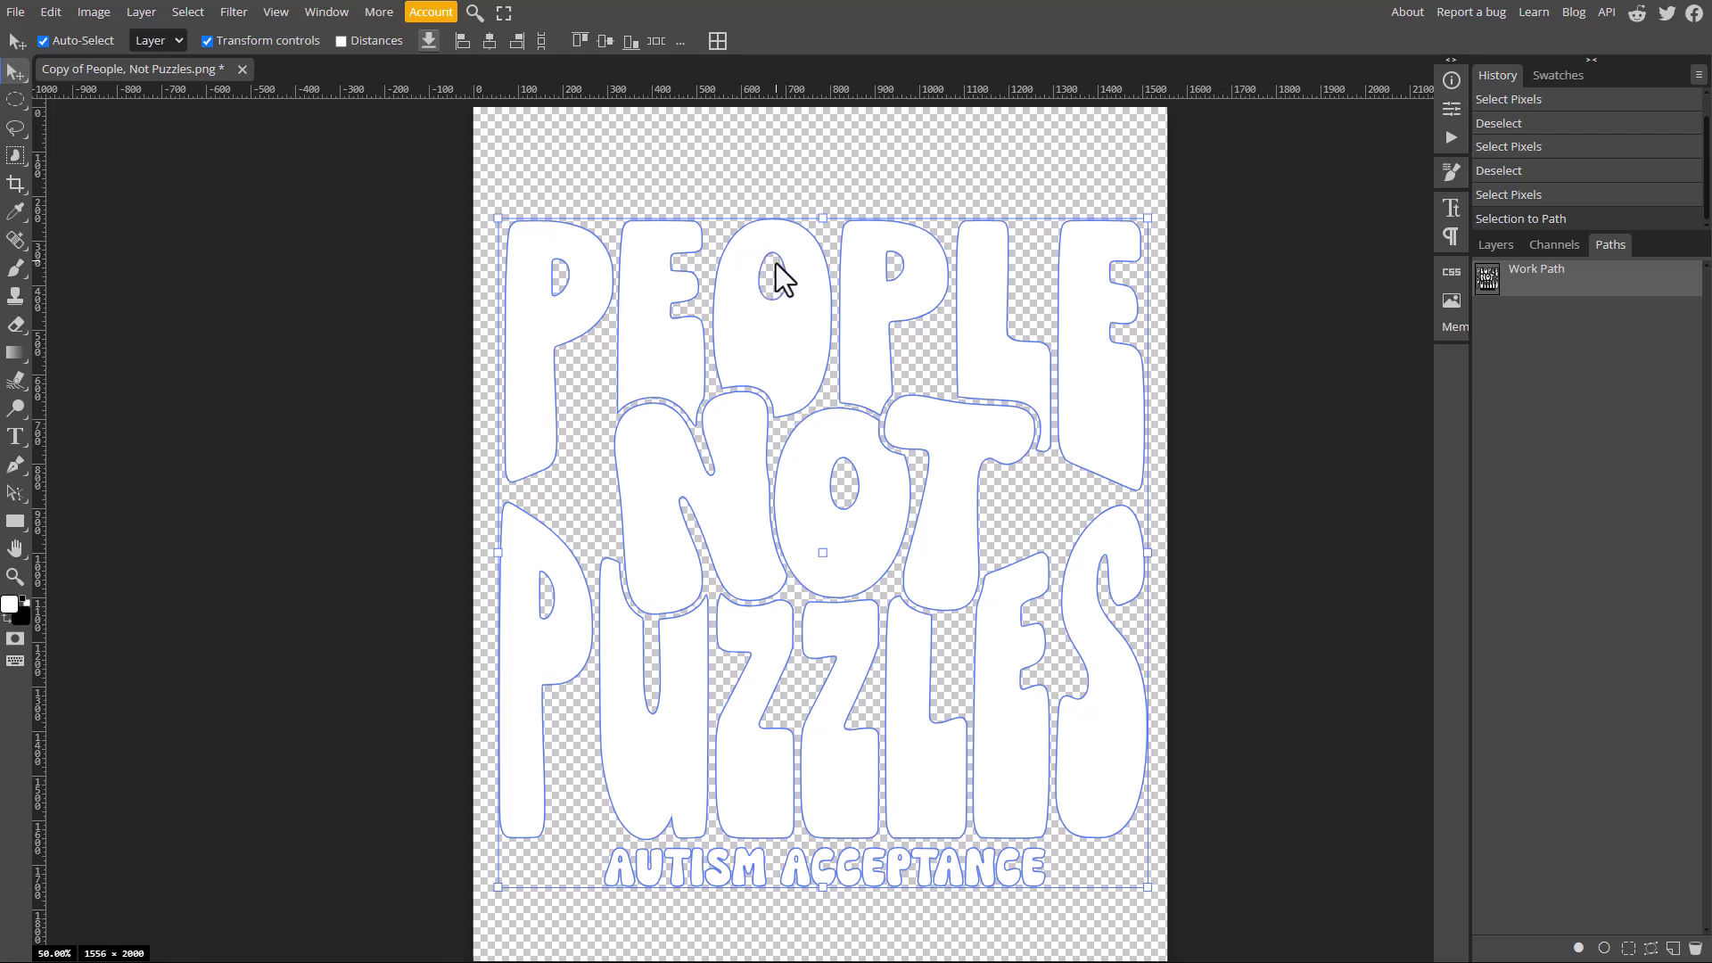
{"action": "left_click", "coordinate": [1604, 301]}
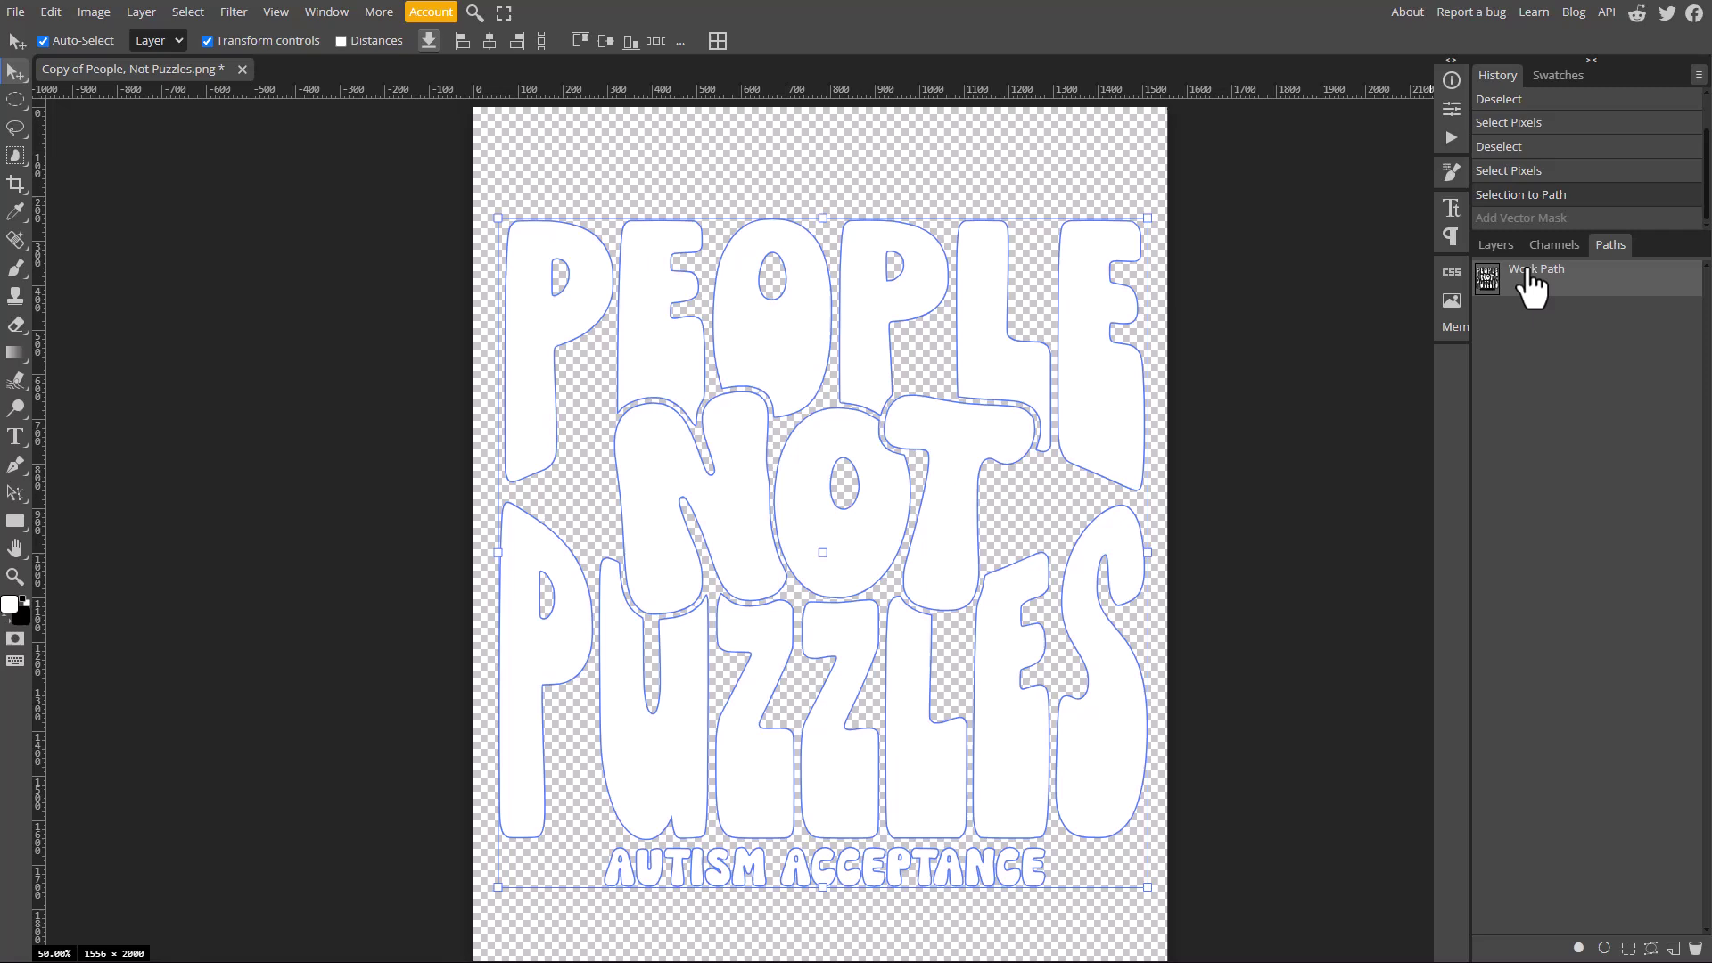
- Add a vector mask to the Background layer using the current lettering Work Path
{"action": "left_click", "coordinate": [1494, 243]}
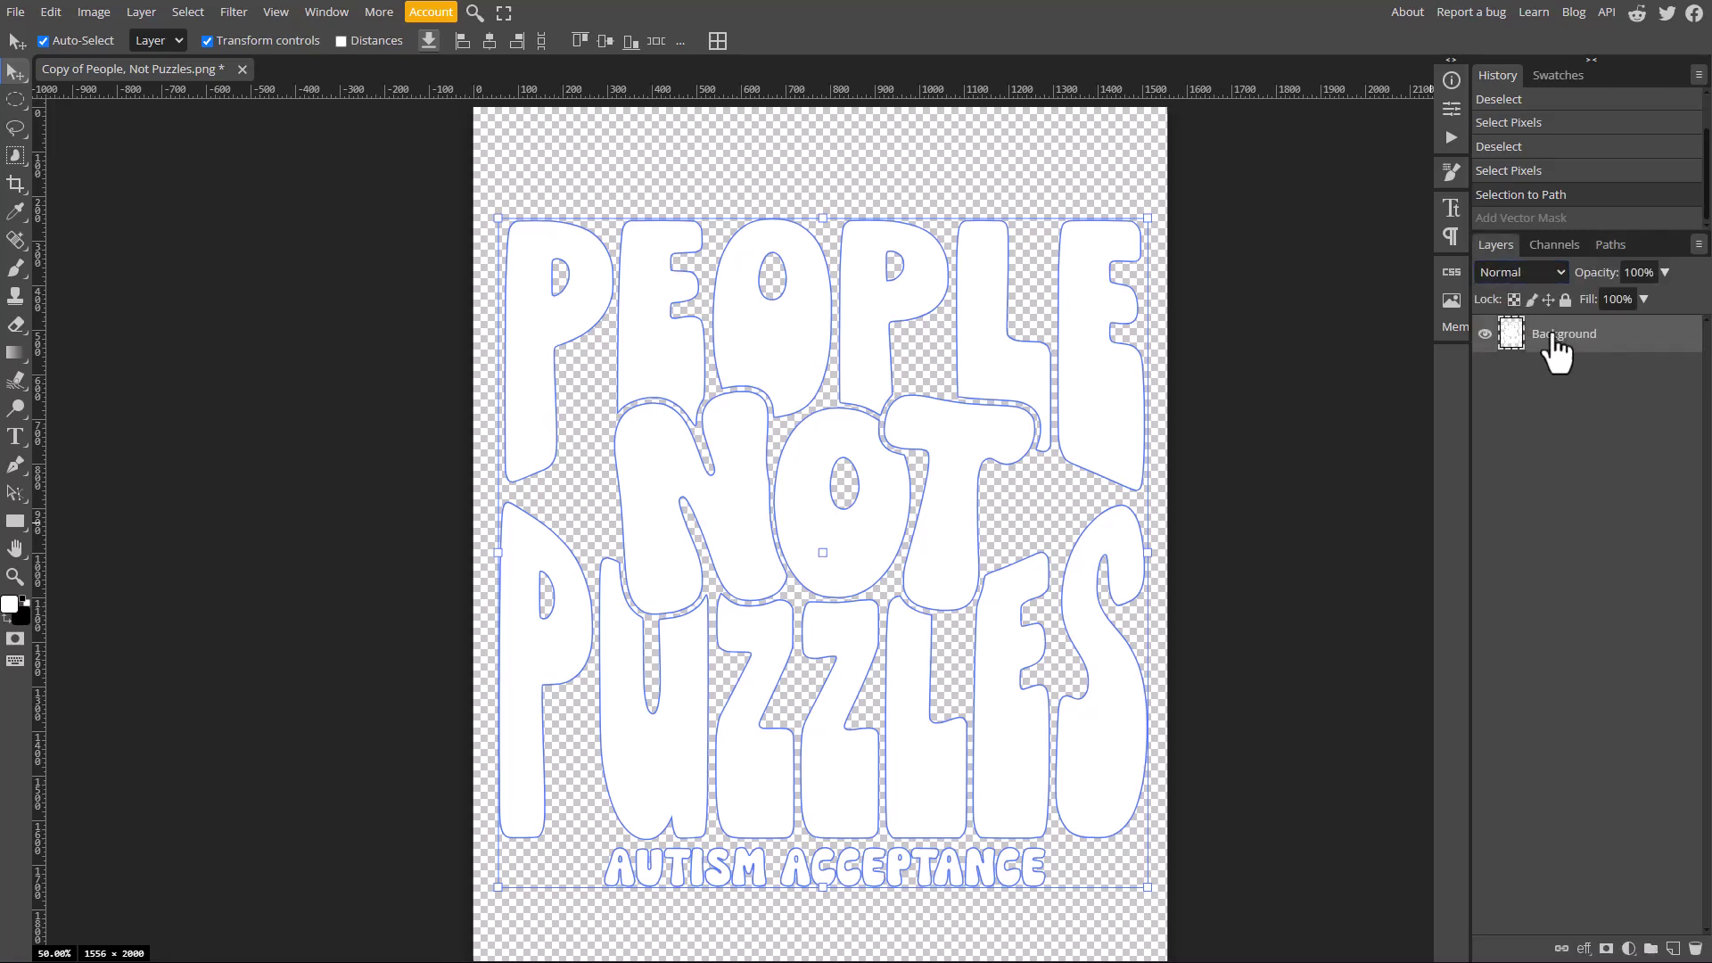
{"action": "left_click", "coordinate": [140, 11]}
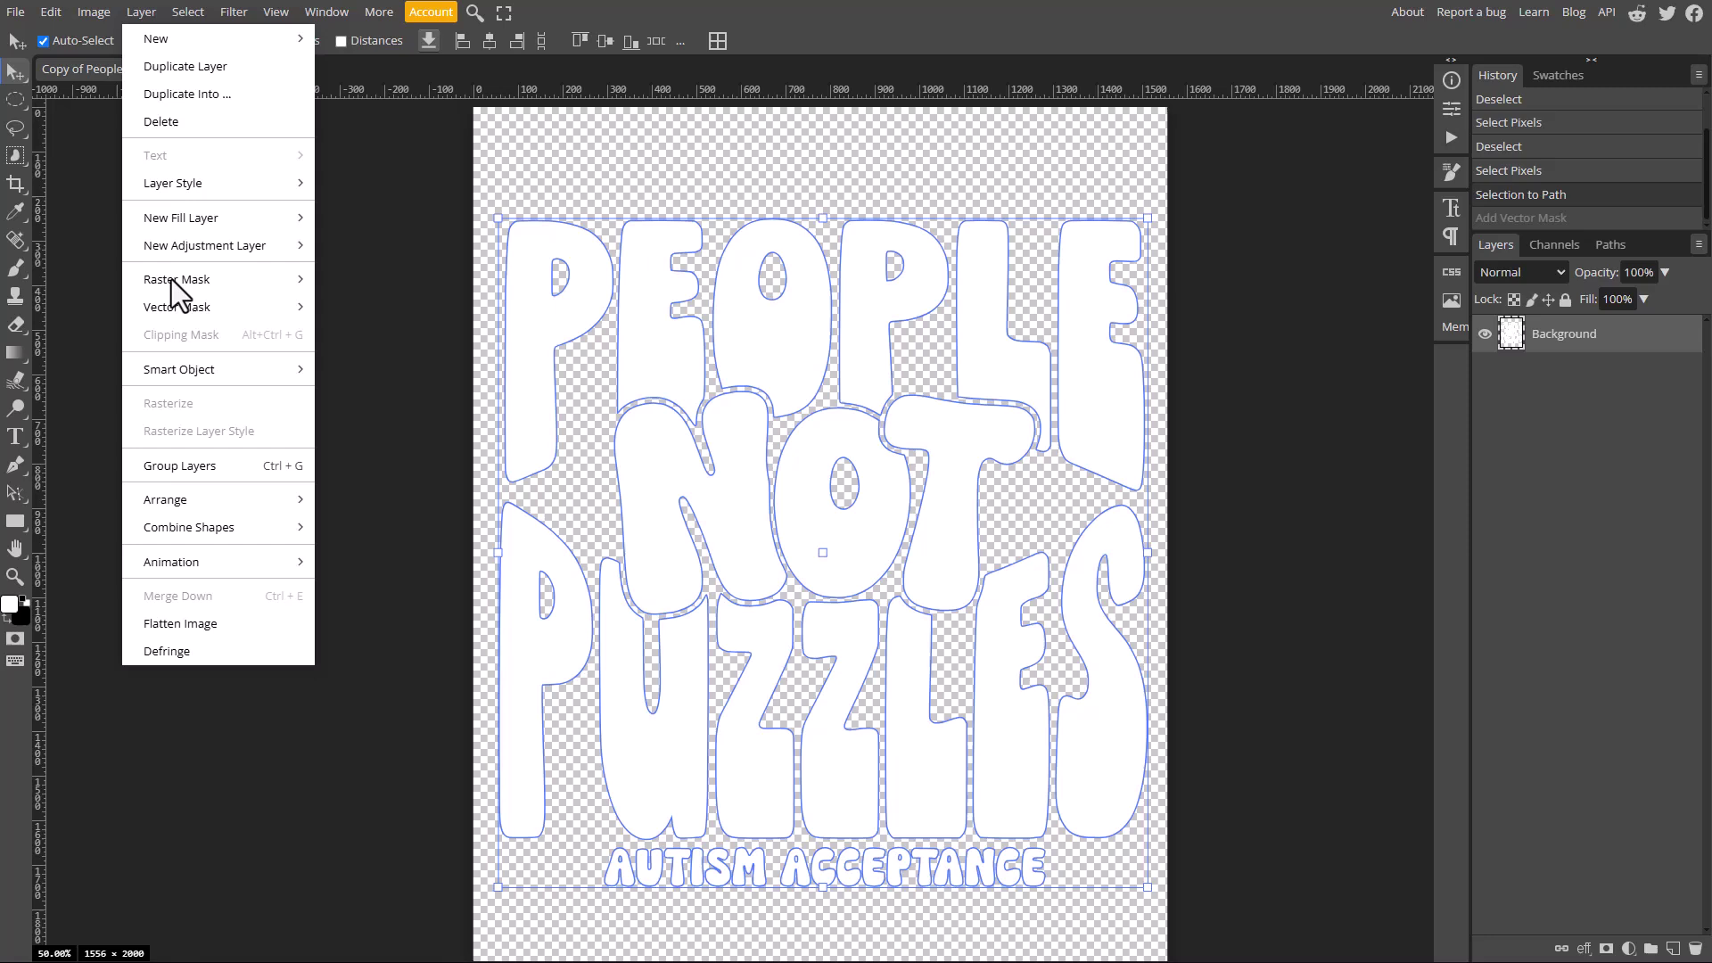
{"action": "mouse_move", "coordinate": [194, 310]}
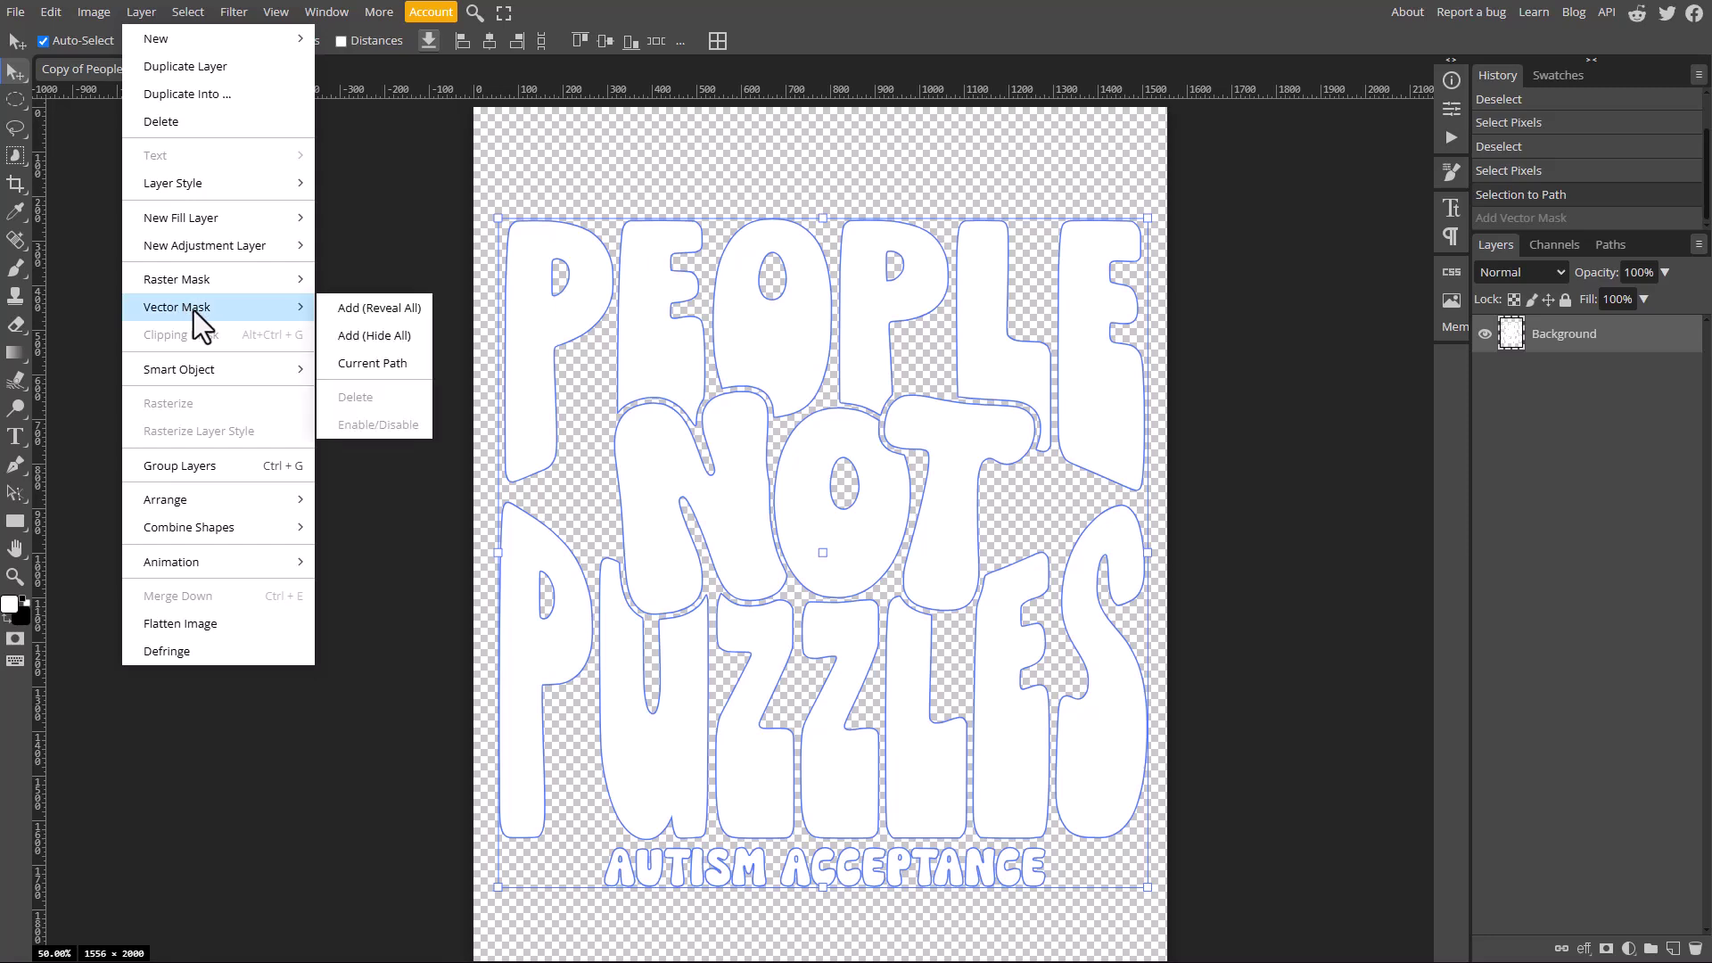
{"action": "left_click", "coordinate": [349, 362]}
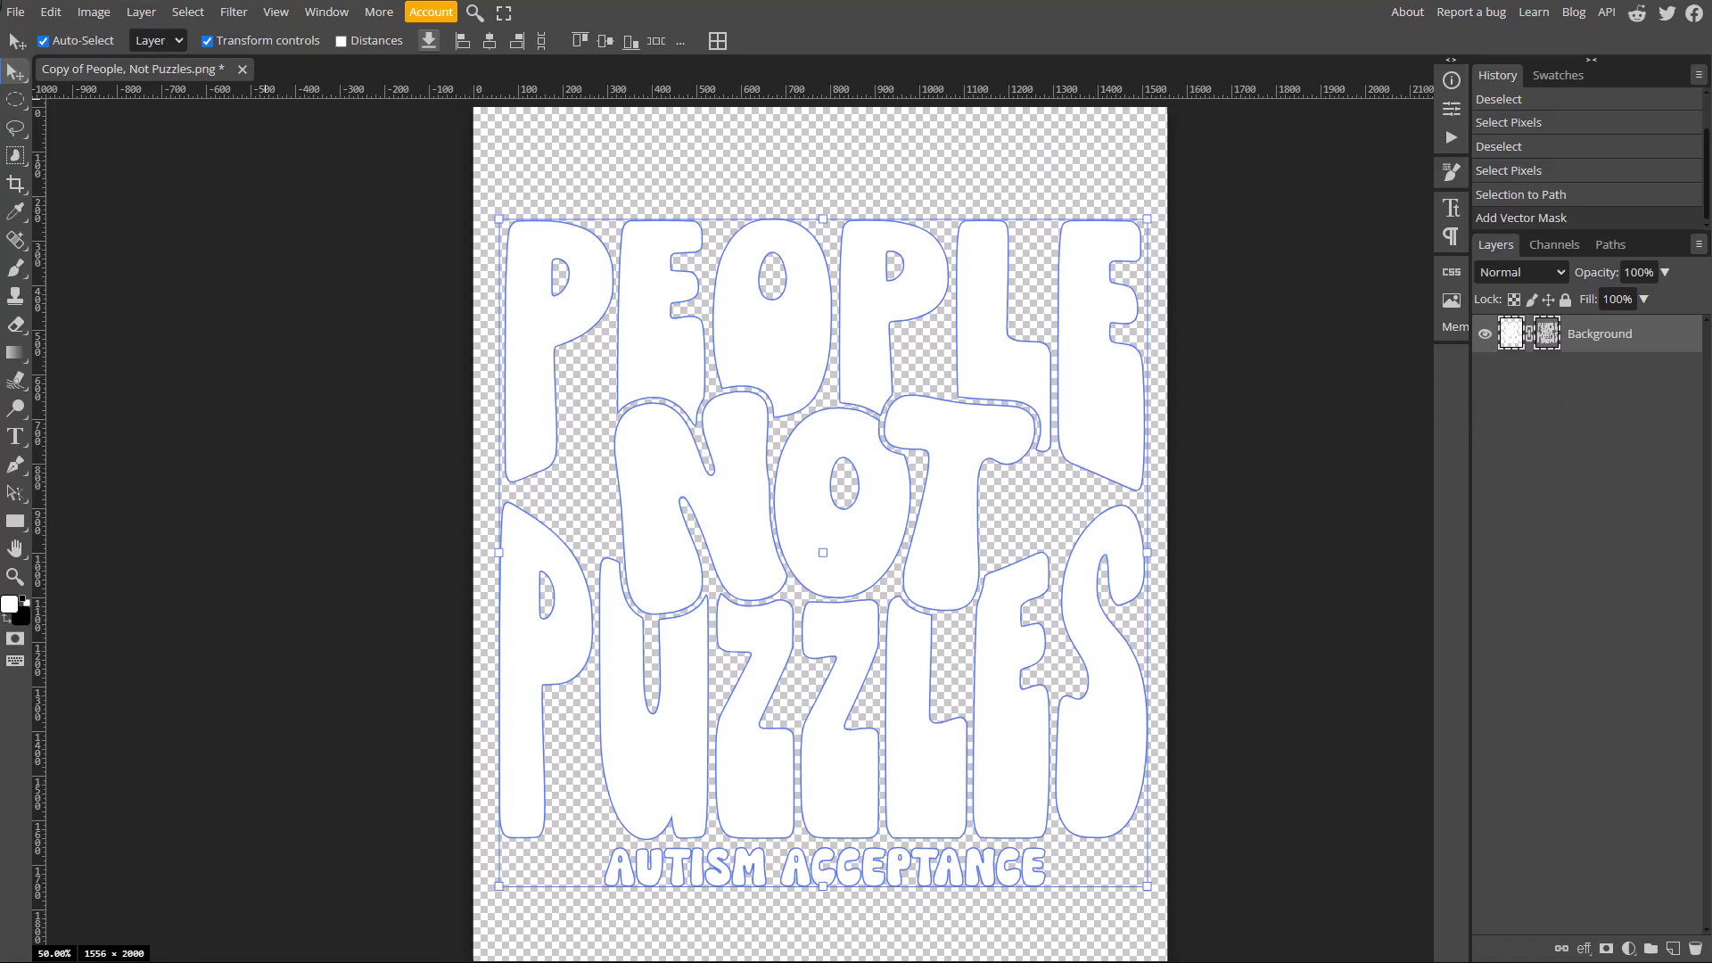
- Export the masked image as the PDF 'Copy of People, Not Puzzles' and save it to disk
{"action": "left_click", "coordinate": [9, 16]}
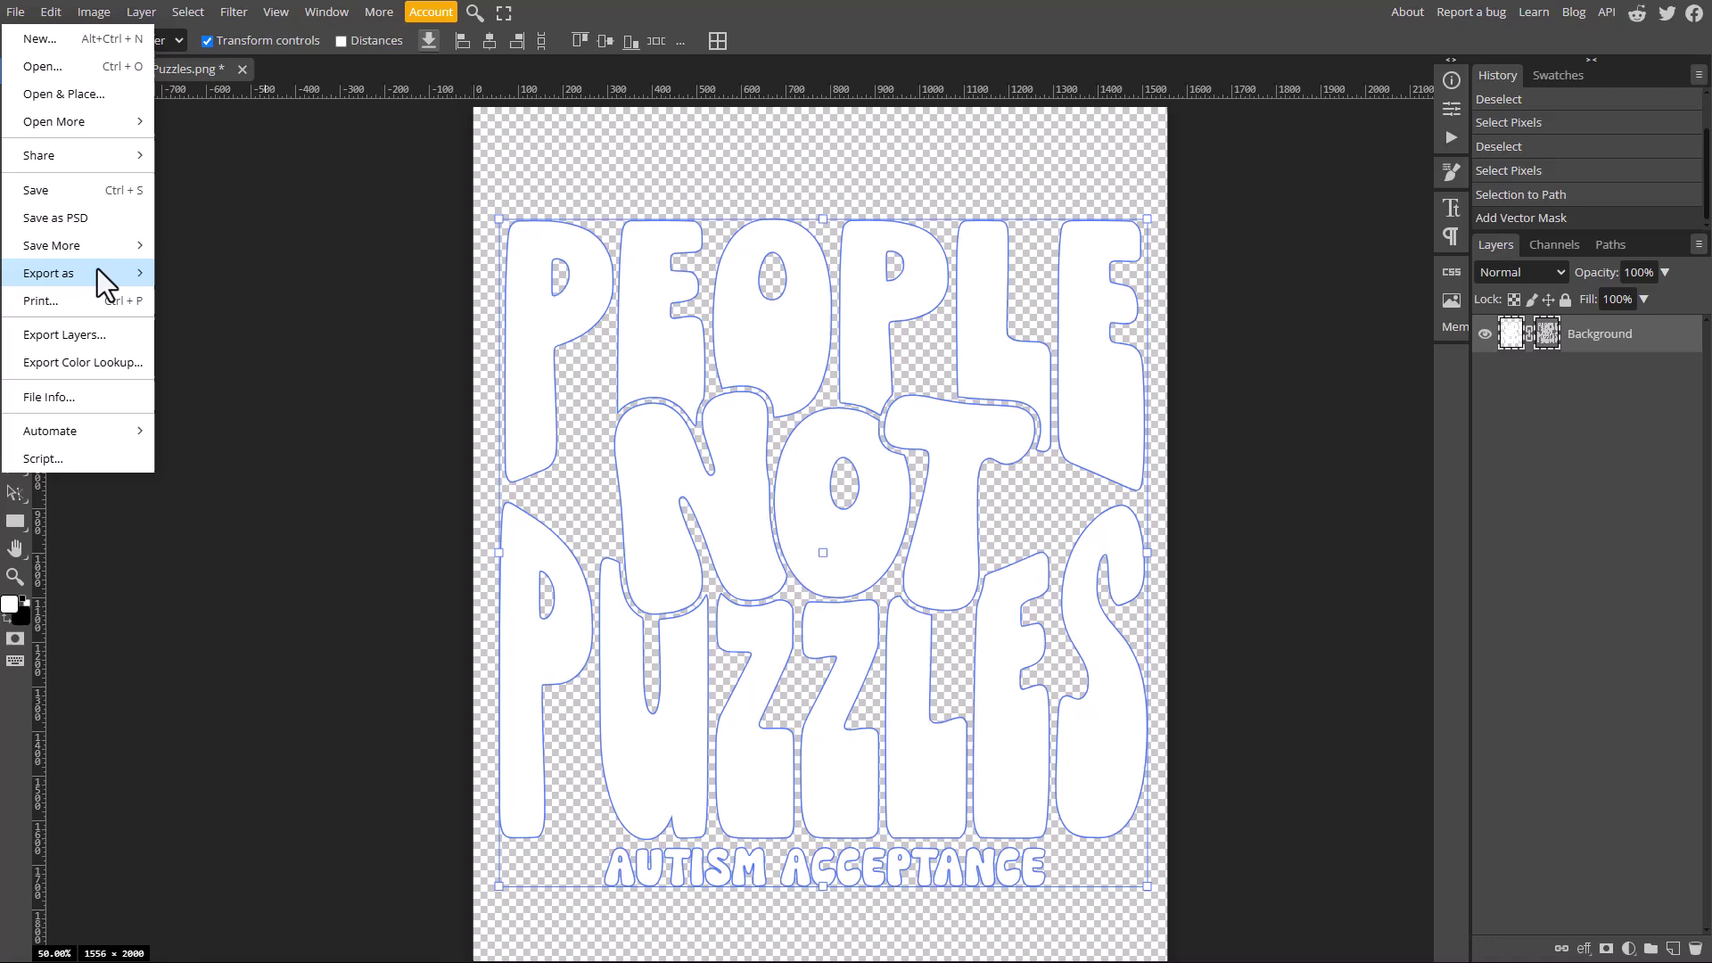
{"action": "mouse_move", "coordinate": [93, 275]}
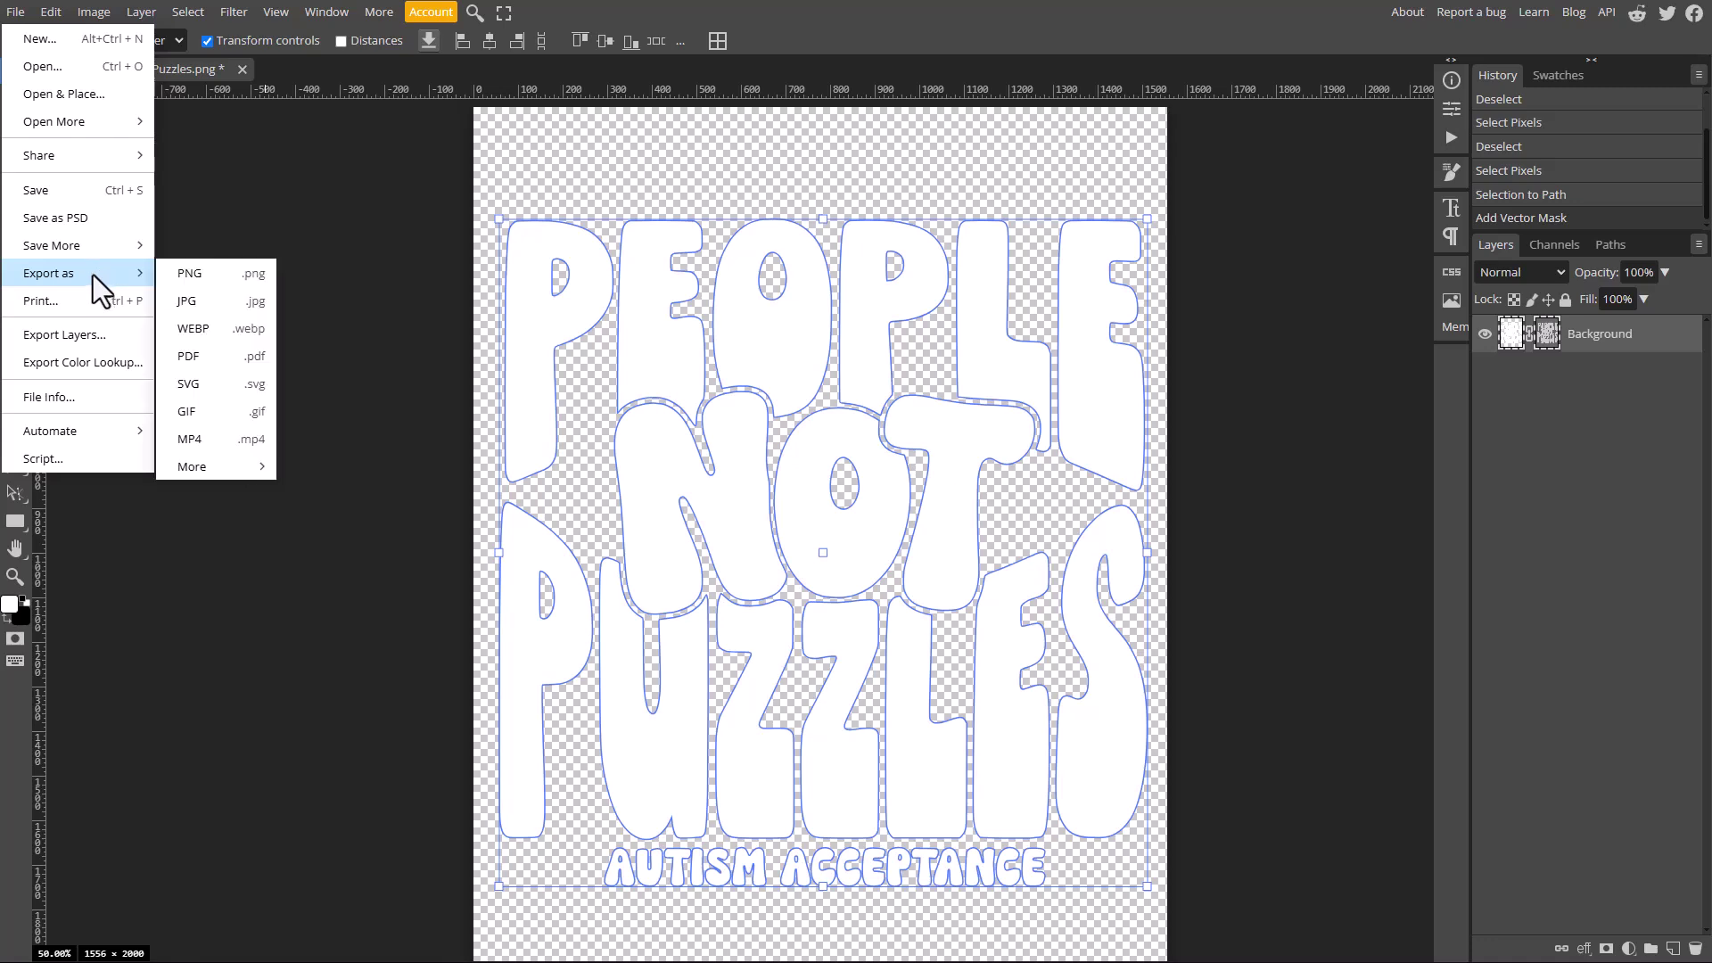
{"action": "left_click", "coordinate": [198, 357]}
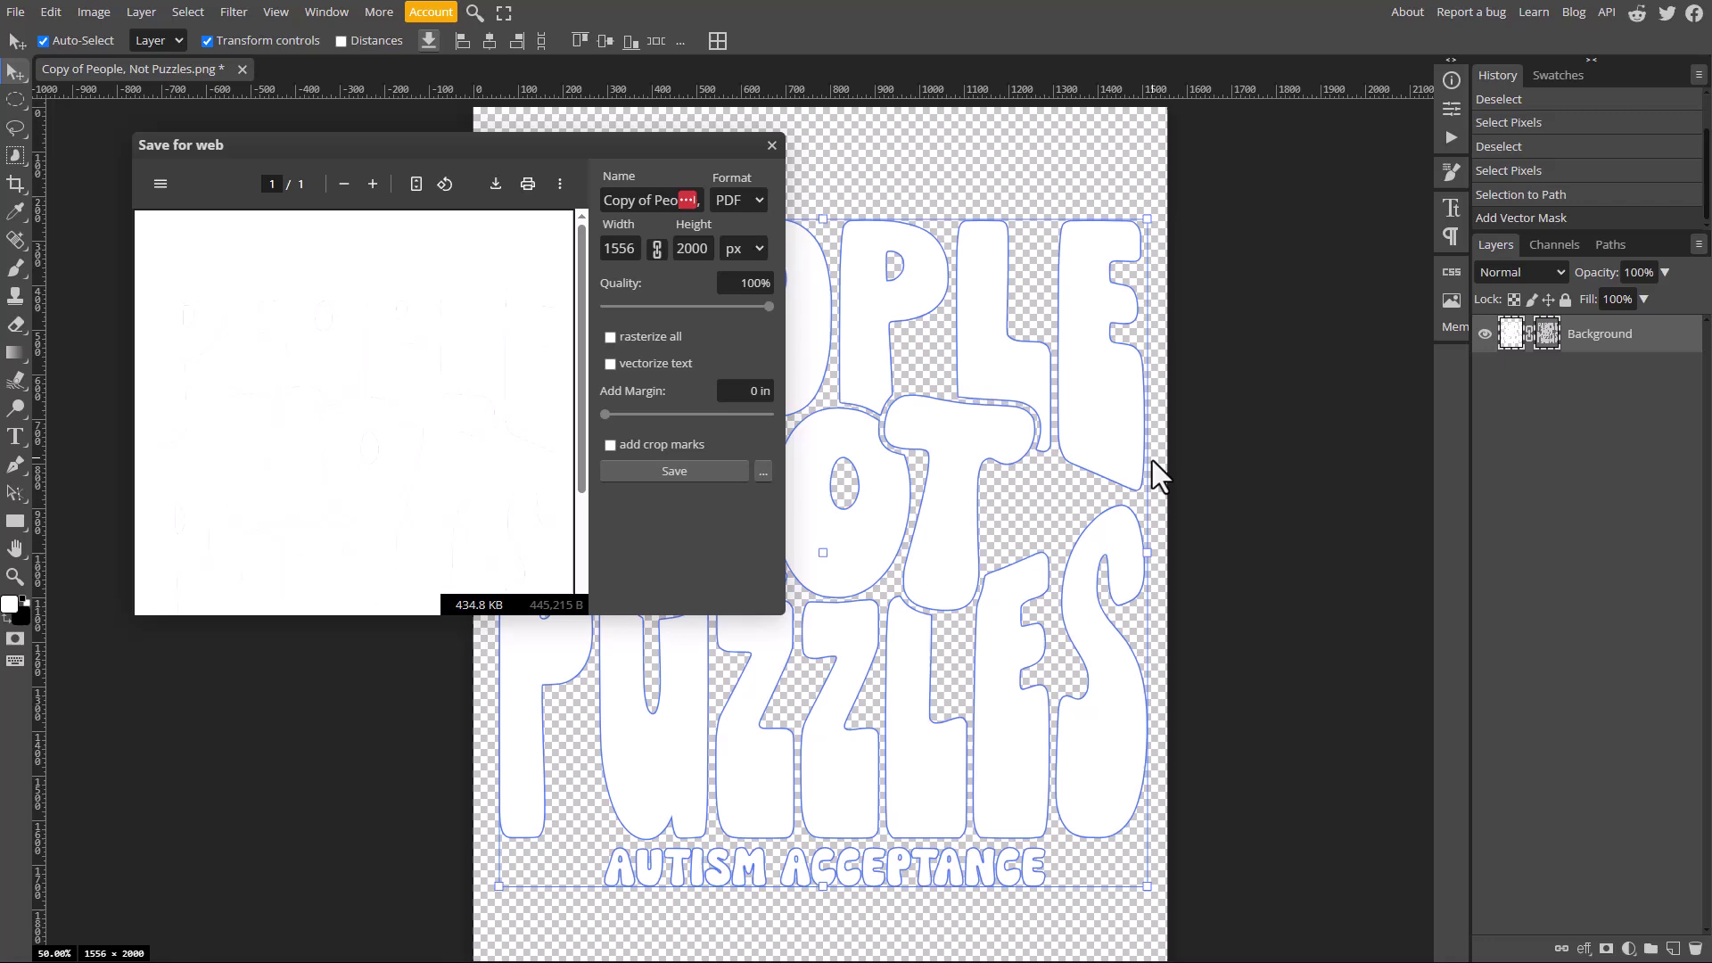
{"action": "left_click", "coordinate": [669, 470]}
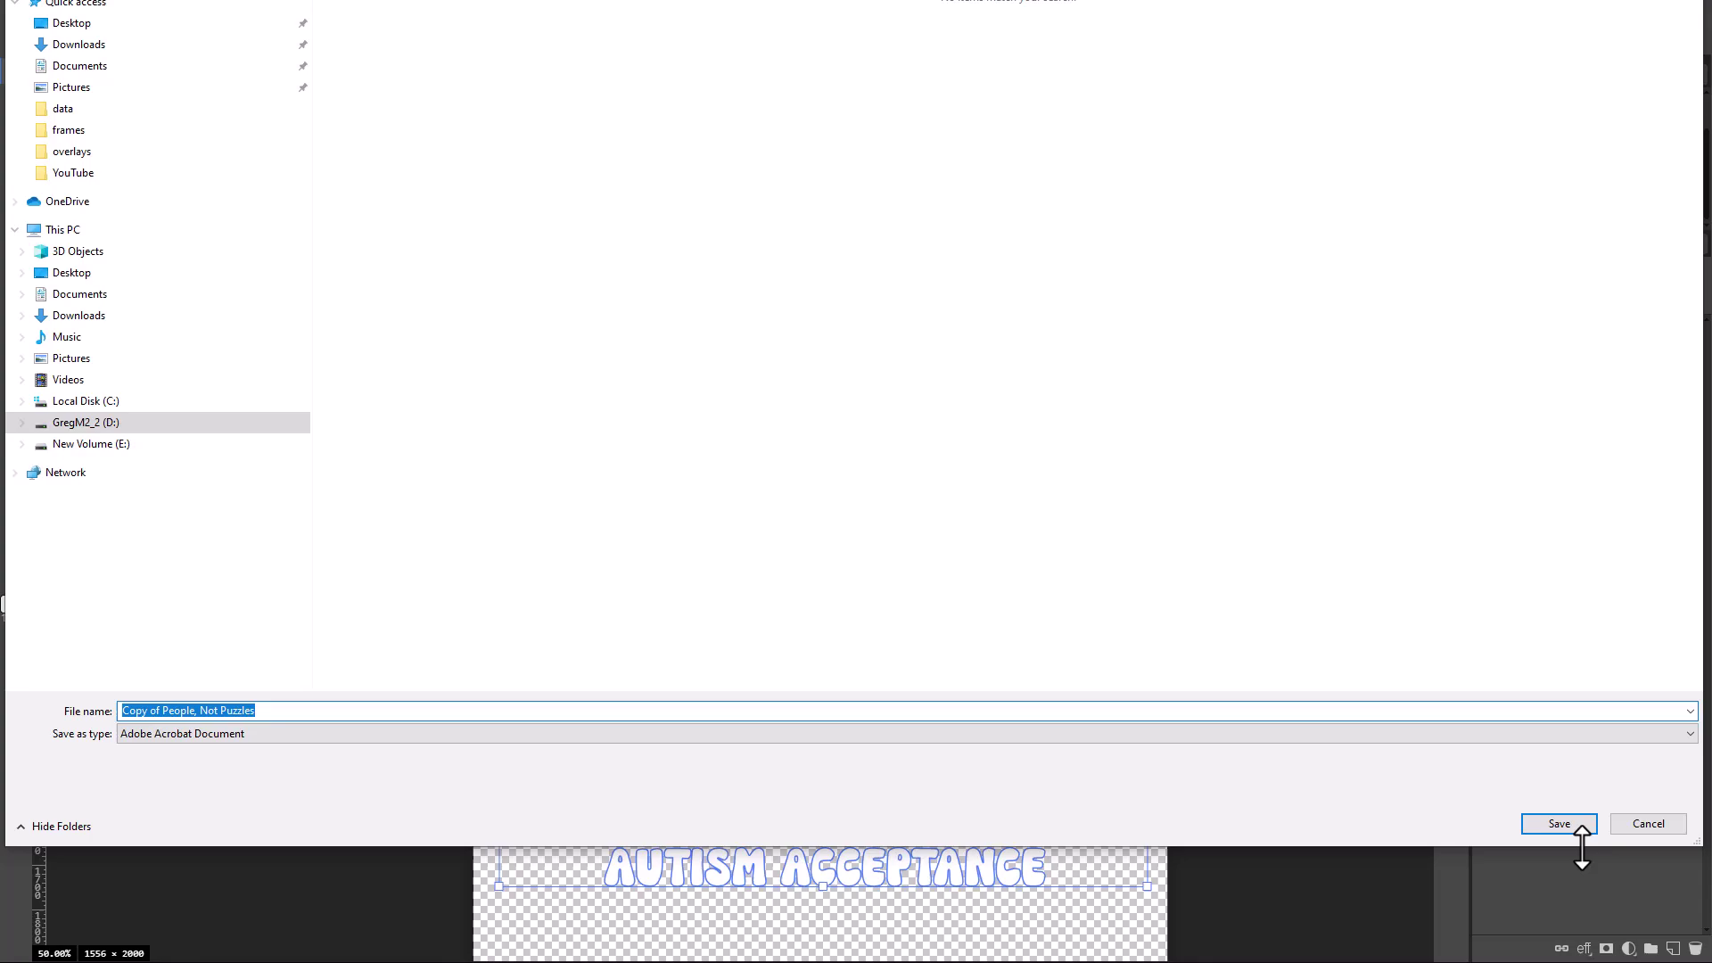
{"action": "left_click", "coordinate": [1559, 823]}
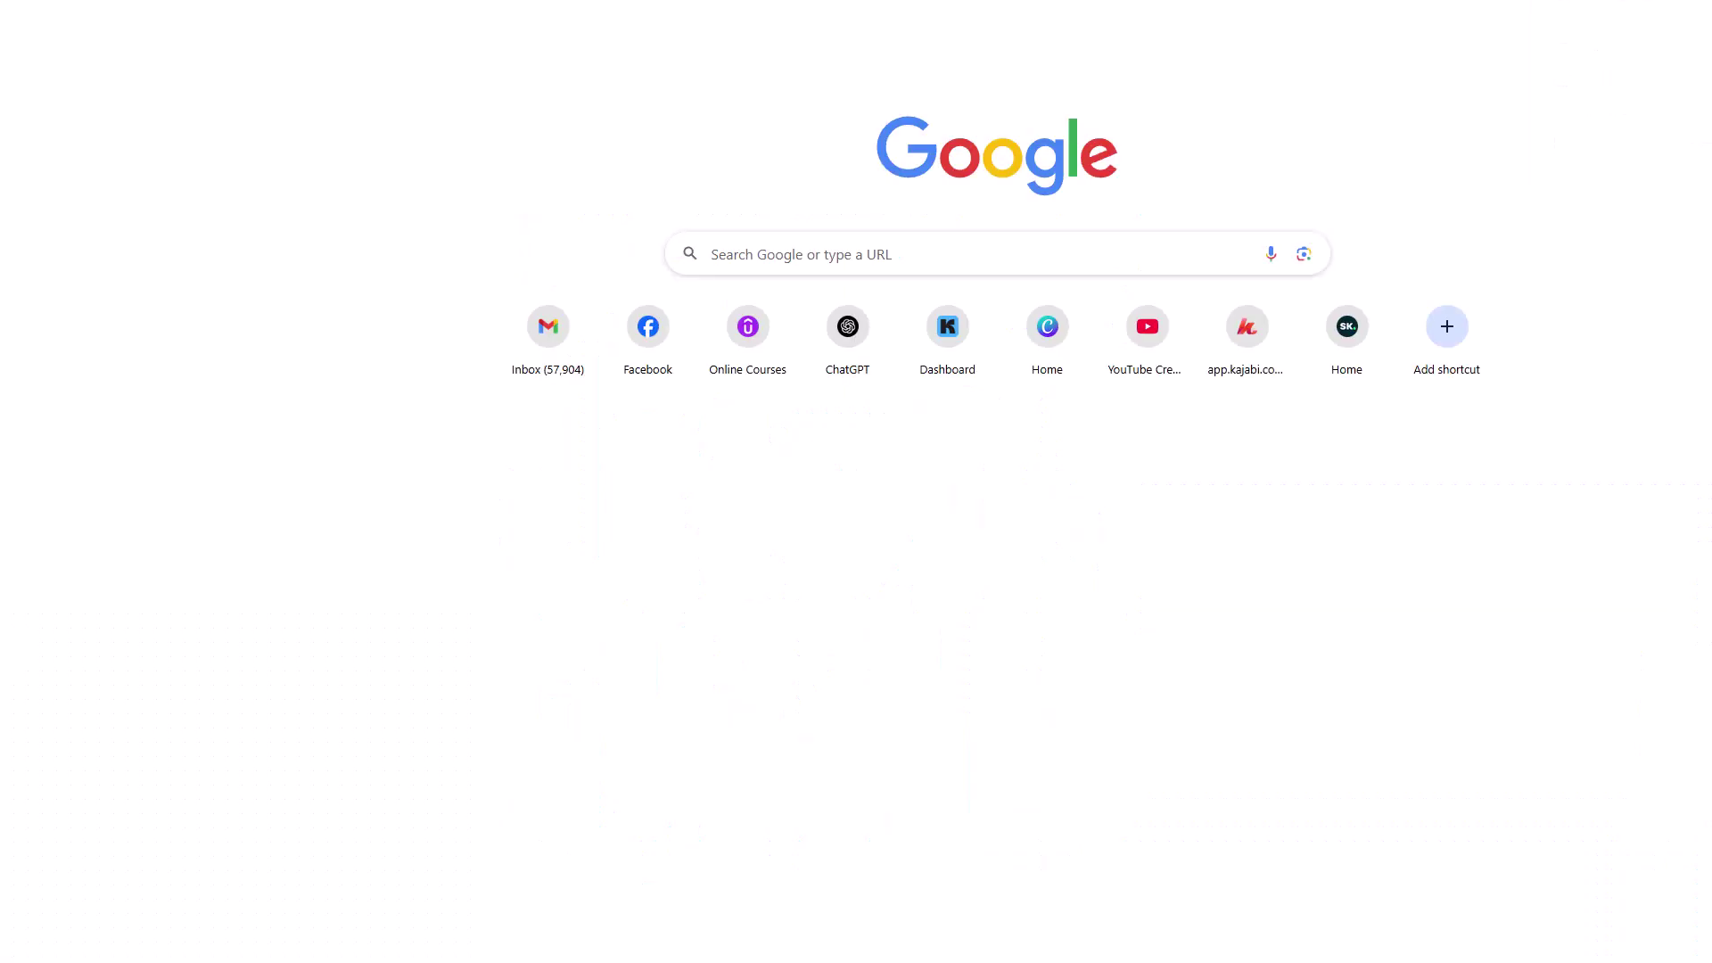
- Upload the exported PDF to Canva and open 'Copy of People, Not Puzzles.pdf' as a design
{"action": "type", "text": "can"}
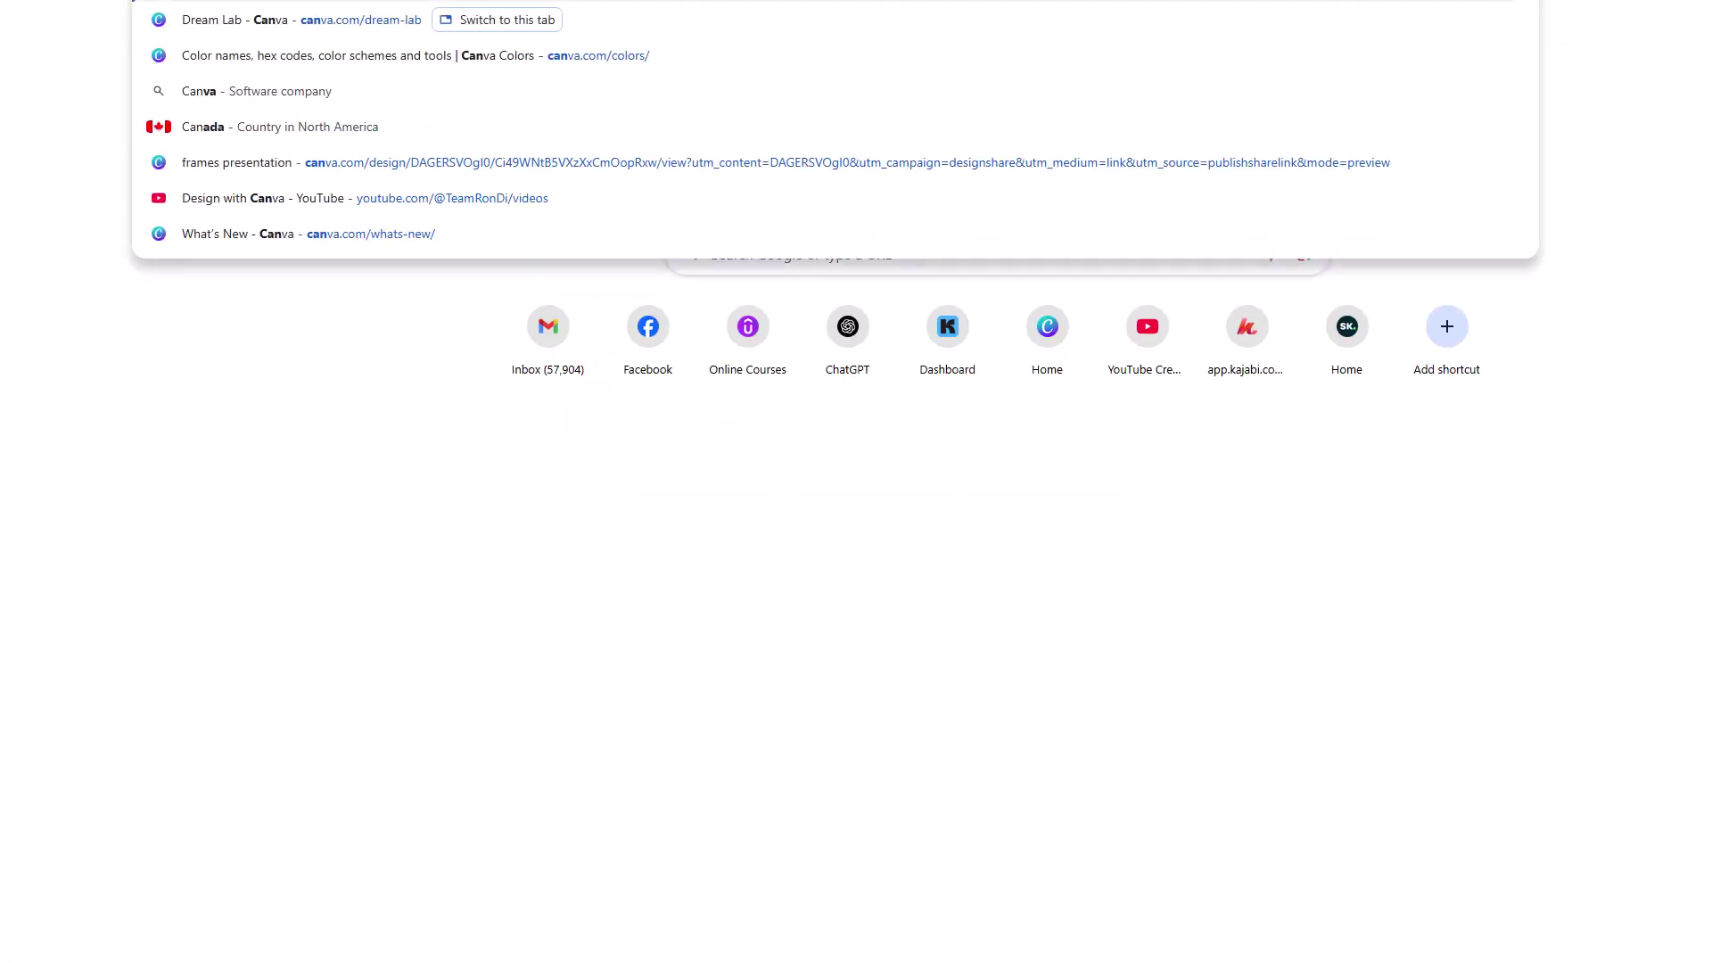
{"action": "key", "text": "Return"}
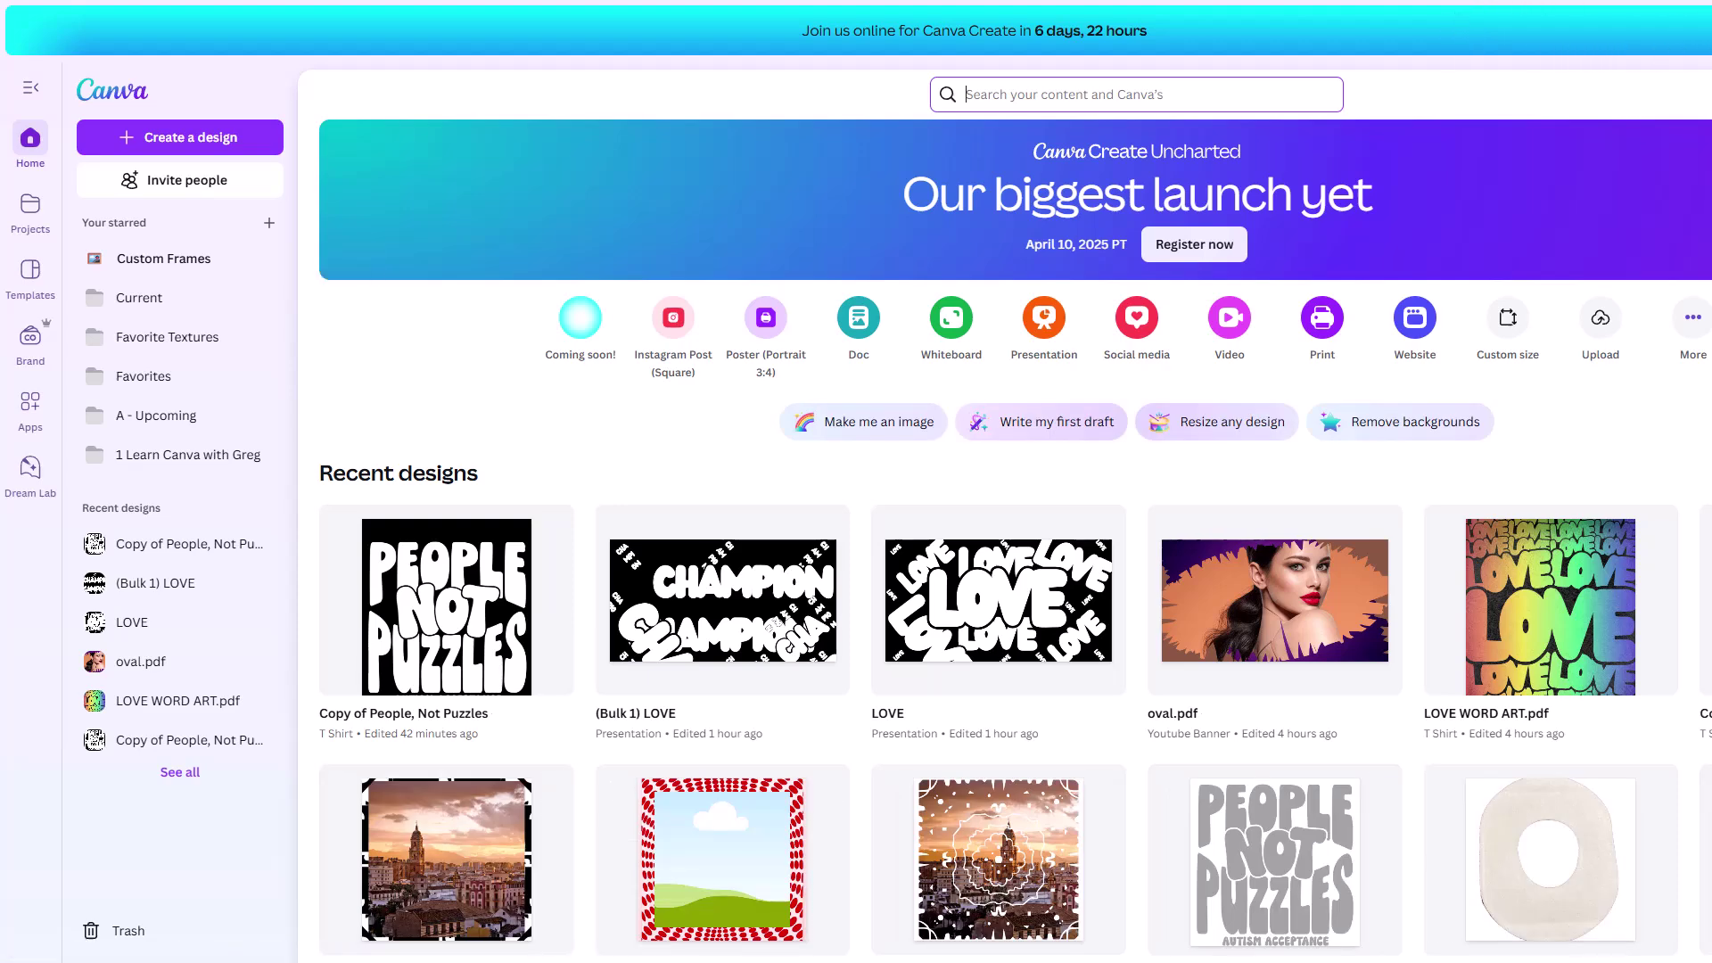
{"action": "left_click_drag", "start_coordinate": [1649, 28], "coordinate": [678, 381]}
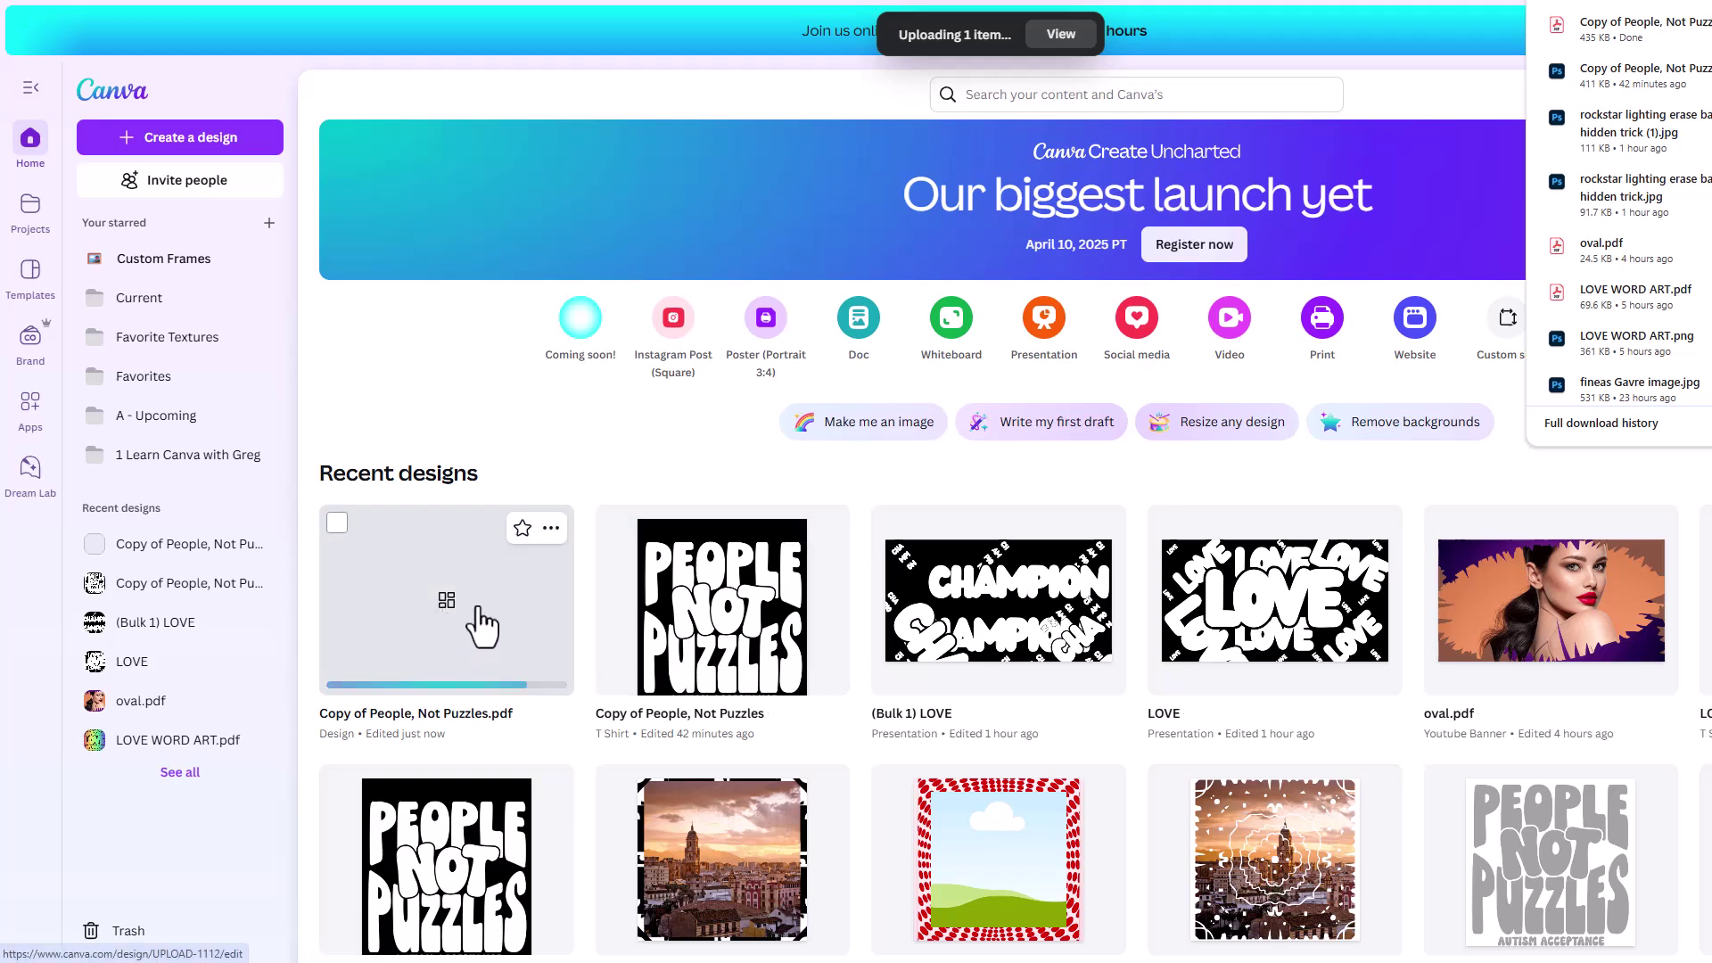
{"action": "left_click", "coordinate": [450, 615]}
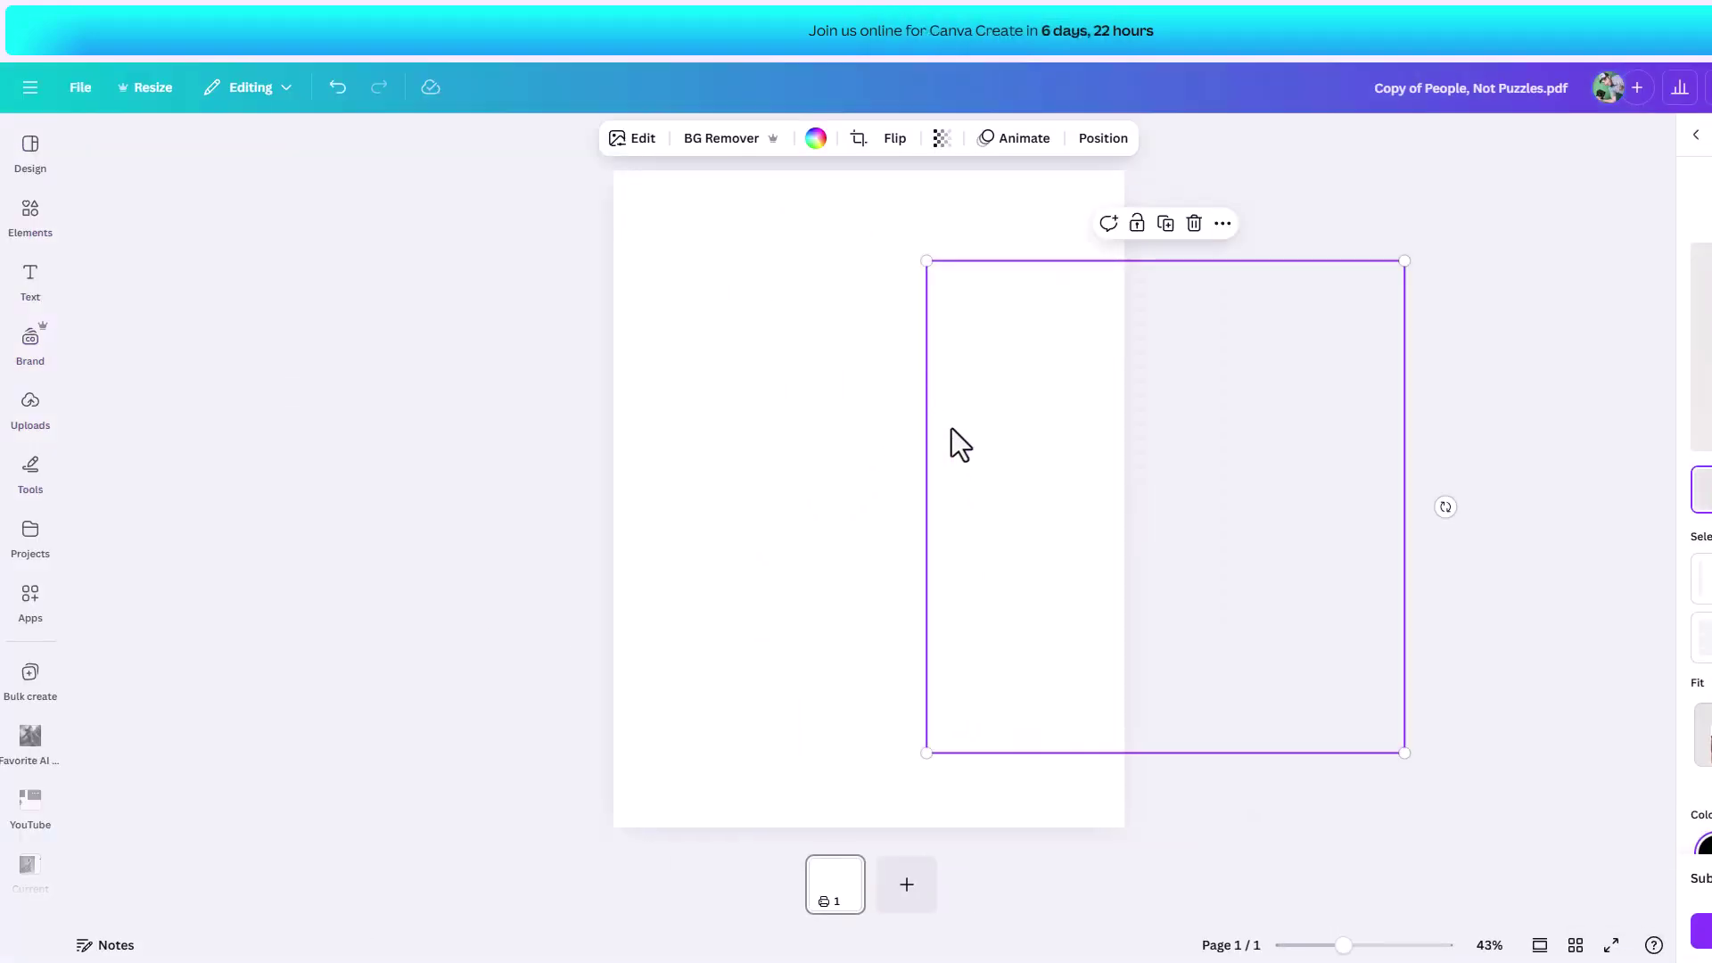
- Move the imported image onto the page, detach it to reveal the lettering frame, and zoom in
{"action": "left_click_drag", "start_coordinate": [951, 443], "coordinate": [664, 432]}
{"action": "right_click", "coordinate": [749, 455]}
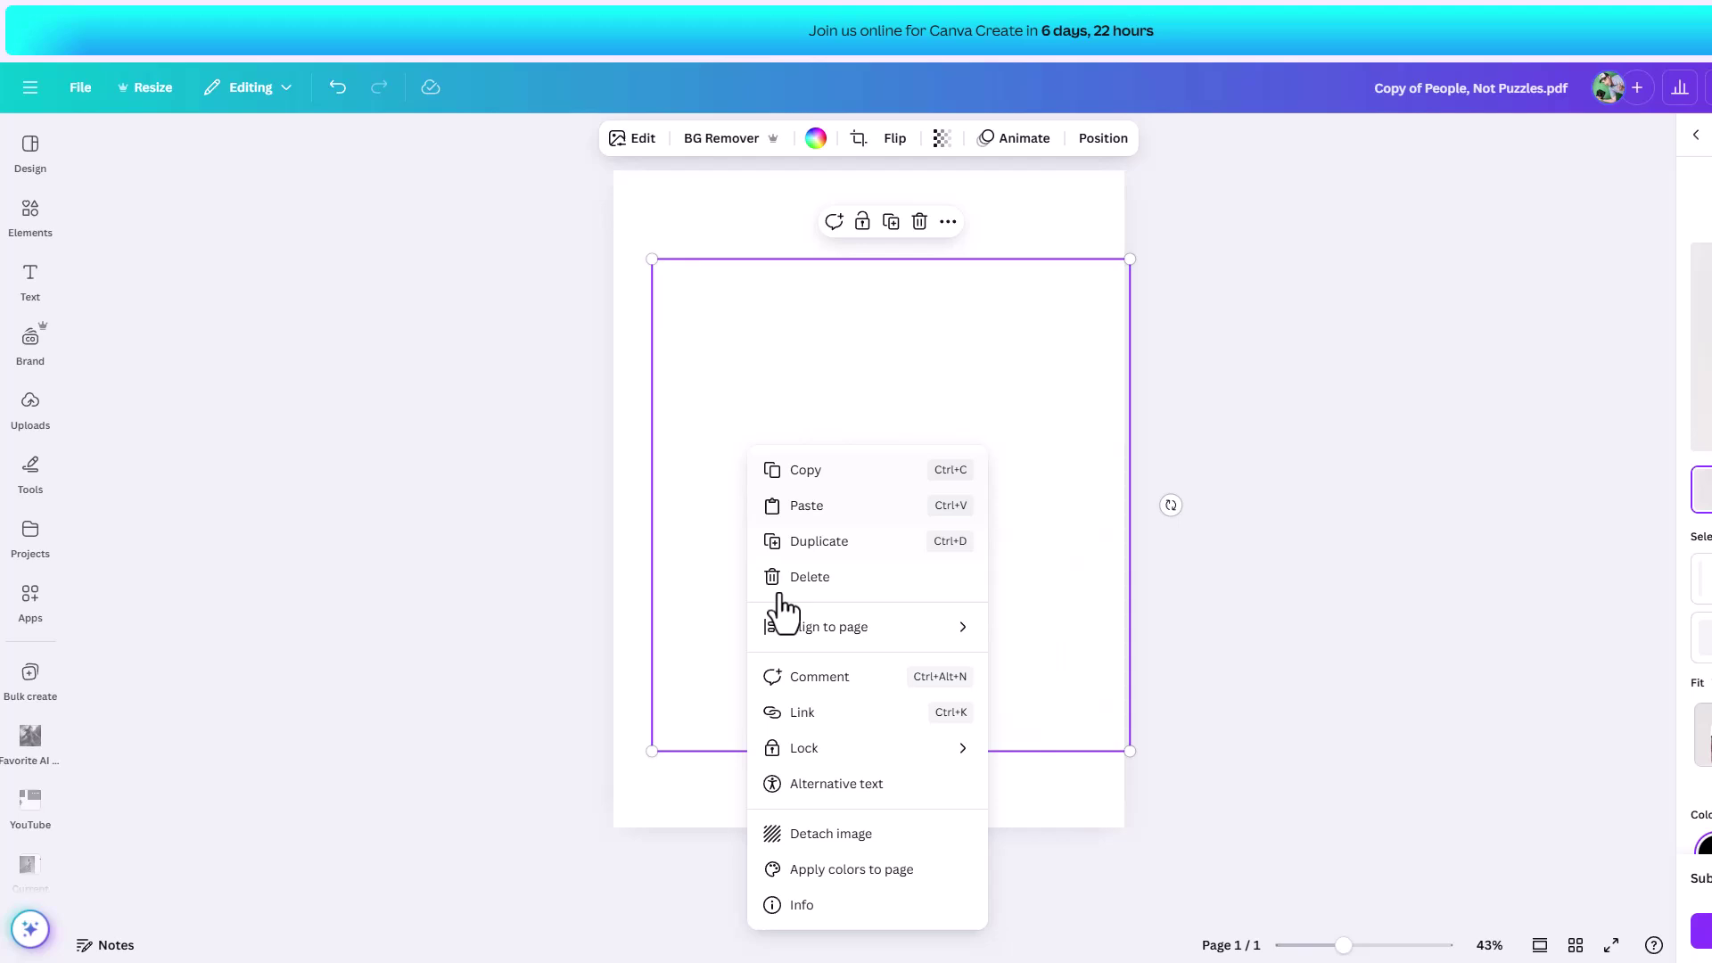
{"action": "left_click", "coordinate": [831, 834]}
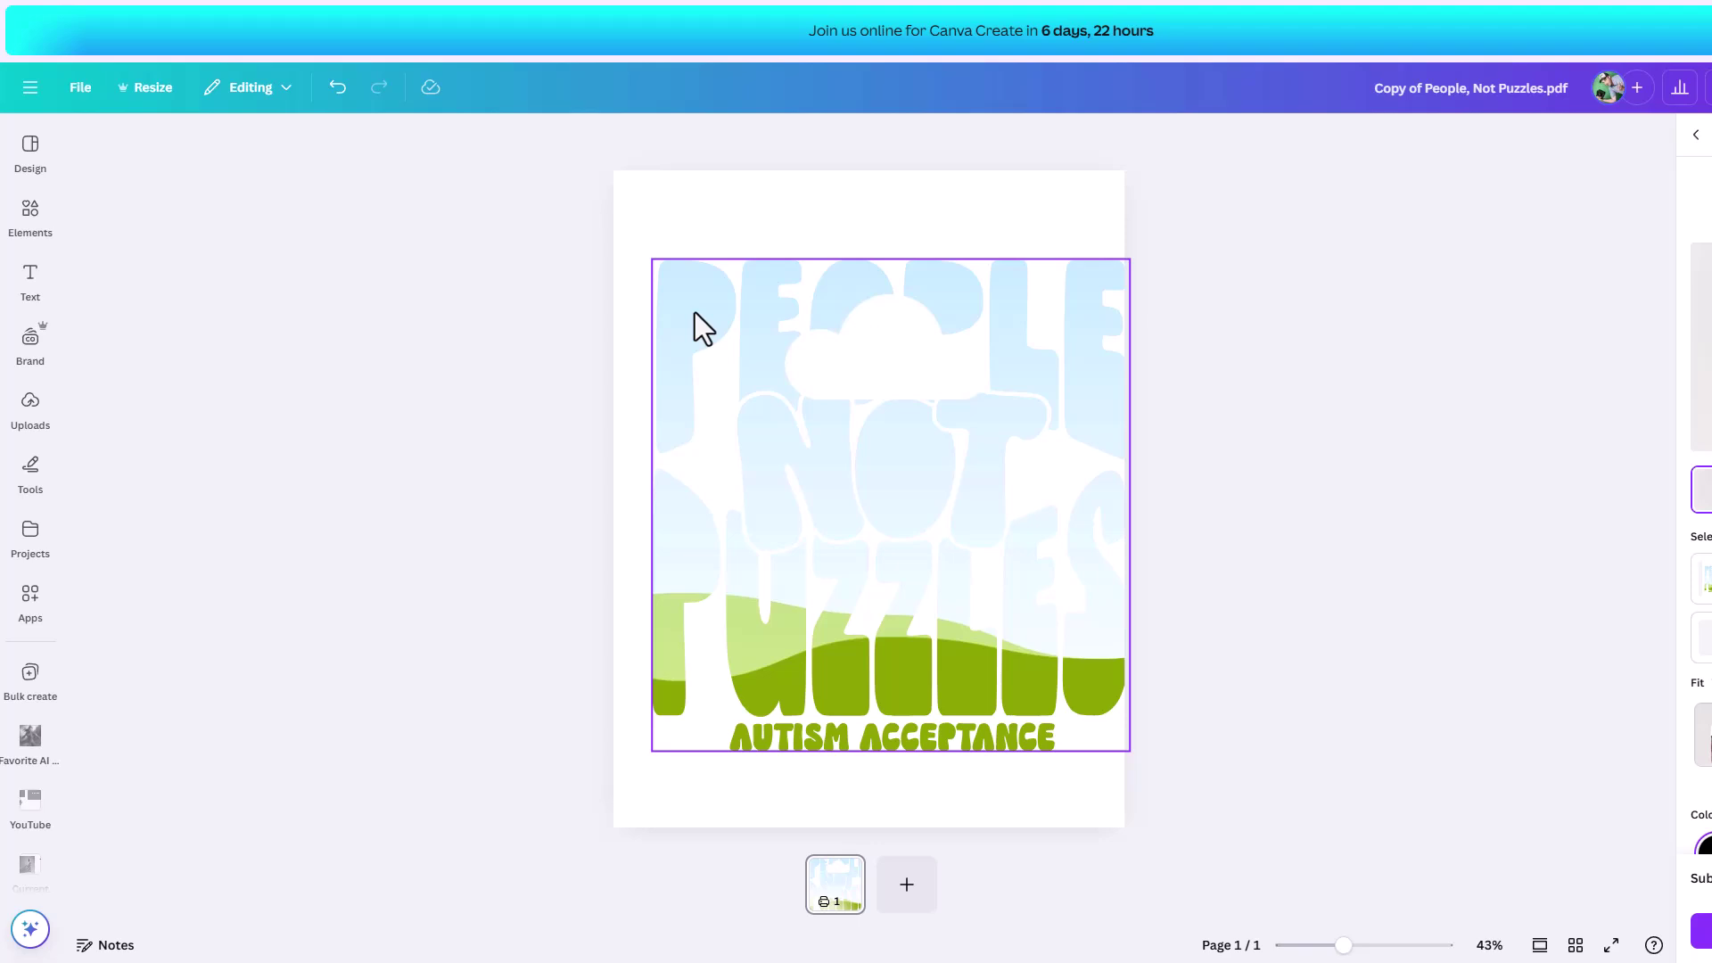
{"action": "left_click", "coordinate": [1354, 949]}
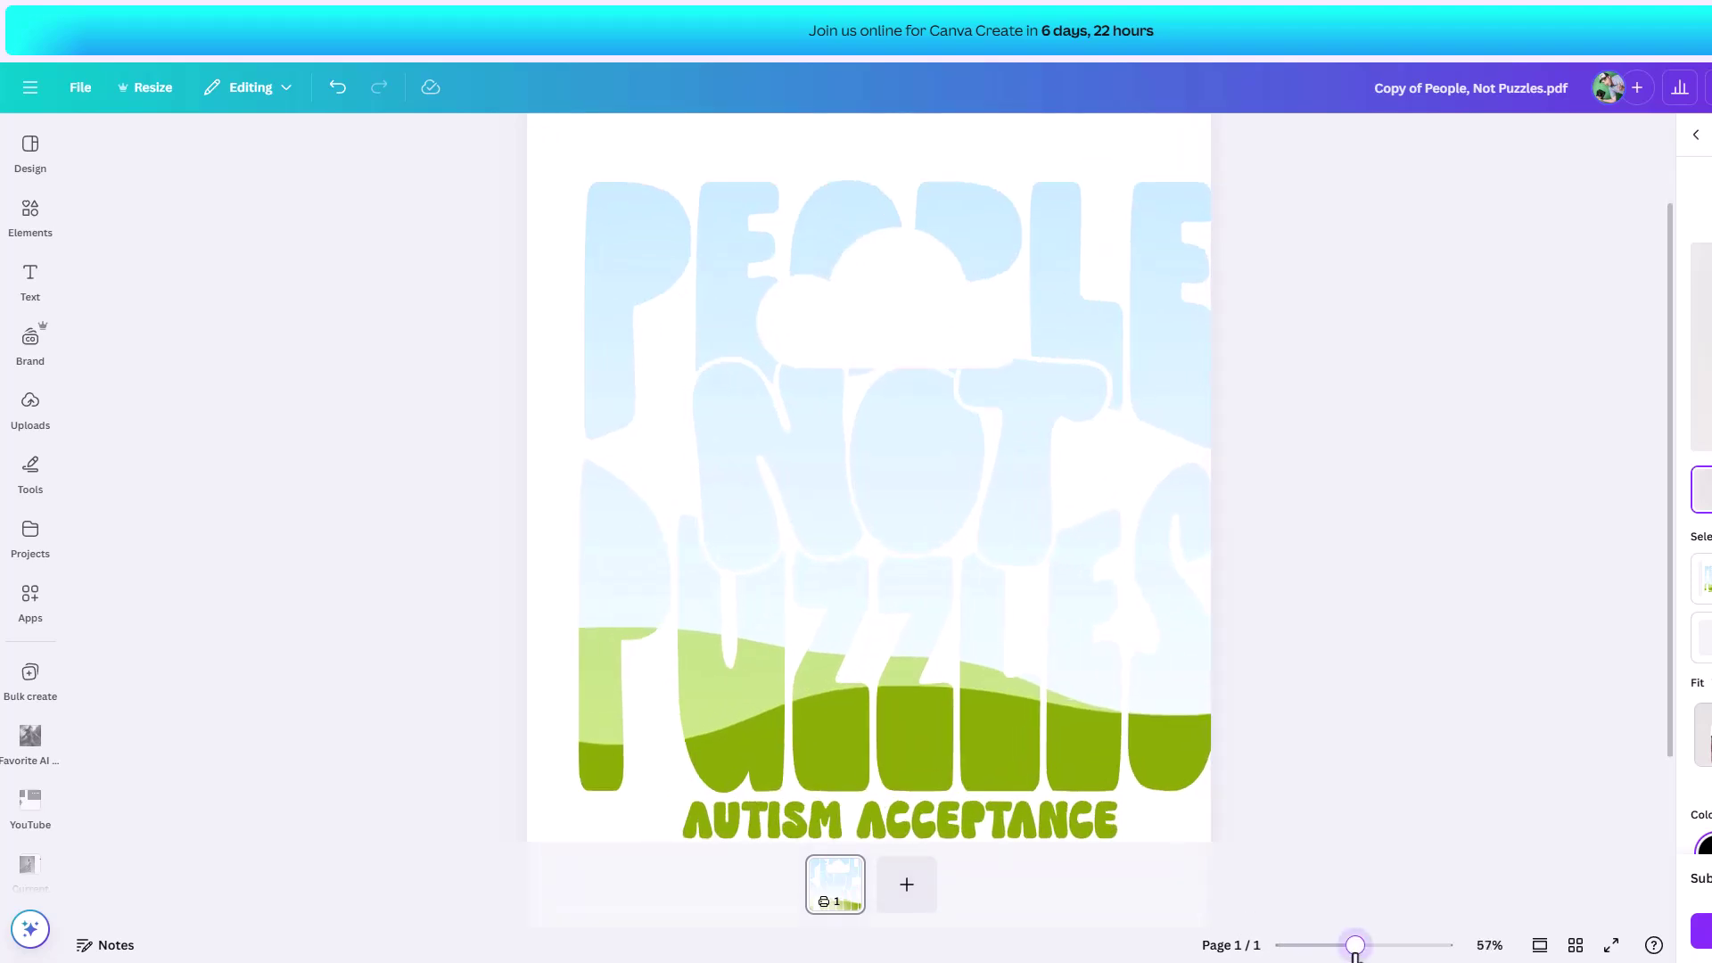
{"action": "left_click_drag", "start_coordinate": [1355, 950], "coordinate": [1361, 945]}
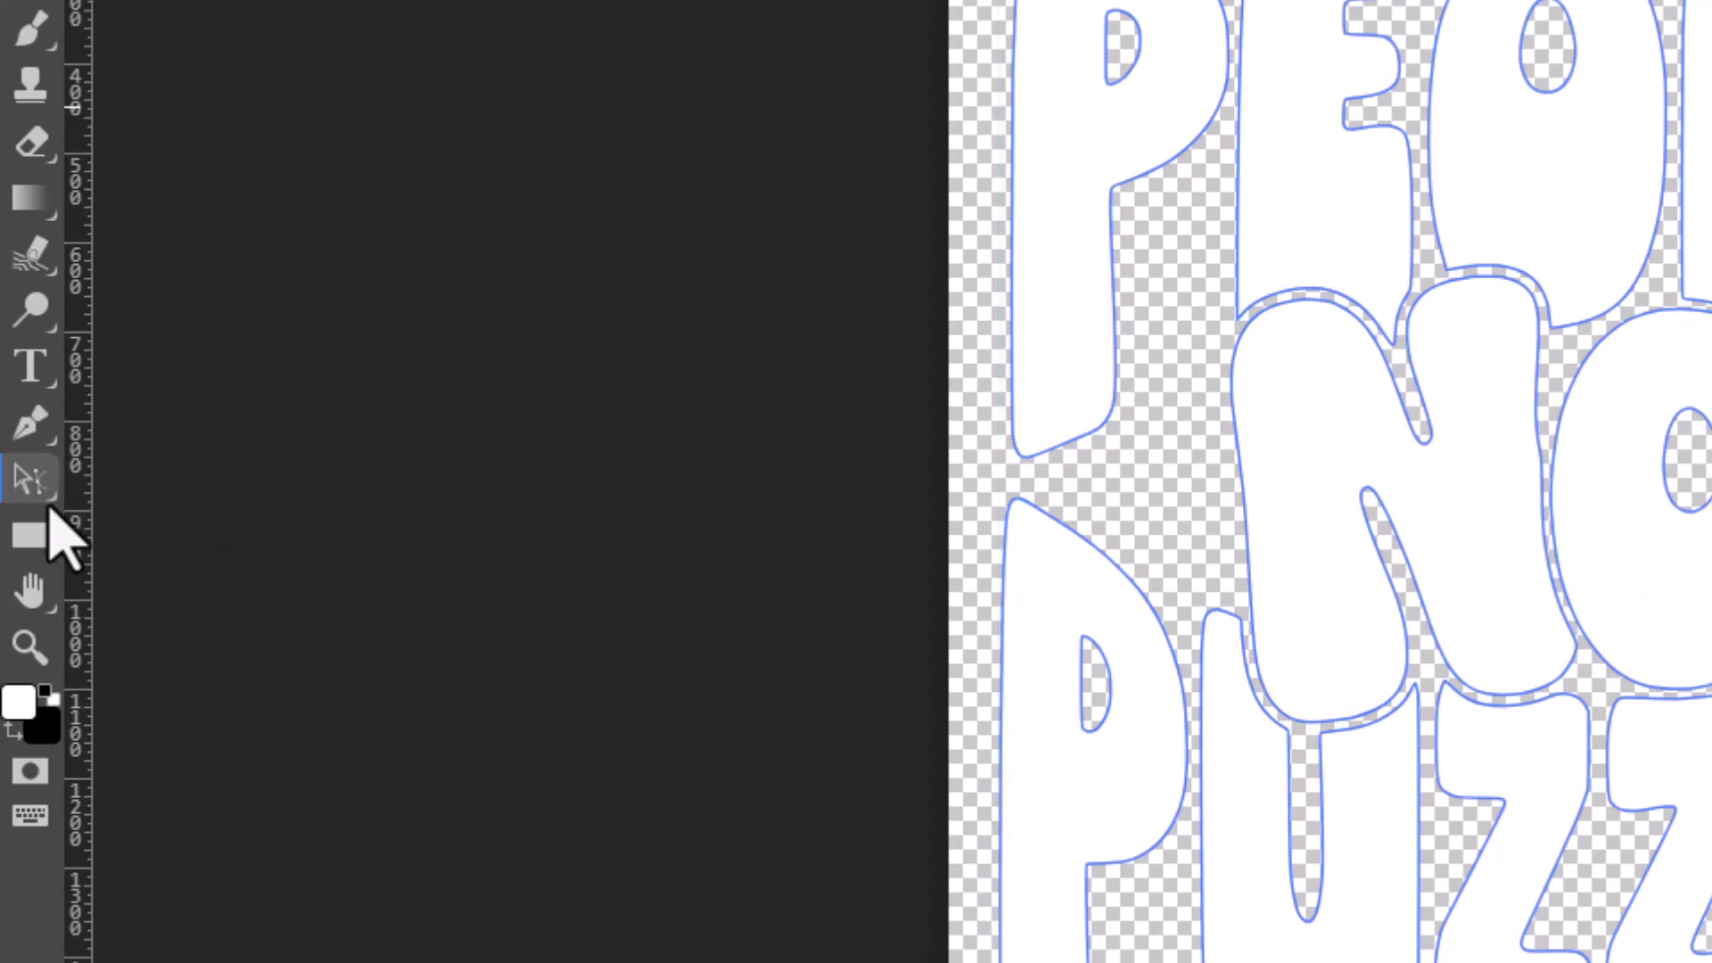
- With Path Select, select the P, E and O letter paths and the O's inner hole
{"action": "right_click", "coordinate": [49, 490]}
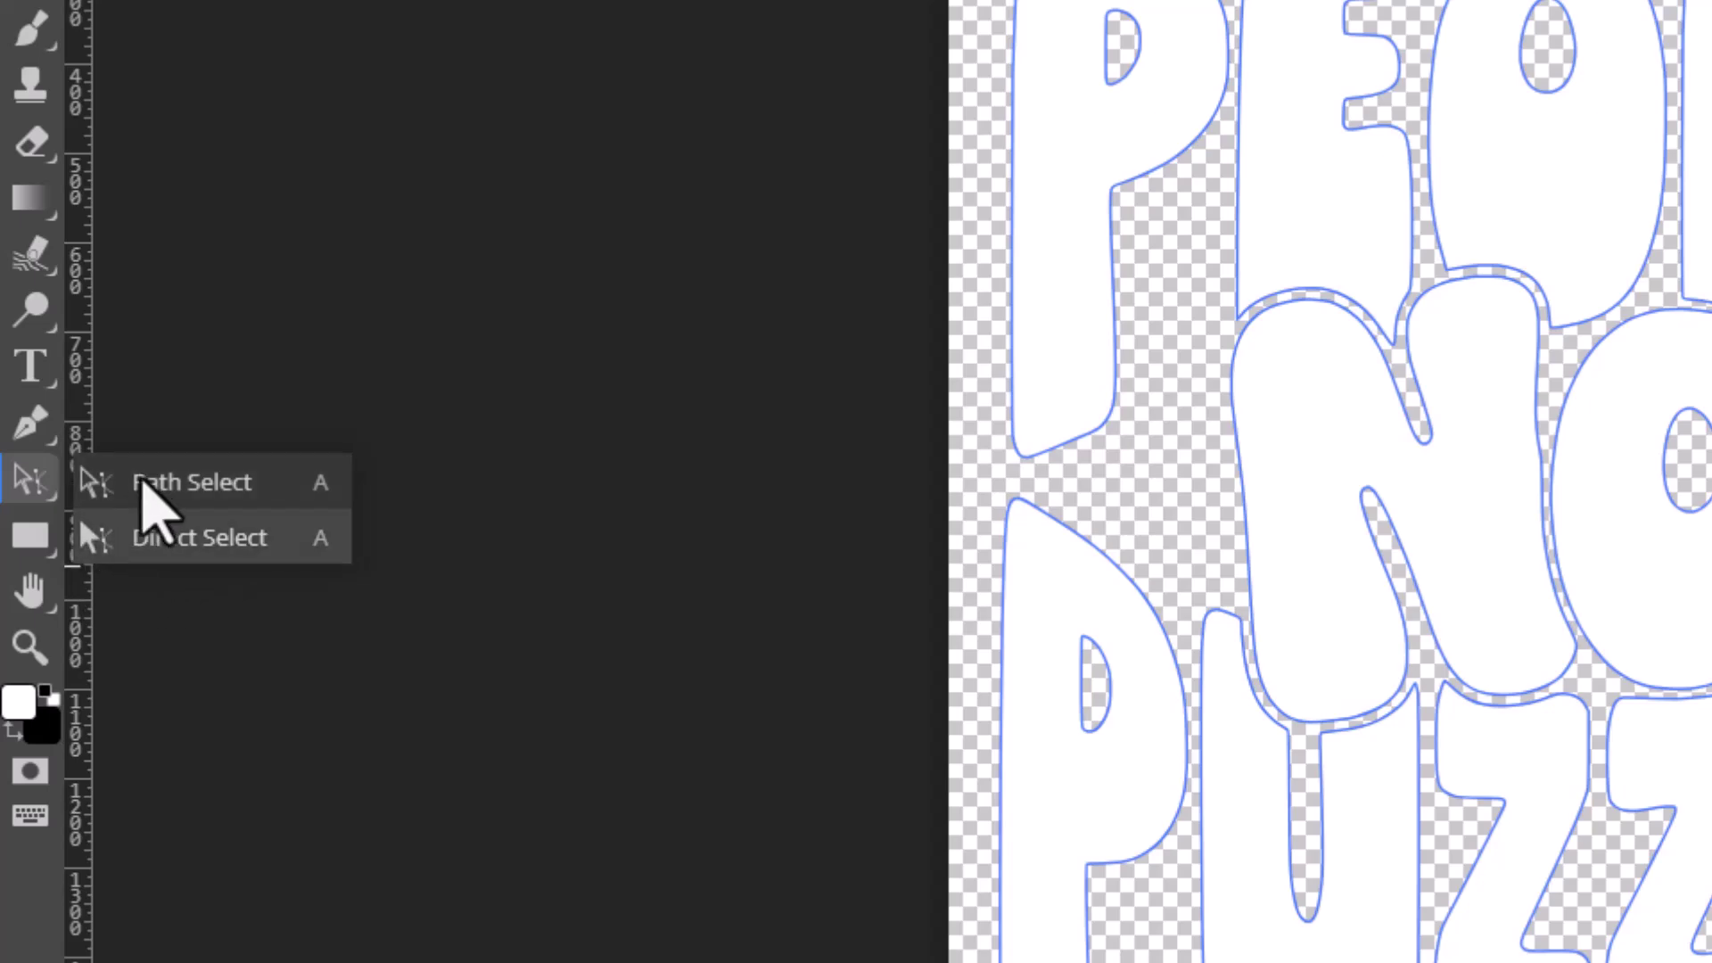
{"action": "left_click", "coordinate": [143, 482]}
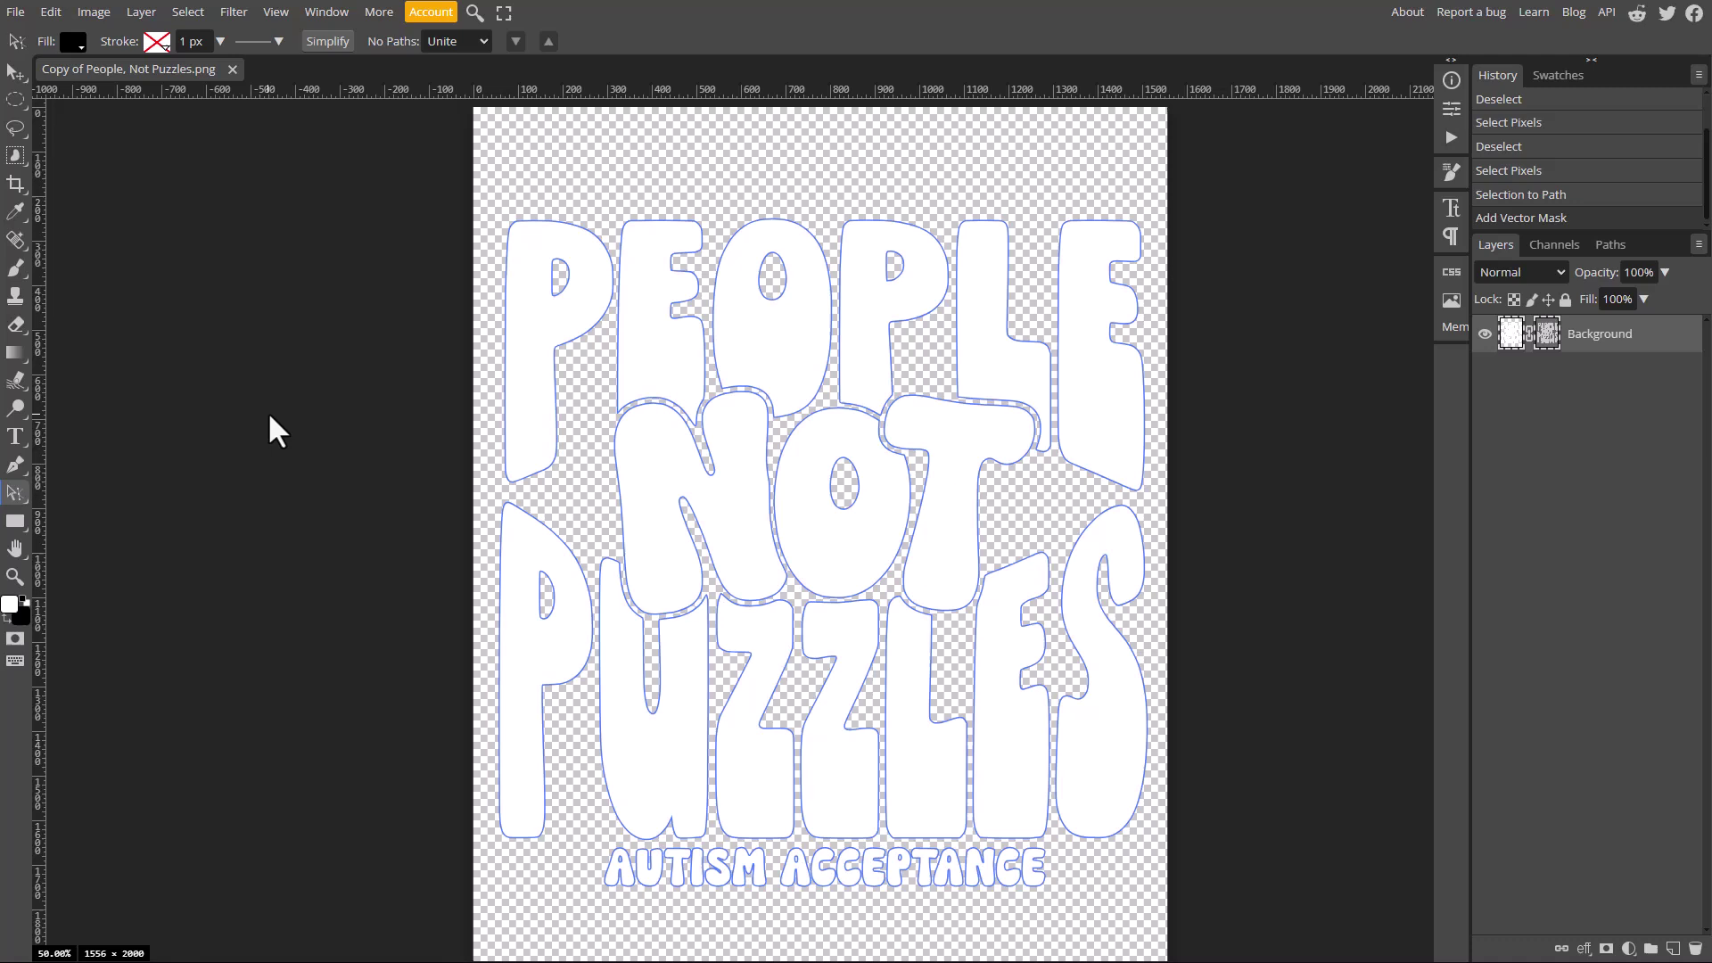
{"action": "left_click", "coordinate": [532, 339]}
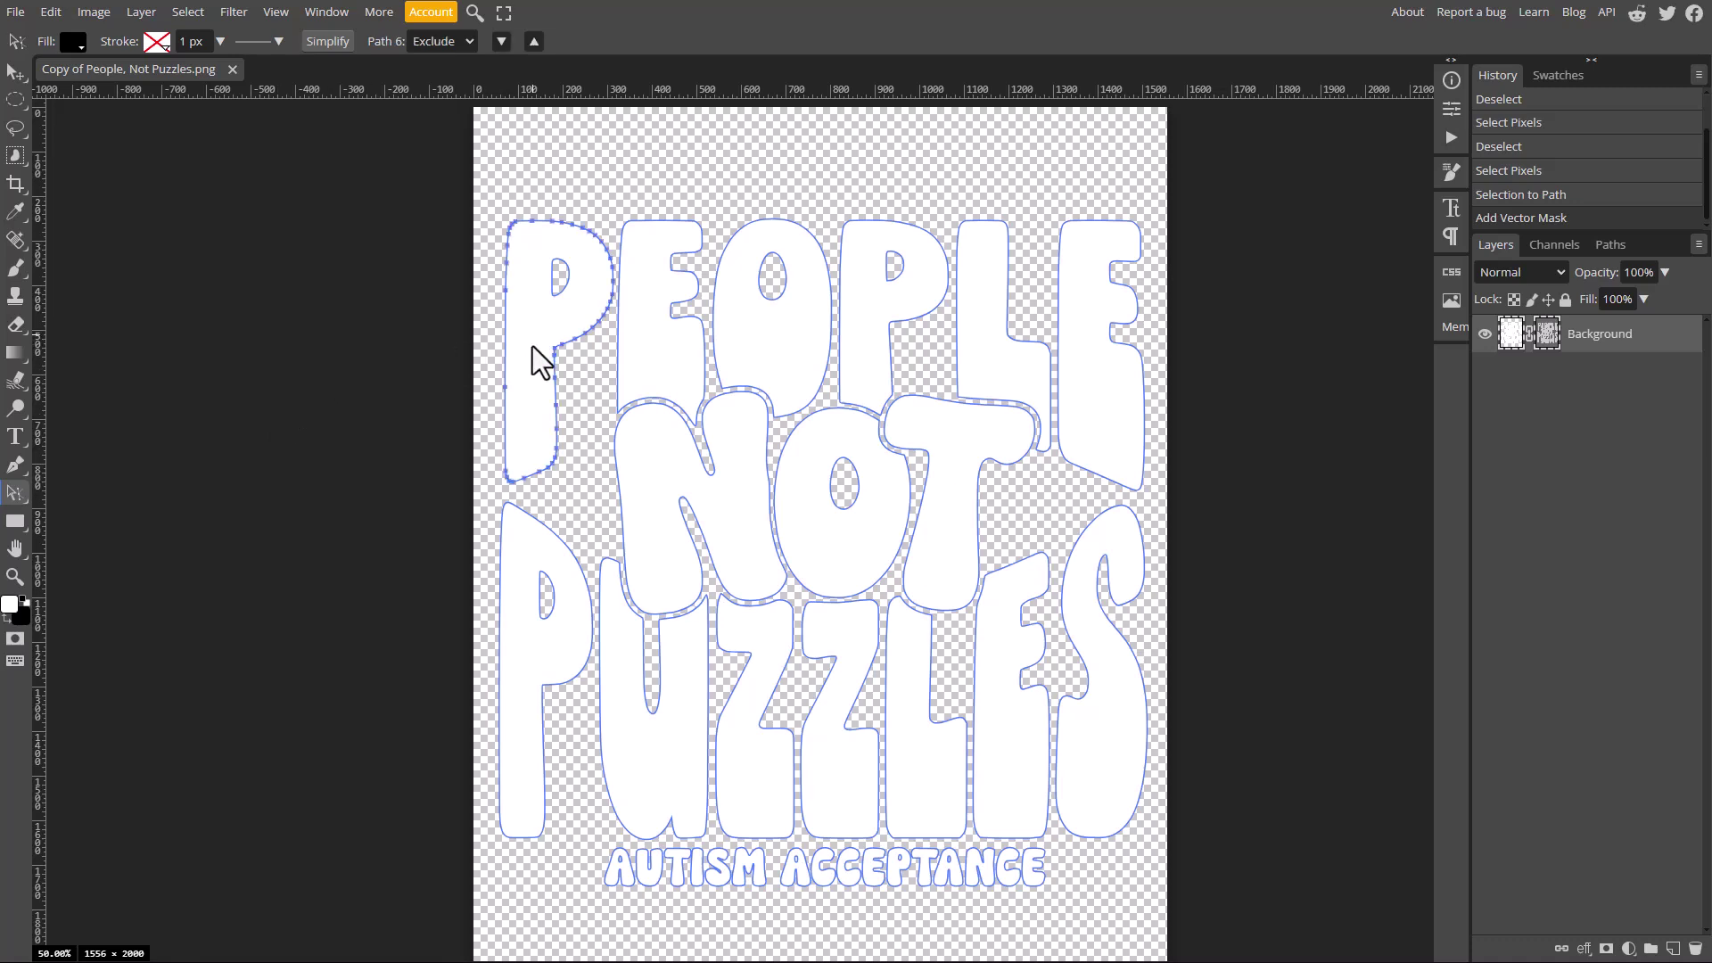
{"action": "left_click", "coordinate": [640, 354]}
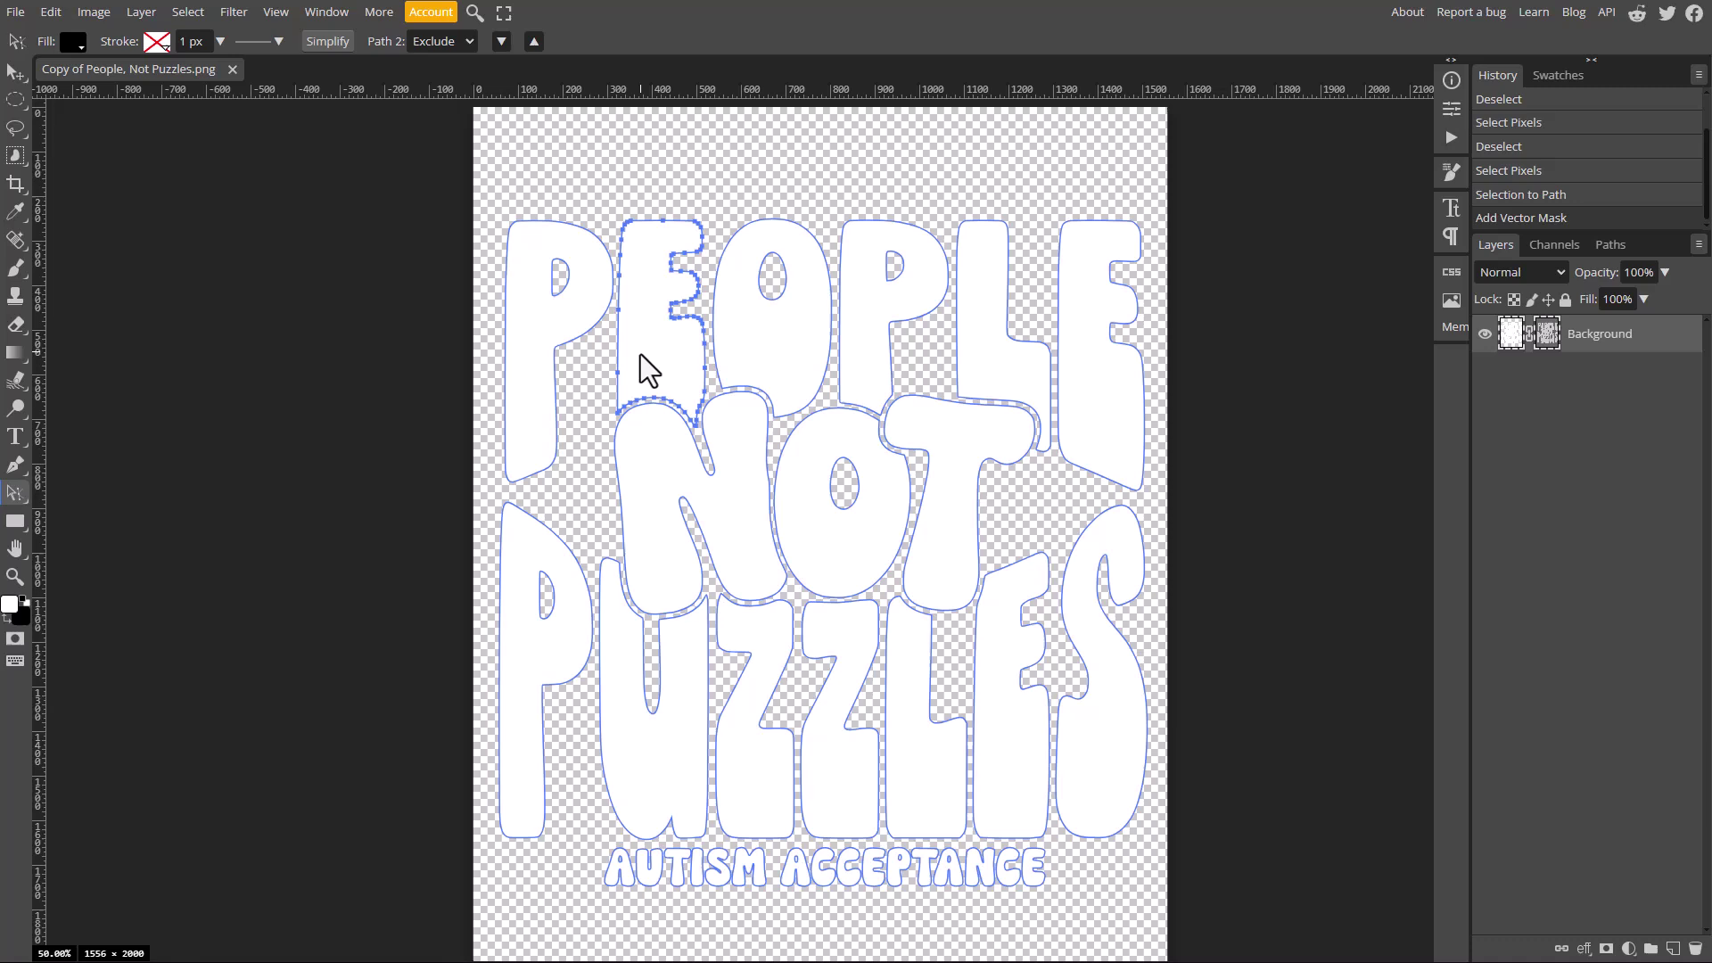
{"action": "left_click", "coordinate": [751, 351]}
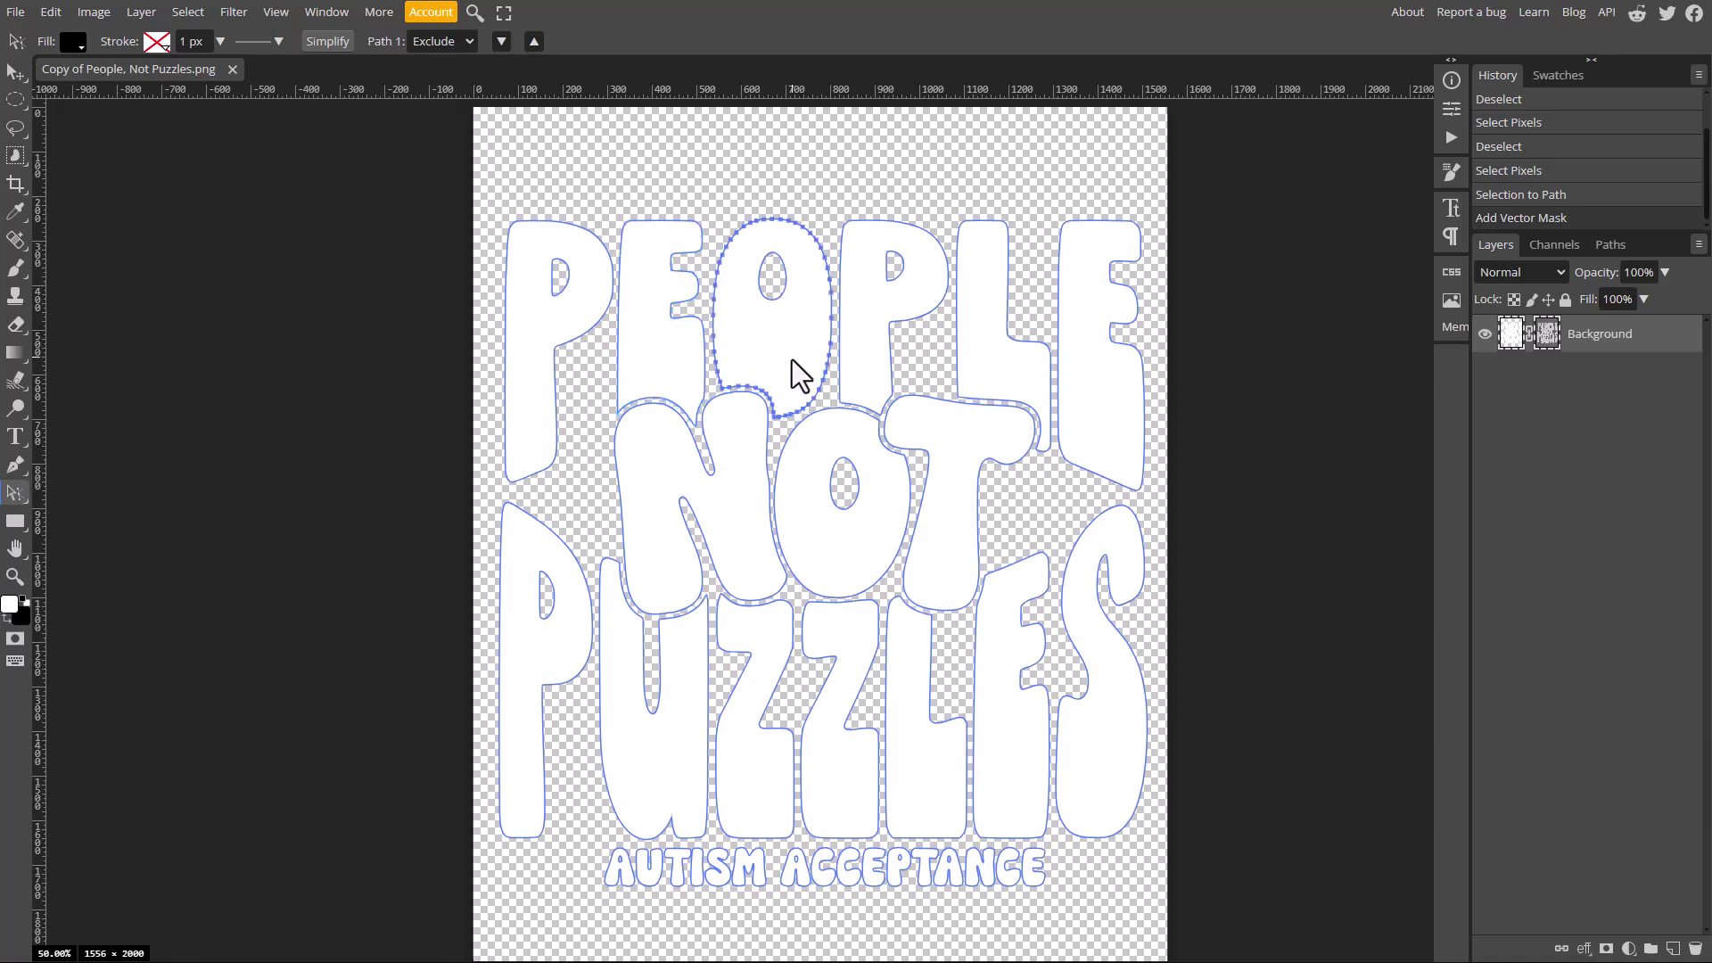
{"action": "left_click", "coordinate": [772, 281]}
- Fill the lettering paths with solid black using Edit > Fill
{"action": "left_click", "coordinate": [50, 12]}
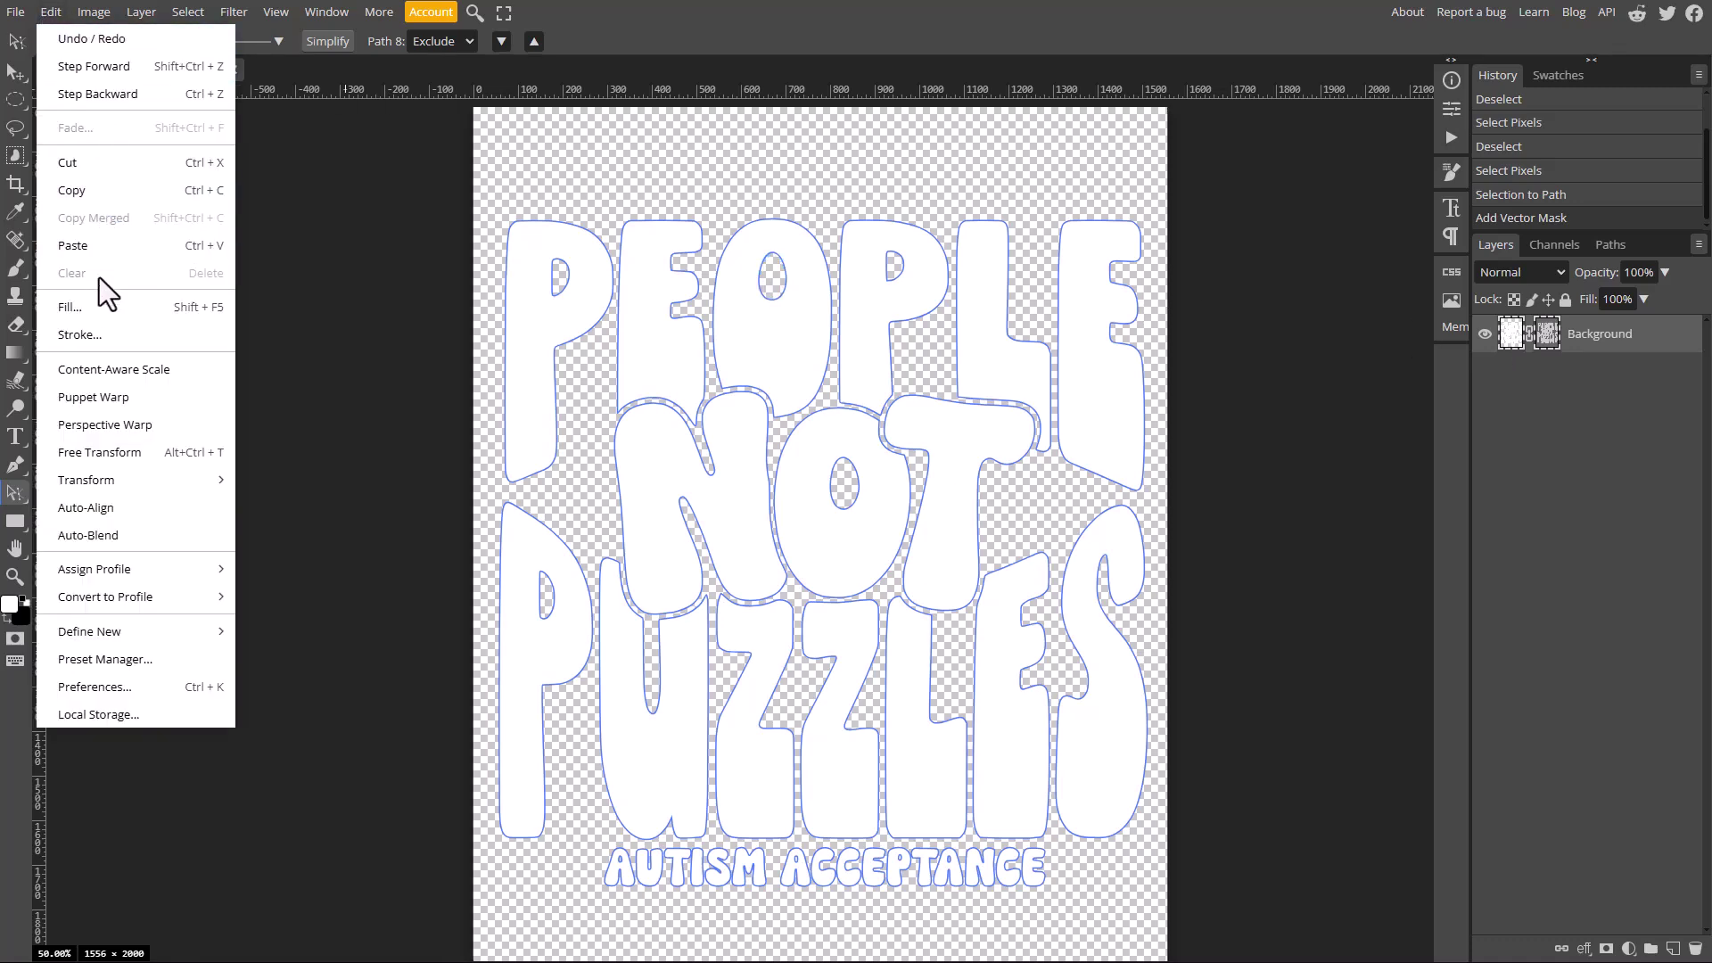
{"action": "left_click", "coordinate": [94, 306]}
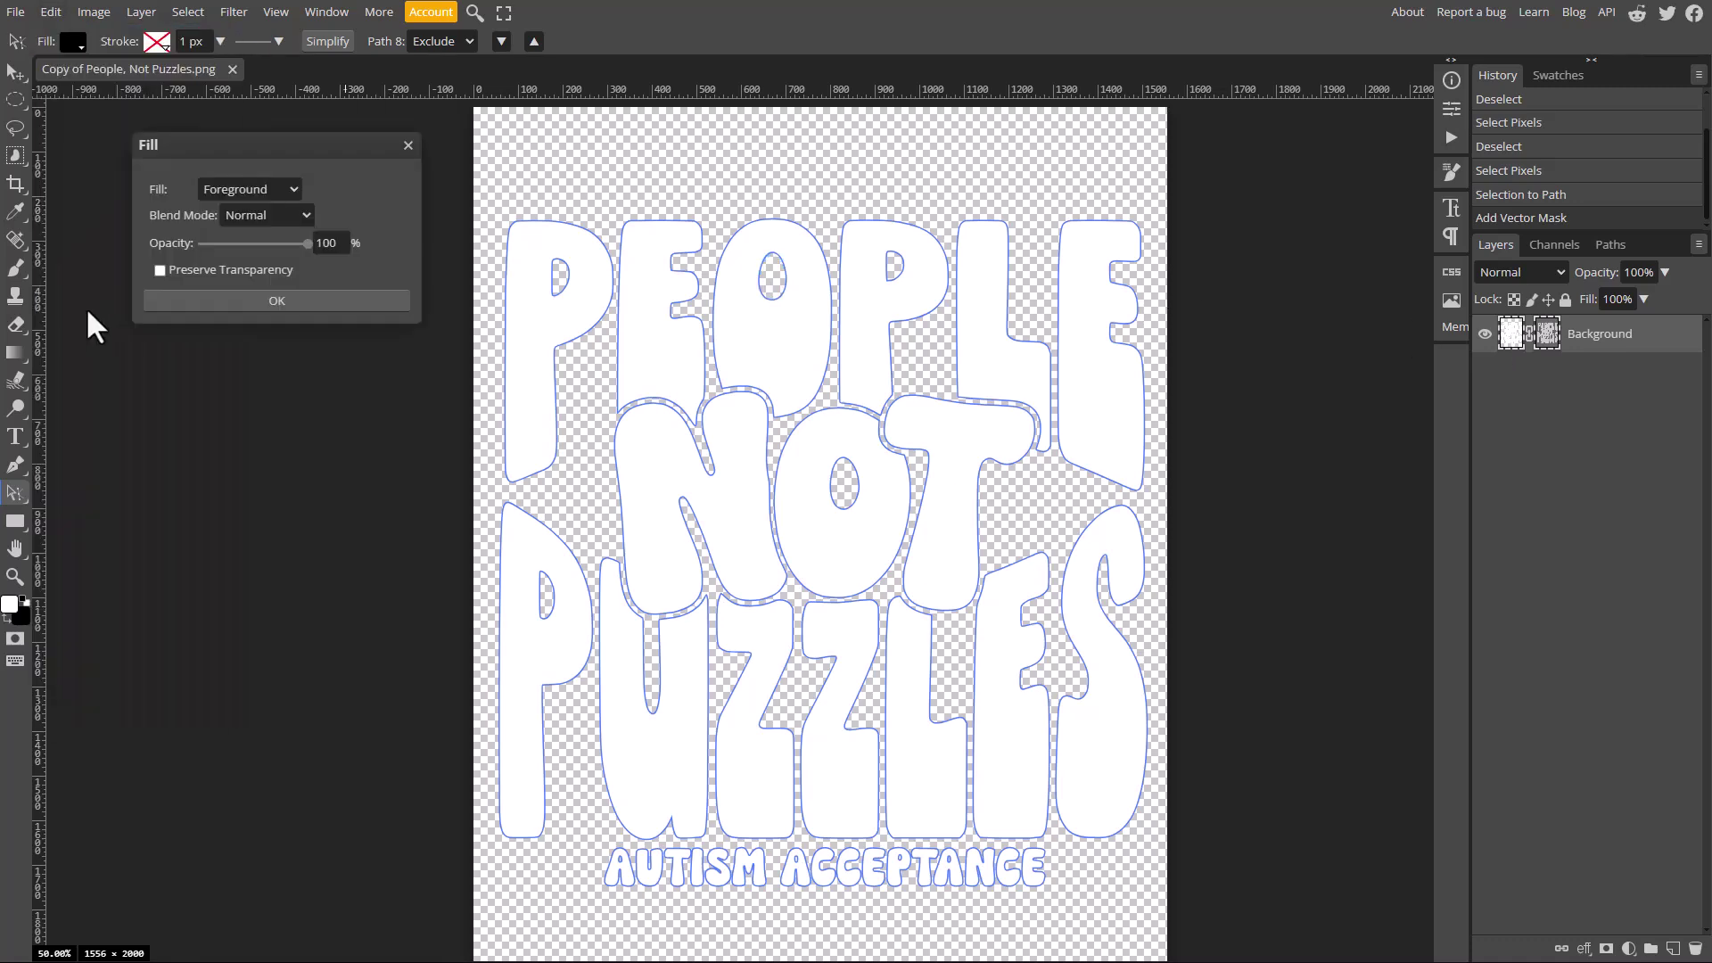
{"action": "left_click", "coordinate": [263, 190]}
{"action": "left_click", "coordinate": [219, 297]}
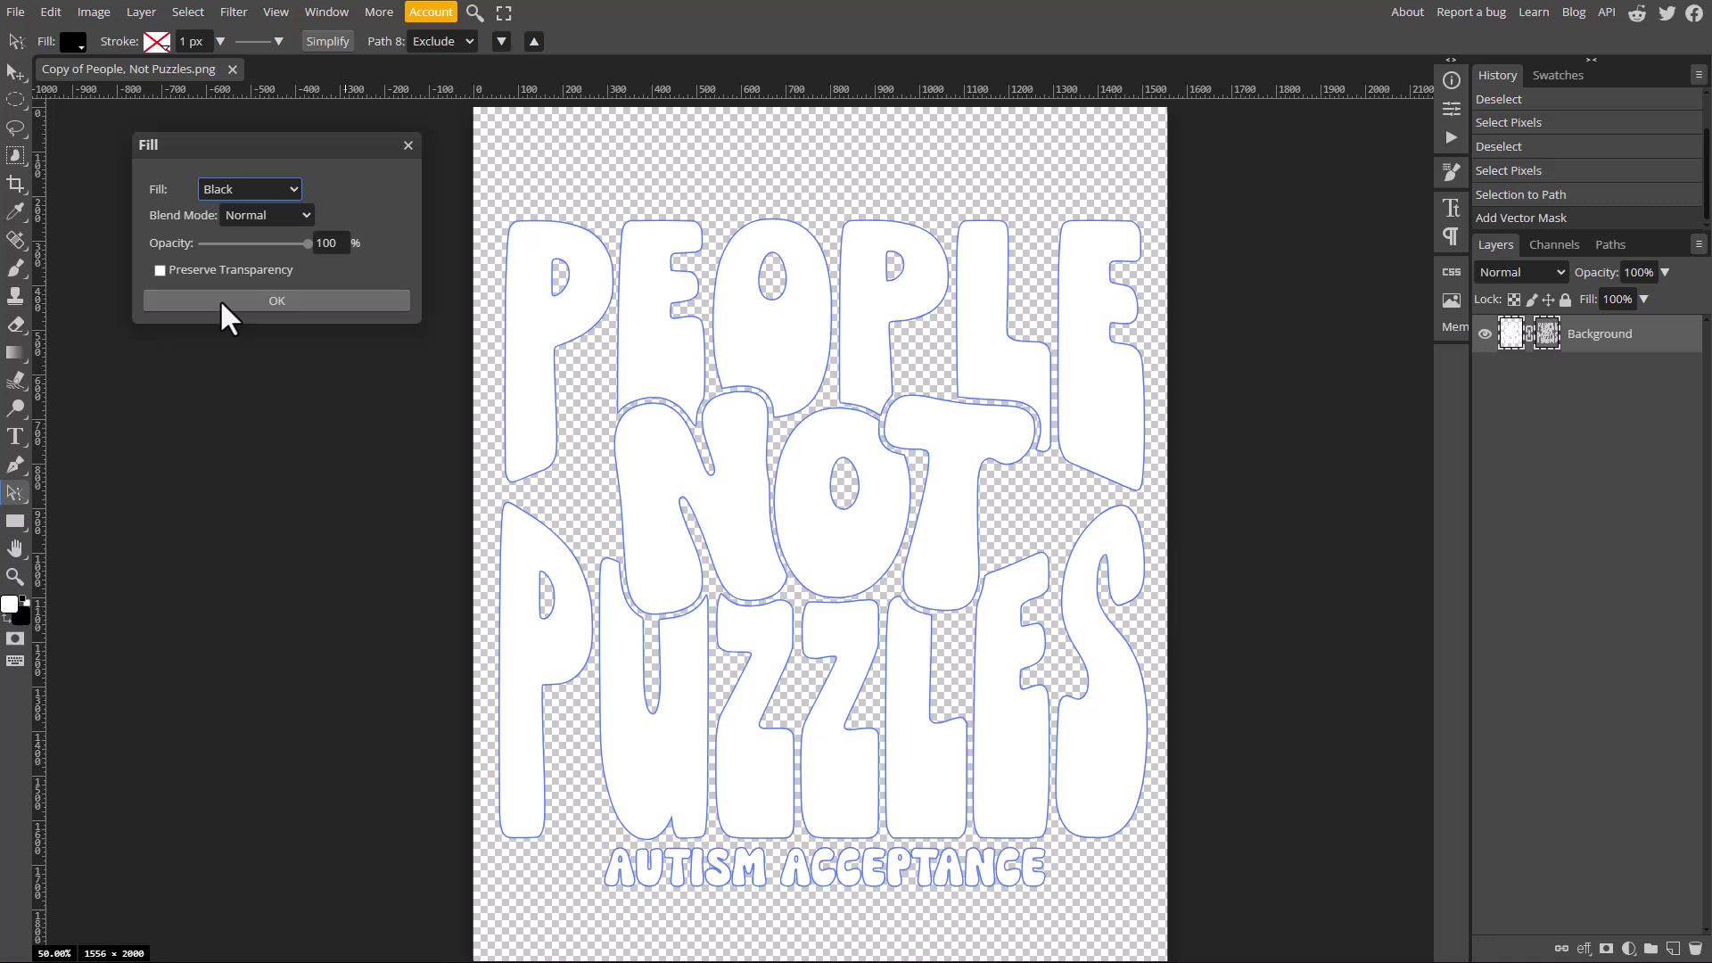
{"action": "left_click", "coordinate": [217, 300]}
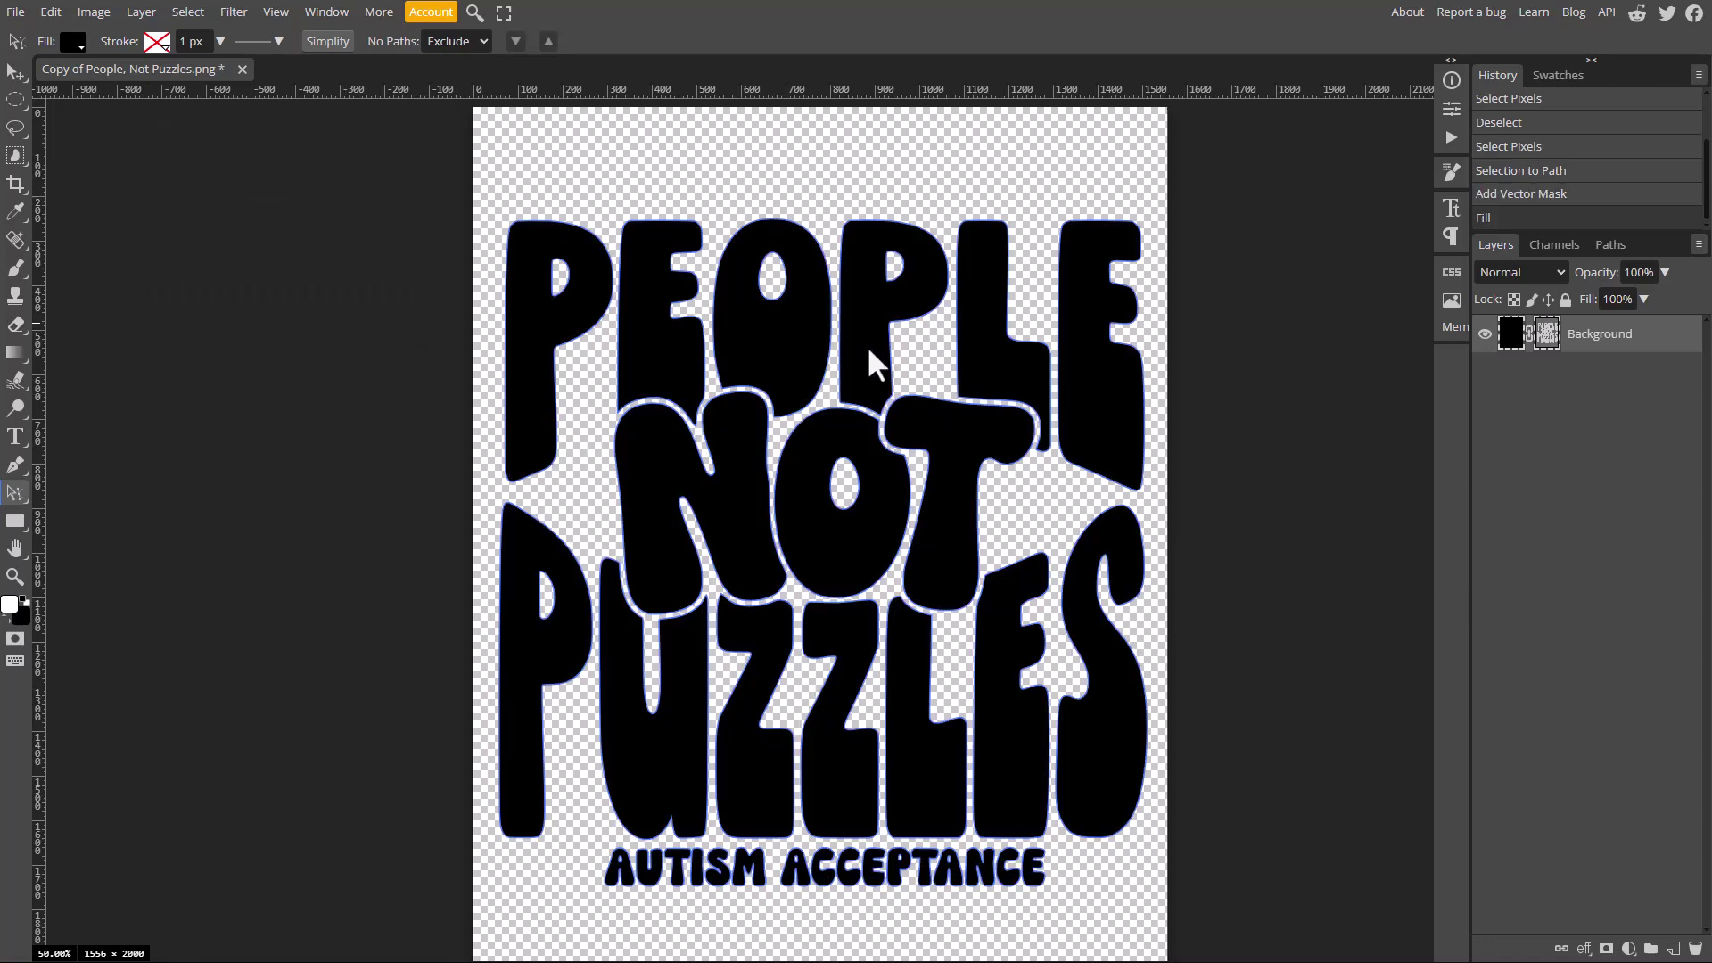
{"action": "left_click", "coordinate": [15, 11]}
{"action": "mouse_move", "coordinate": [77, 269]}
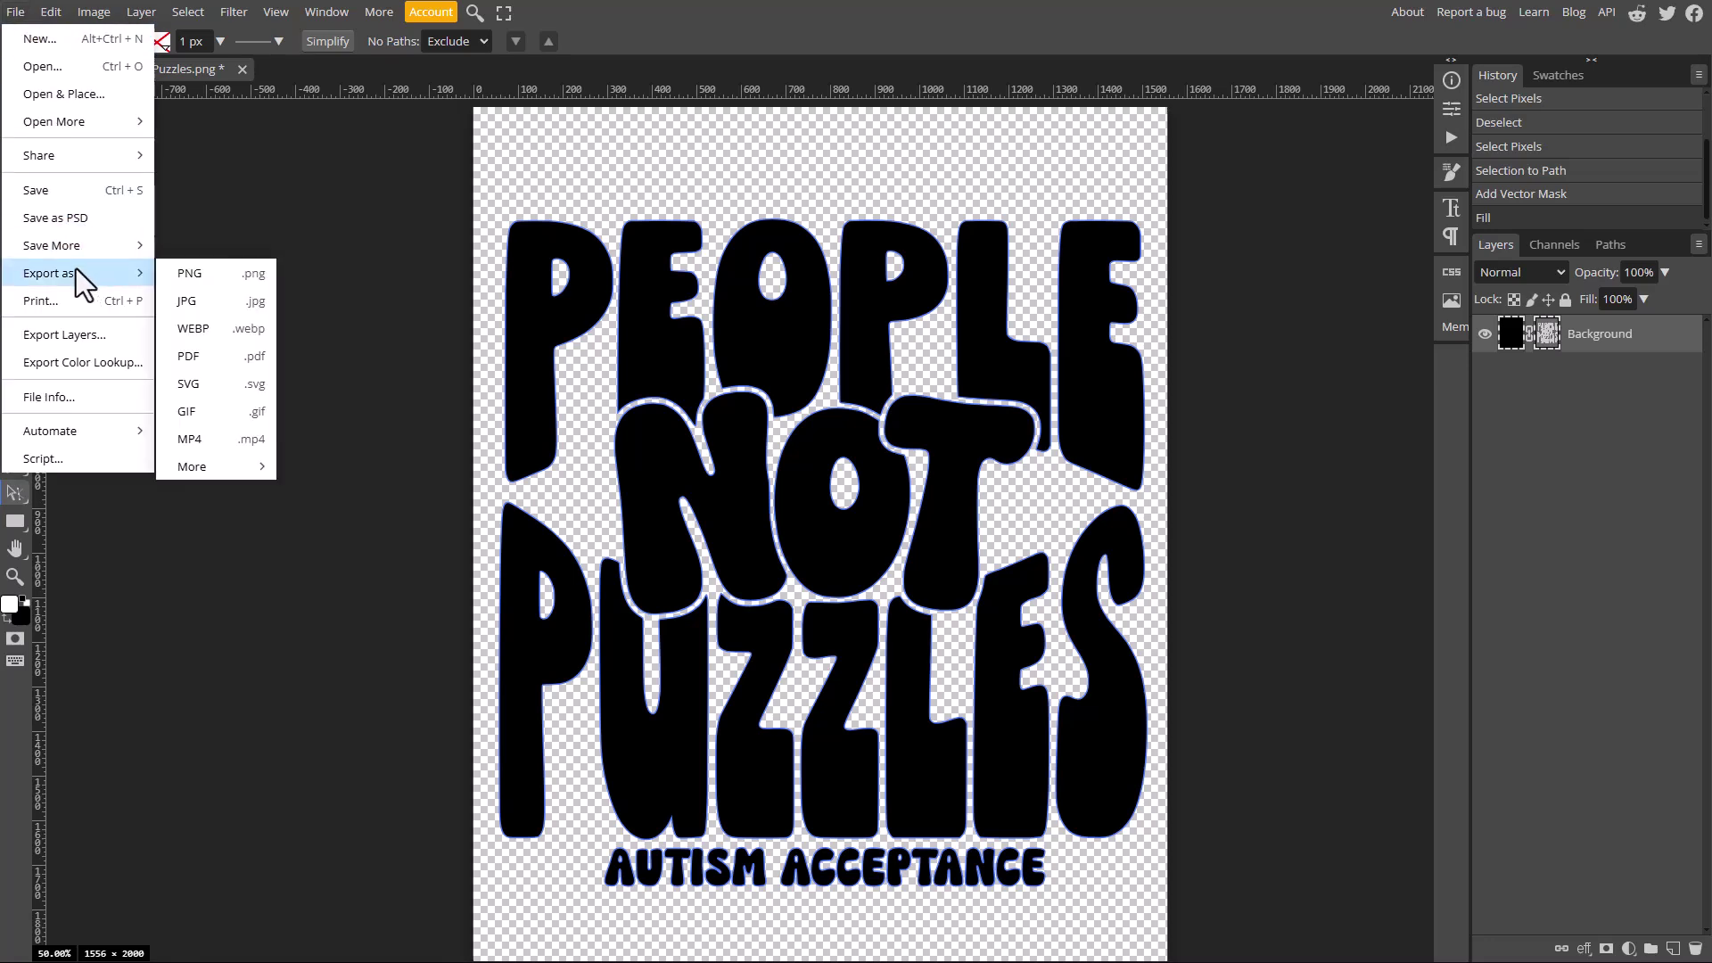
{"action": "left_click", "coordinate": [196, 361]}
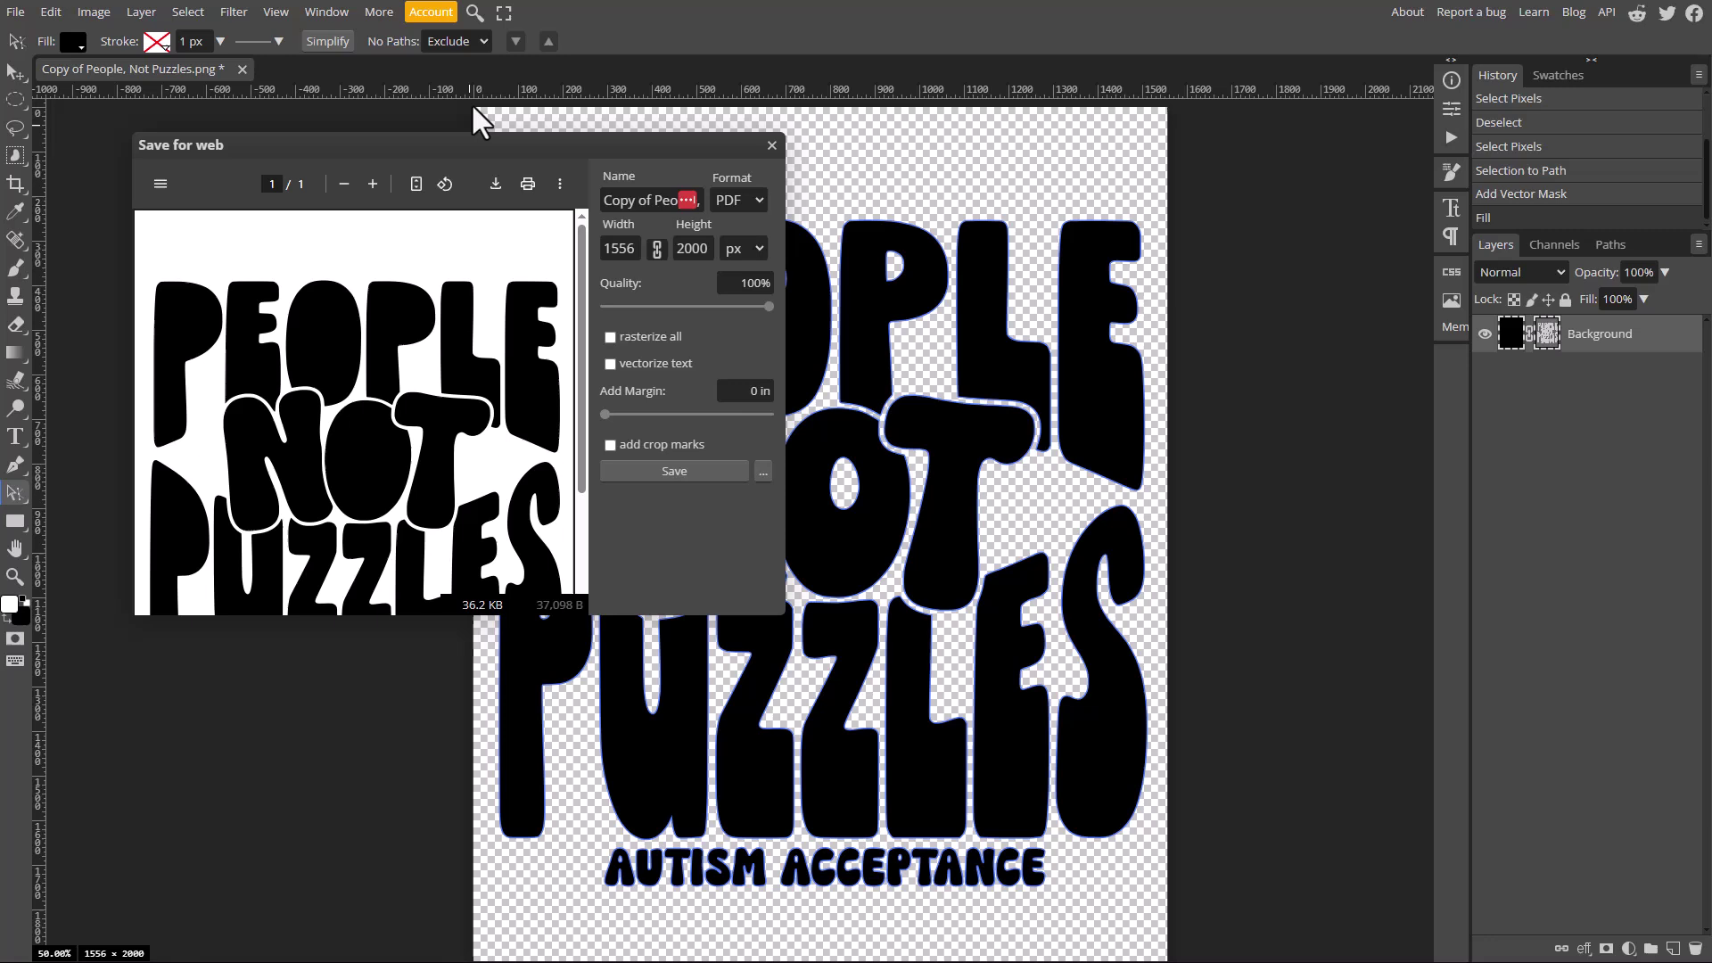
{"action": "left_click", "coordinate": [772, 146]}
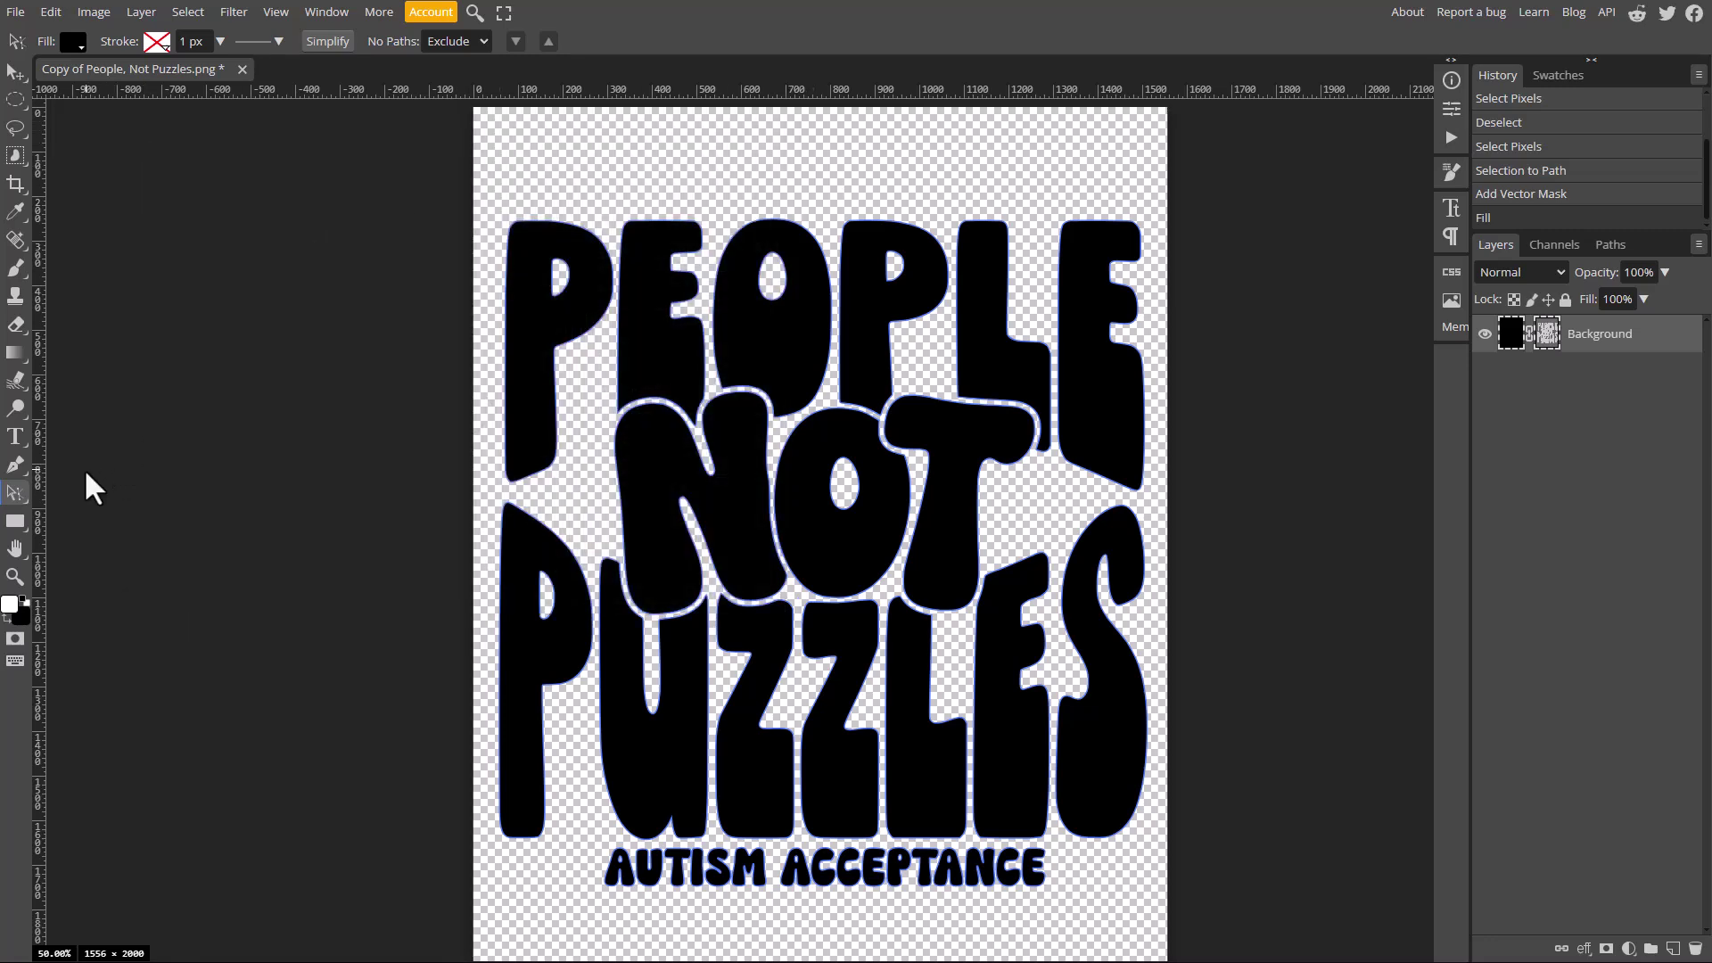
- Marquee-select every letter path with Path Select and merge them into one combined path
{"action": "right_click", "coordinate": [16, 498]}
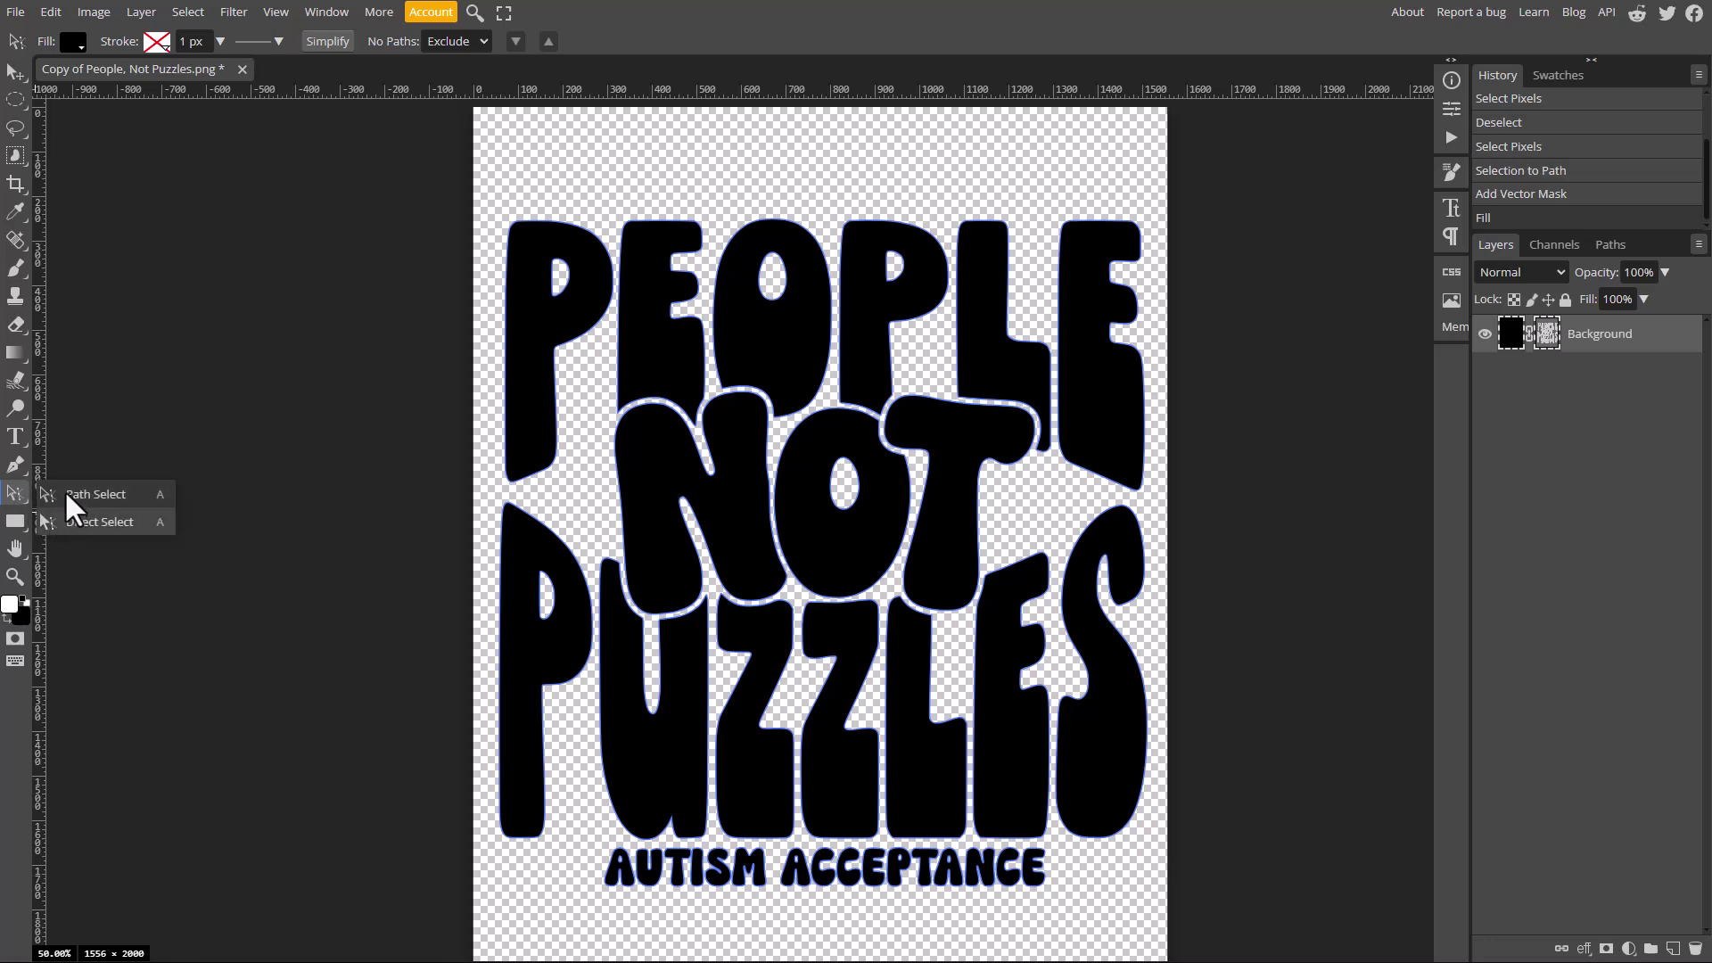
{"action": "left_click", "coordinate": [66, 492]}
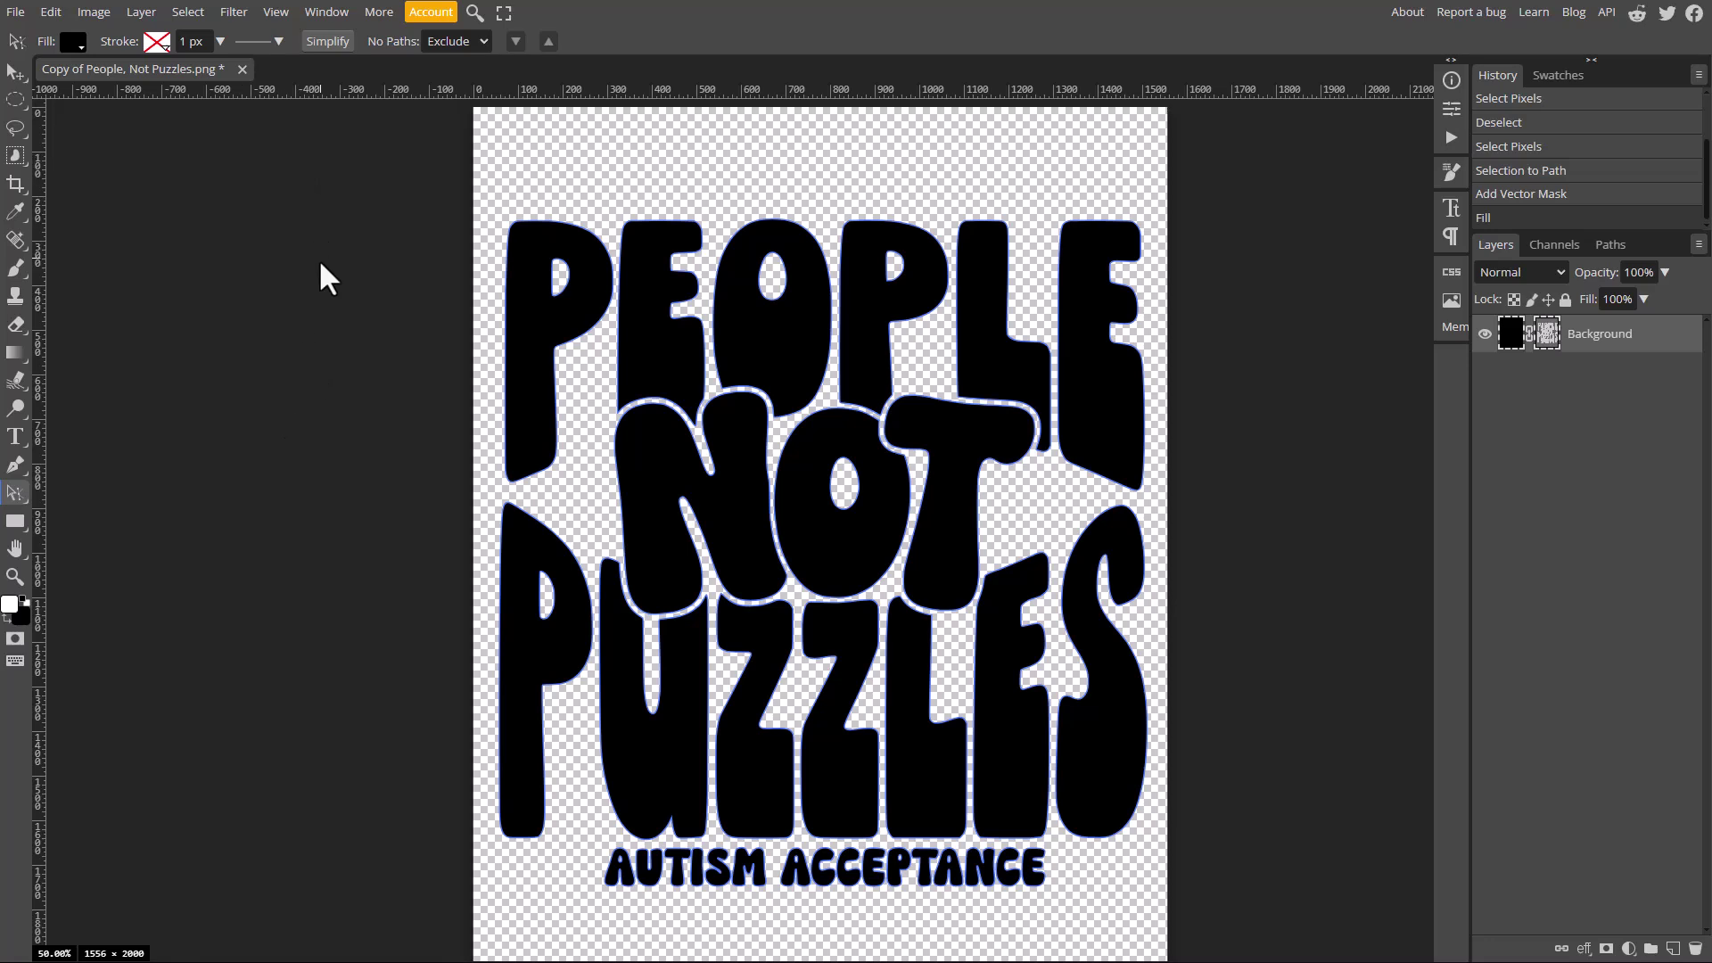
{"action": "left_click_drag", "start_coordinate": [324, 171], "coordinate": [1244, 936]}
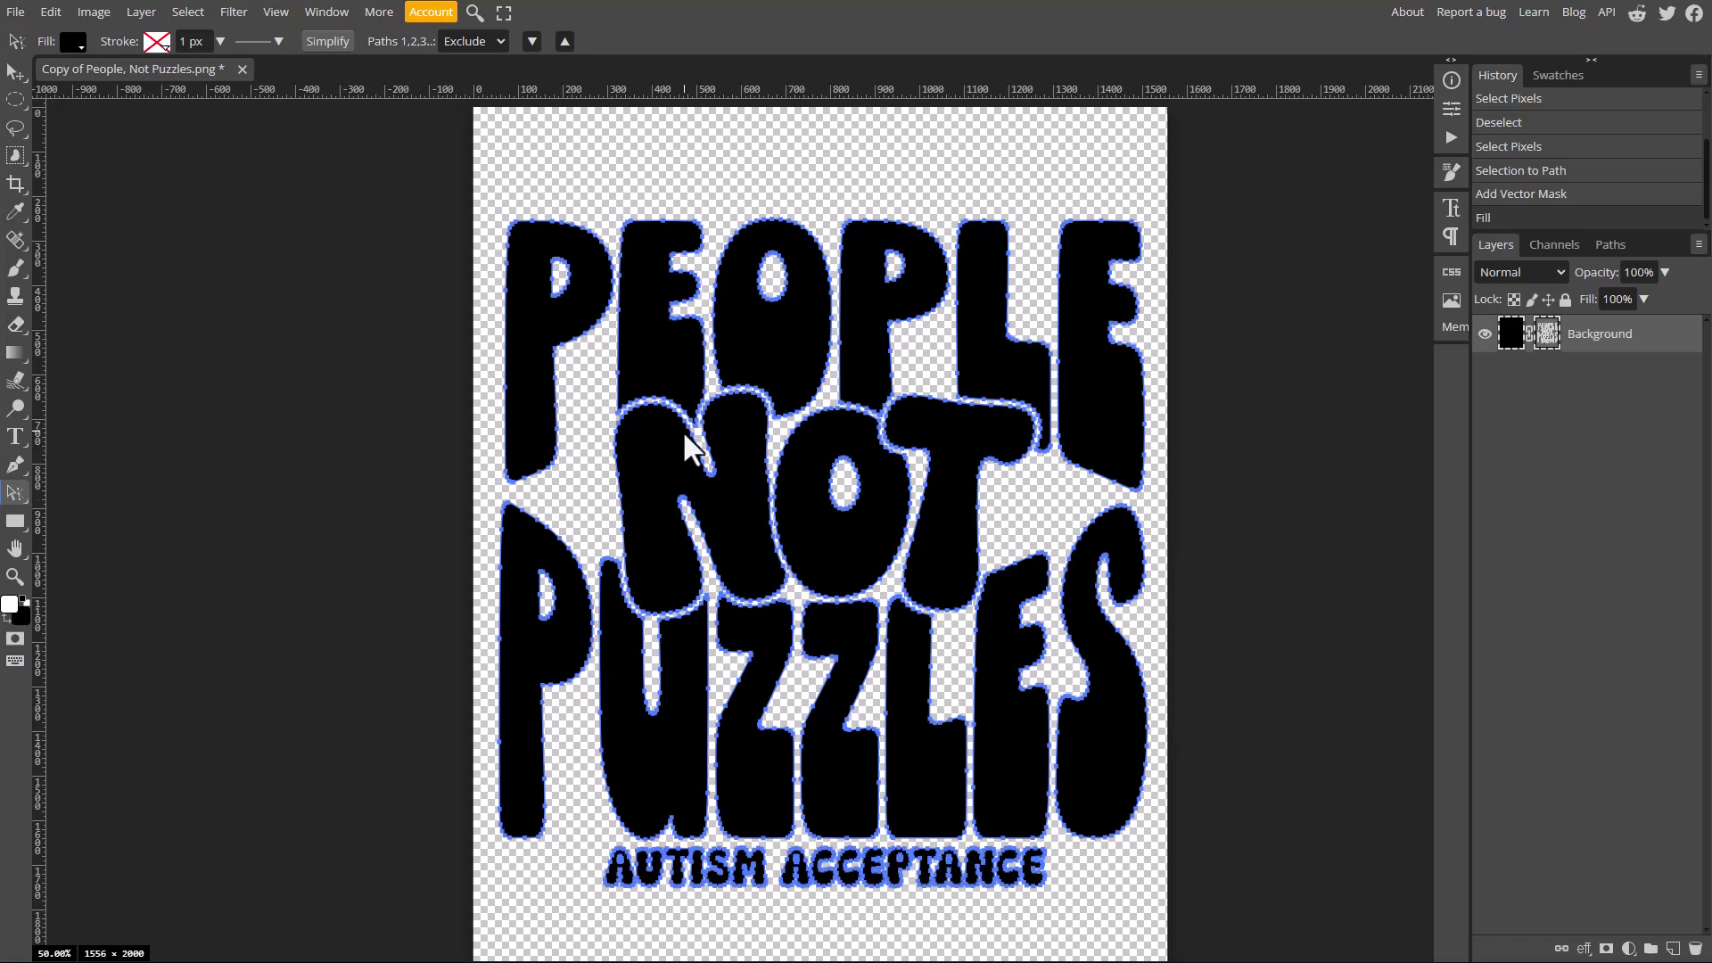
{"action": "left_click", "coordinate": [500, 41]}
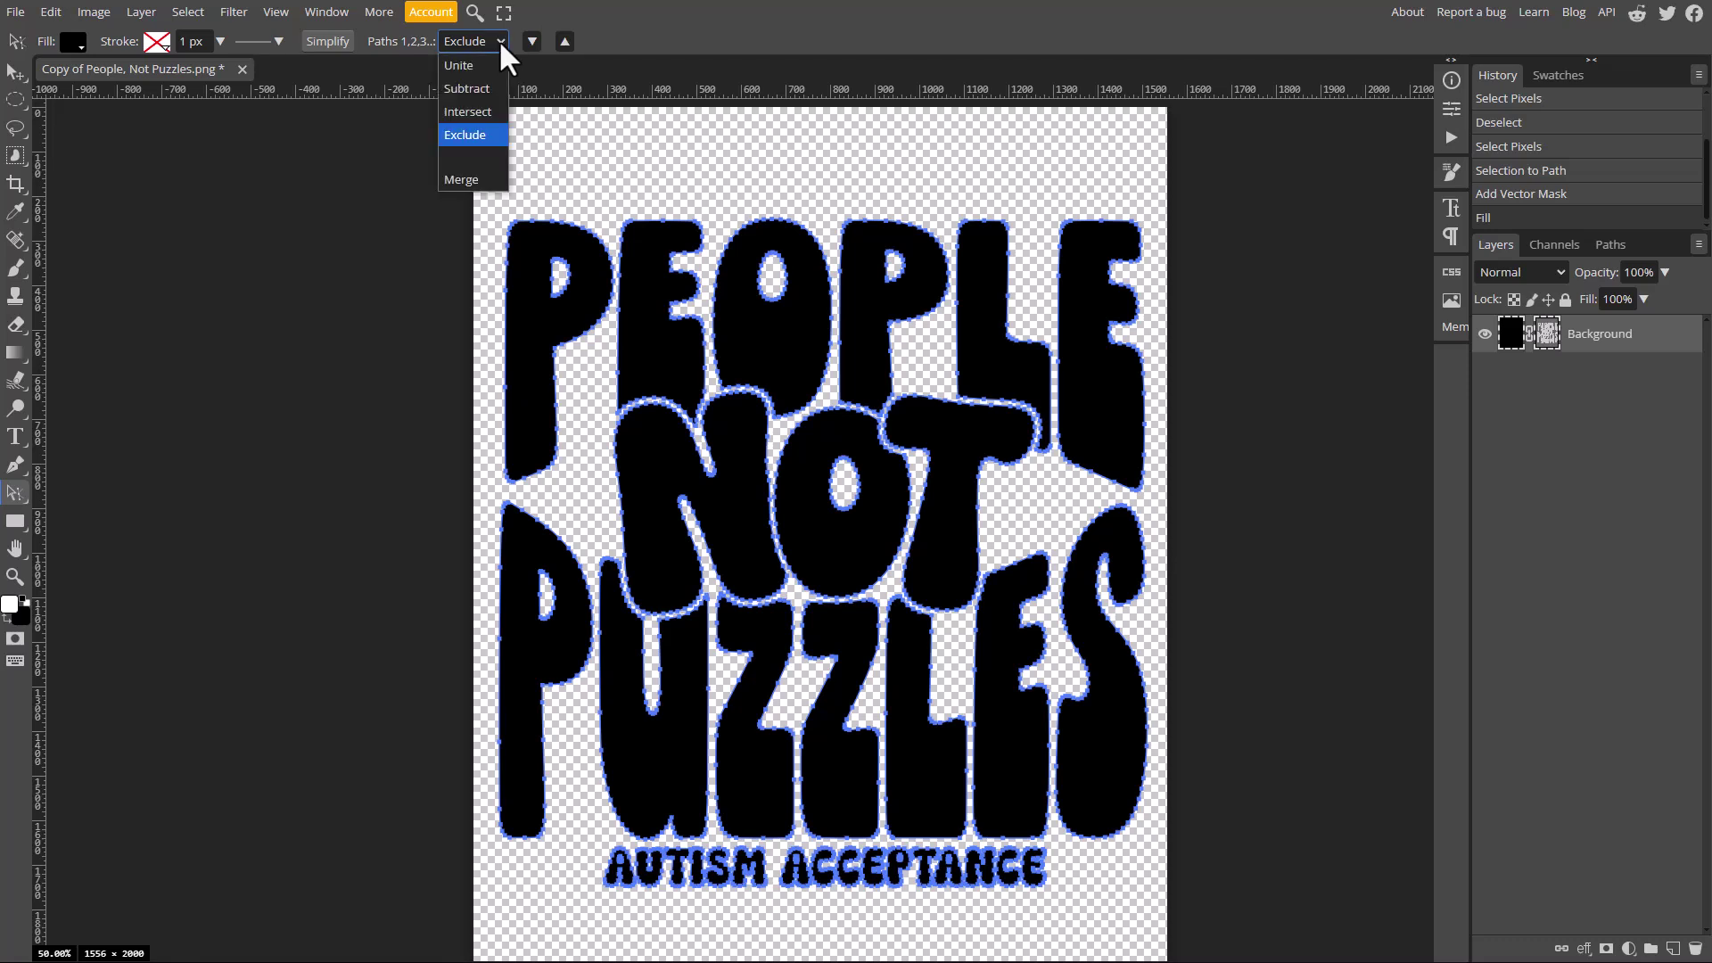
{"action": "left_click", "coordinate": [462, 183]}
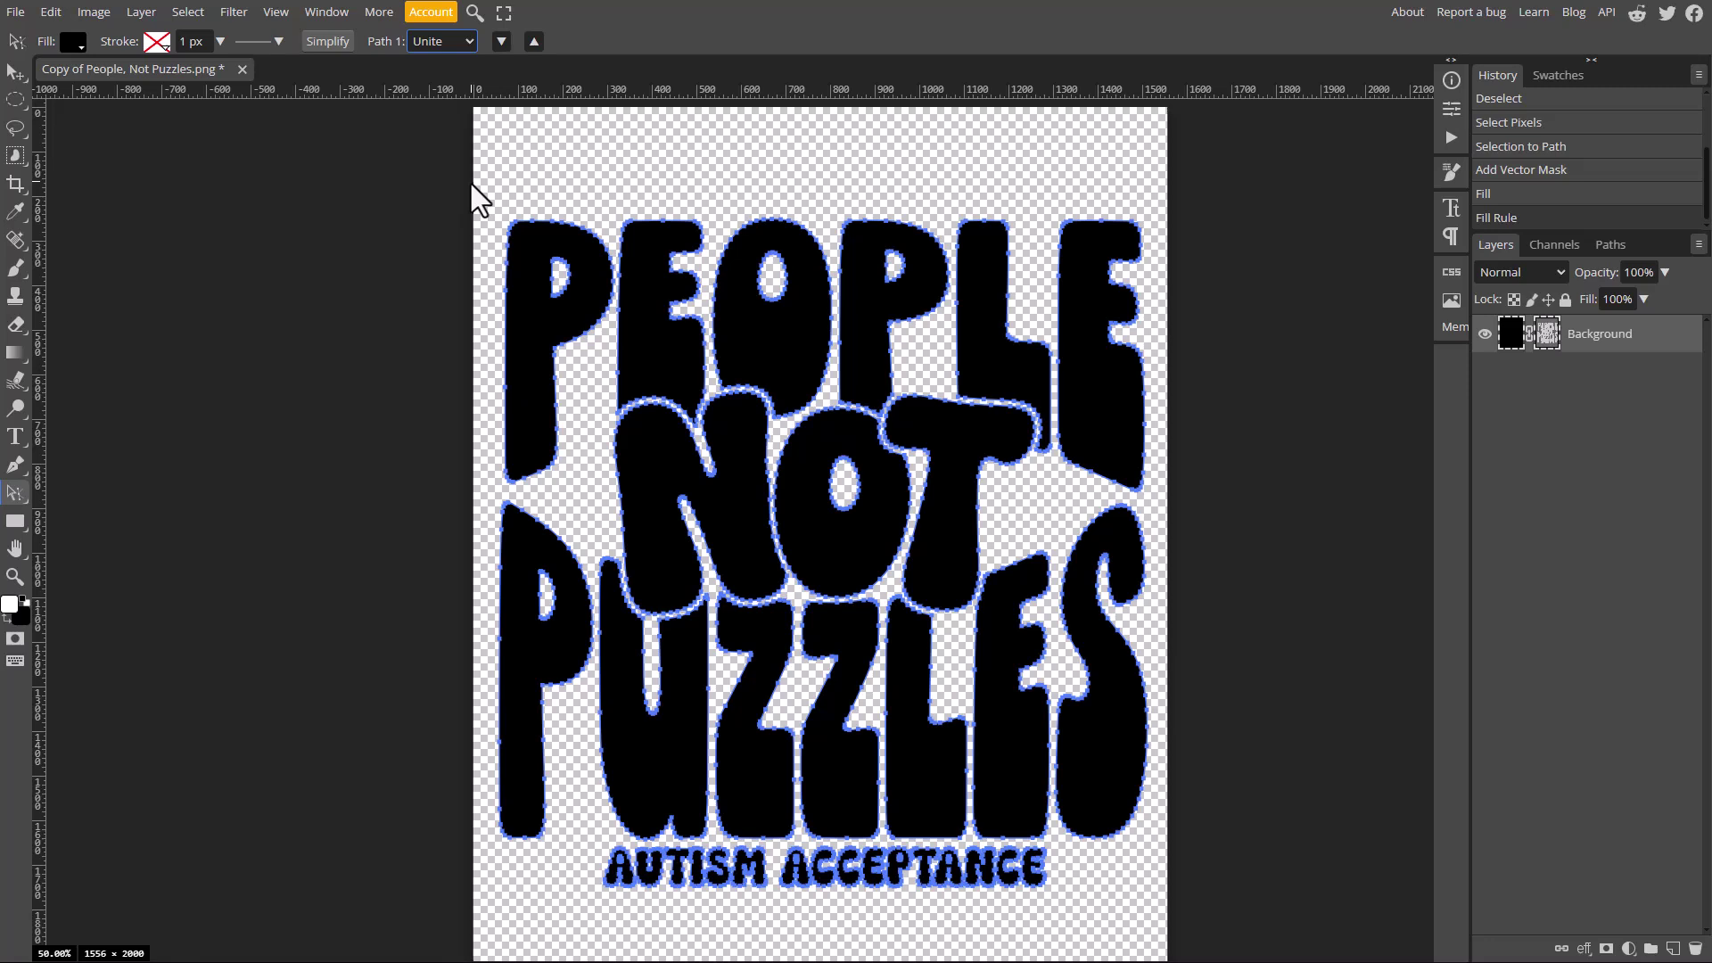
- Export the black single-path lettering as the PDF 'Copy of People, Not Puzzles (1)'
{"action": "left_click", "coordinate": [26, 12]}
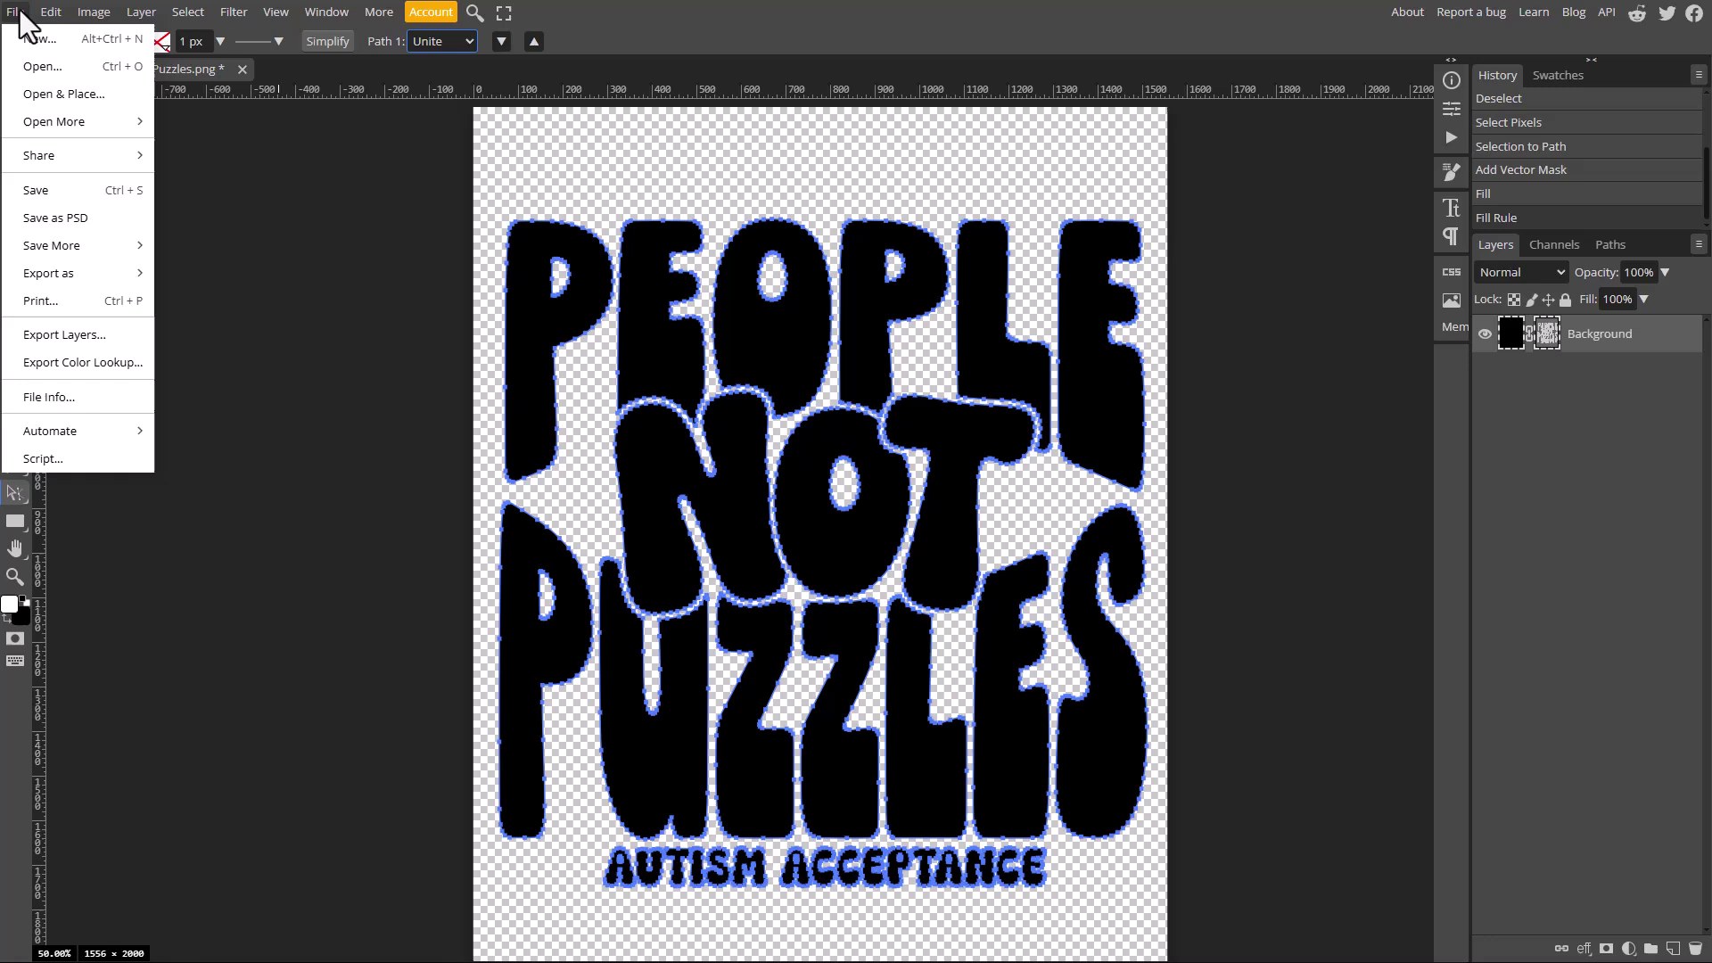
{"action": "mouse_move", "coordinate": [94, 271]}
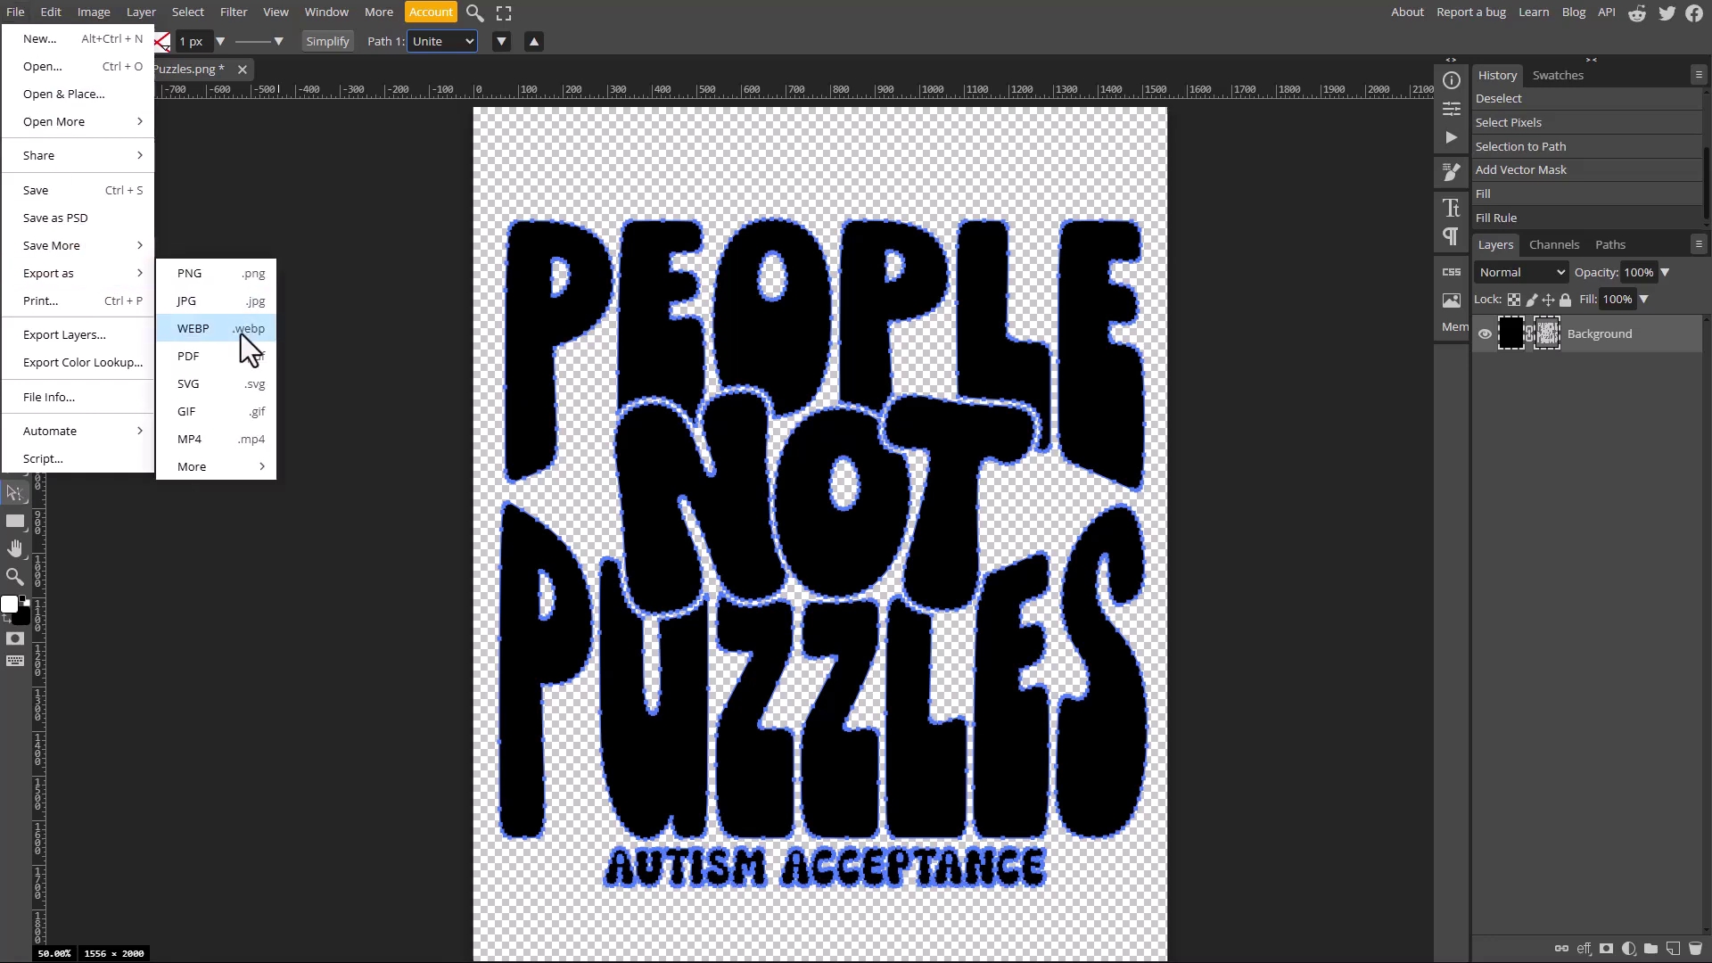
{"action": "left_click", "coordinate": [230, 357]}
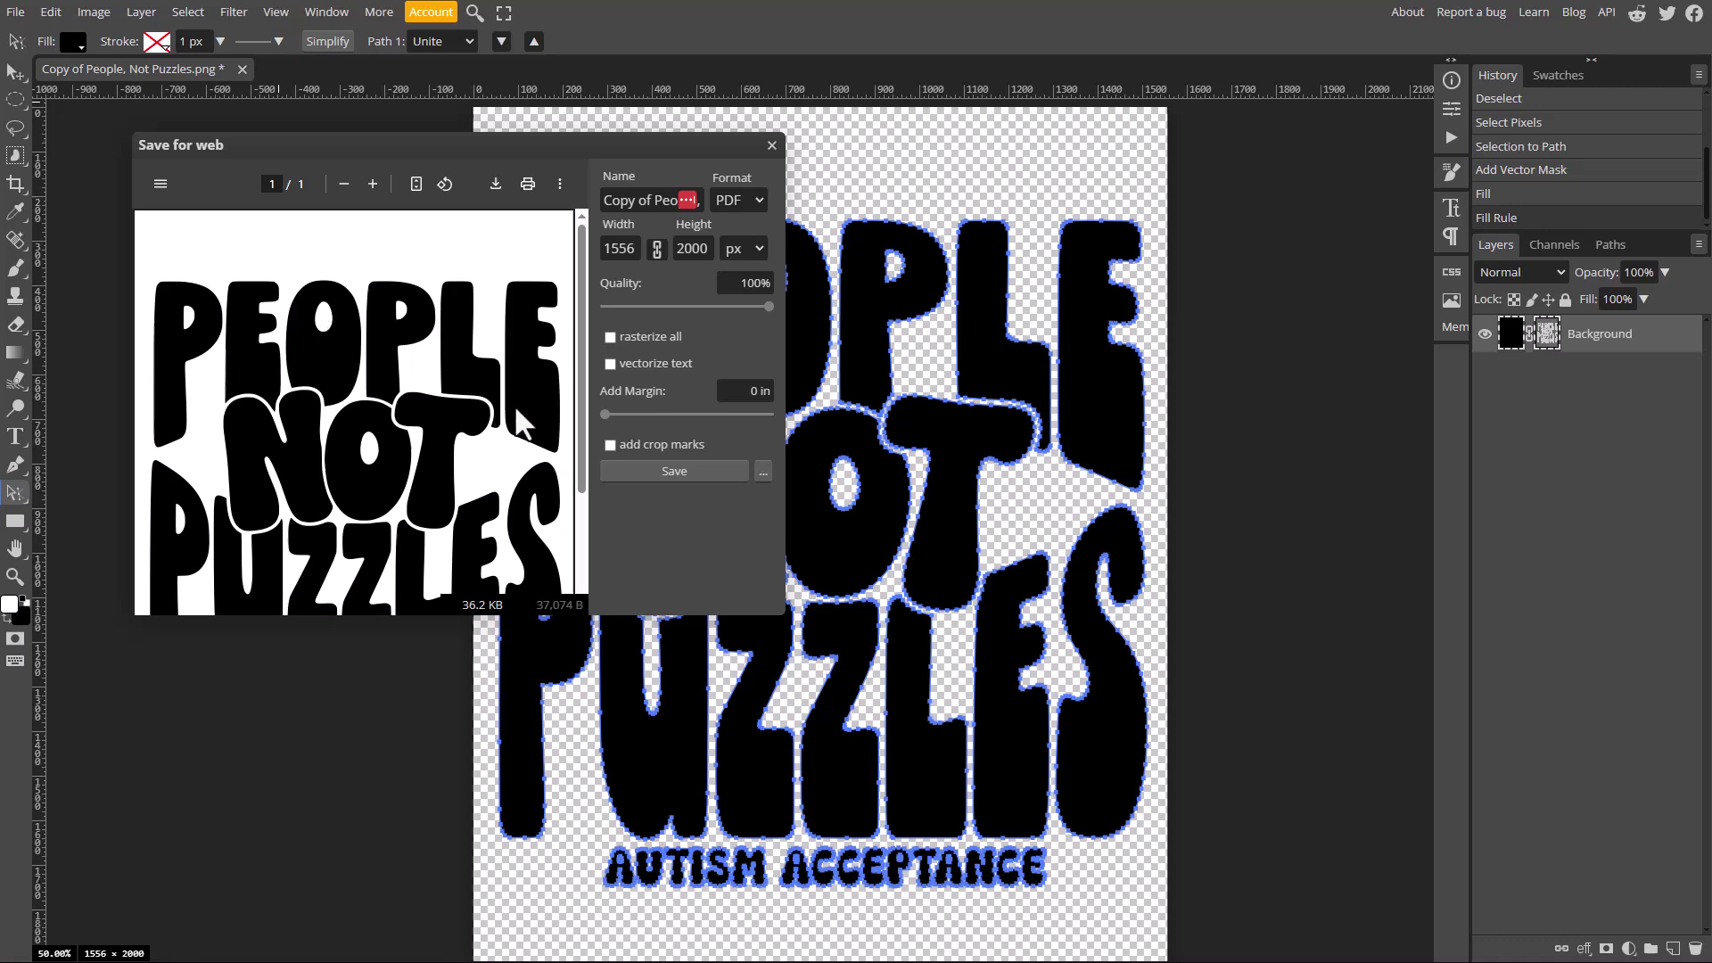
{"action": "left_click", "coordinate": [686, 471]}
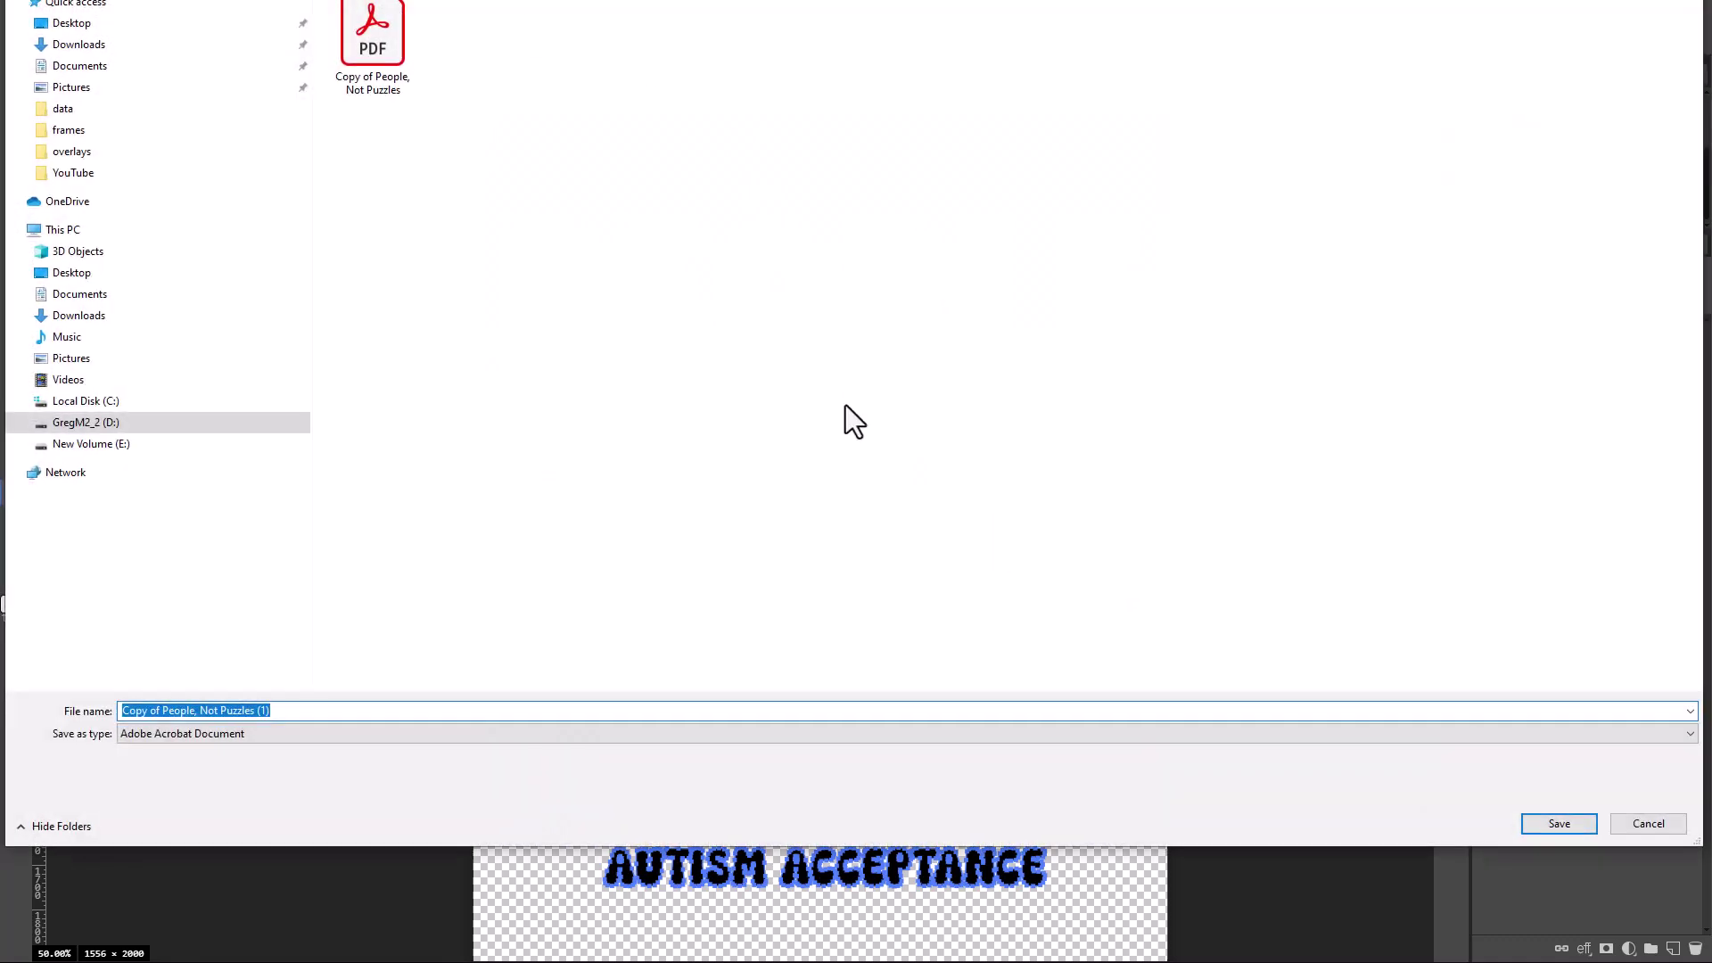
{"action": "left_click", "coordinate": [1560, 824]}
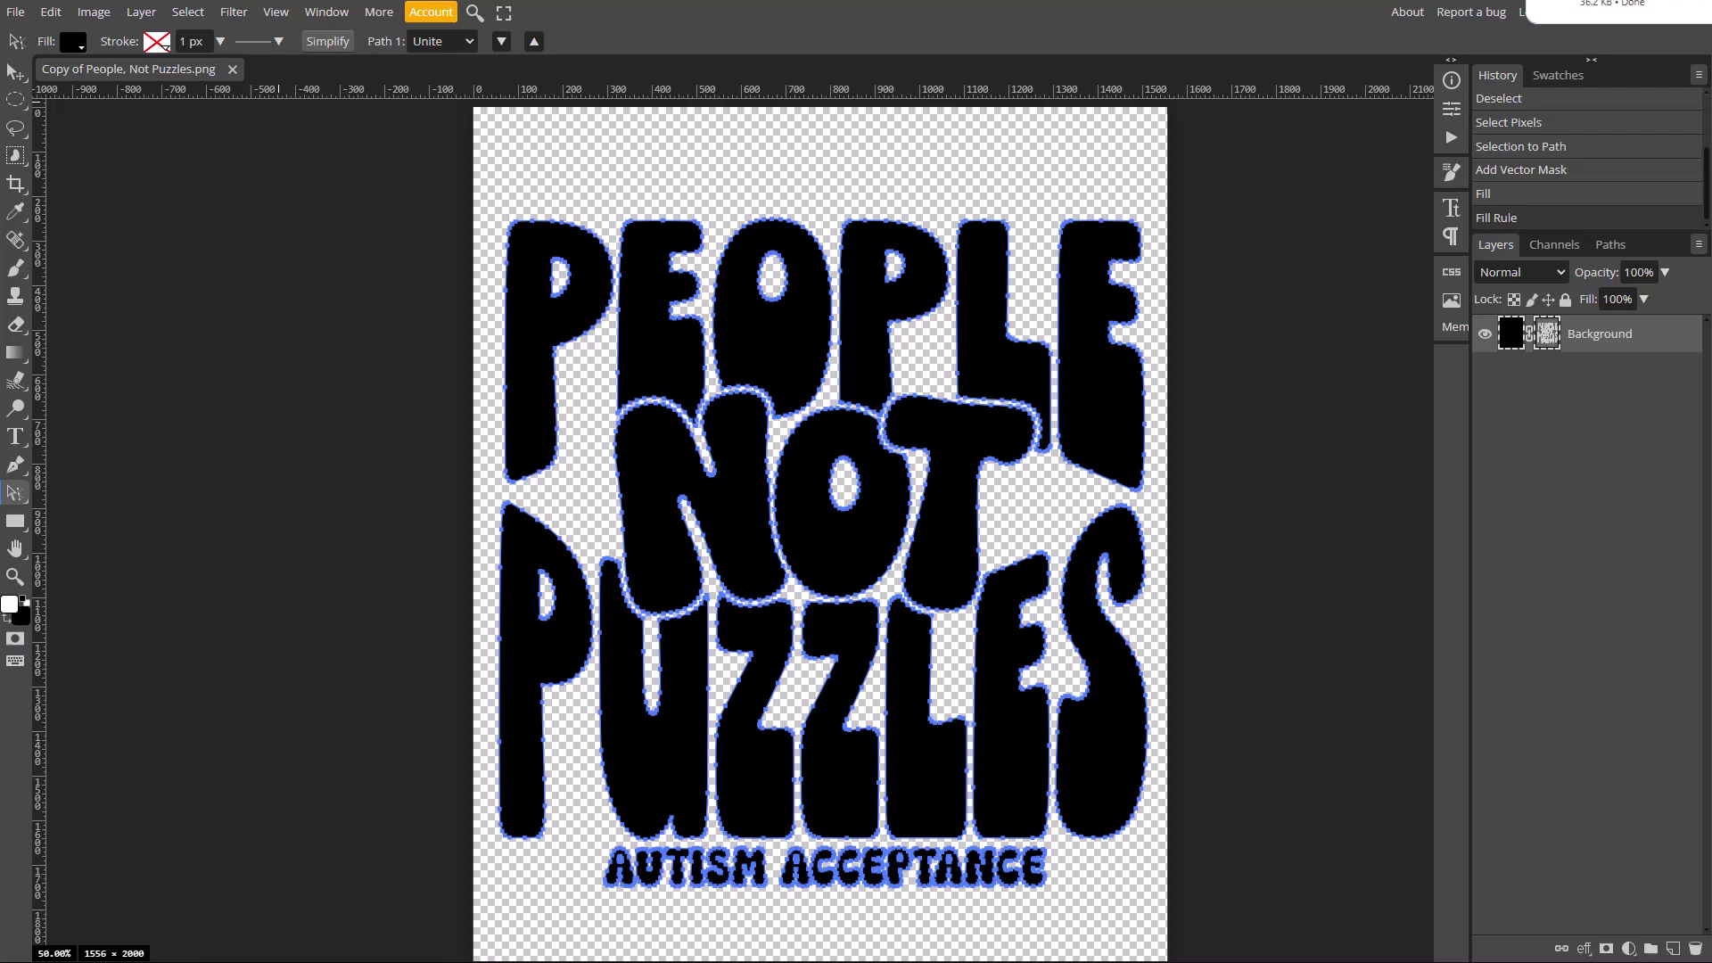
- Open Canva in a new tab and import 'Copy of People, Not Puzzles (1).pdf' as a new design
{"action": "key", "text": "ctrl+t"}
{"action": "type", "text": "can"}
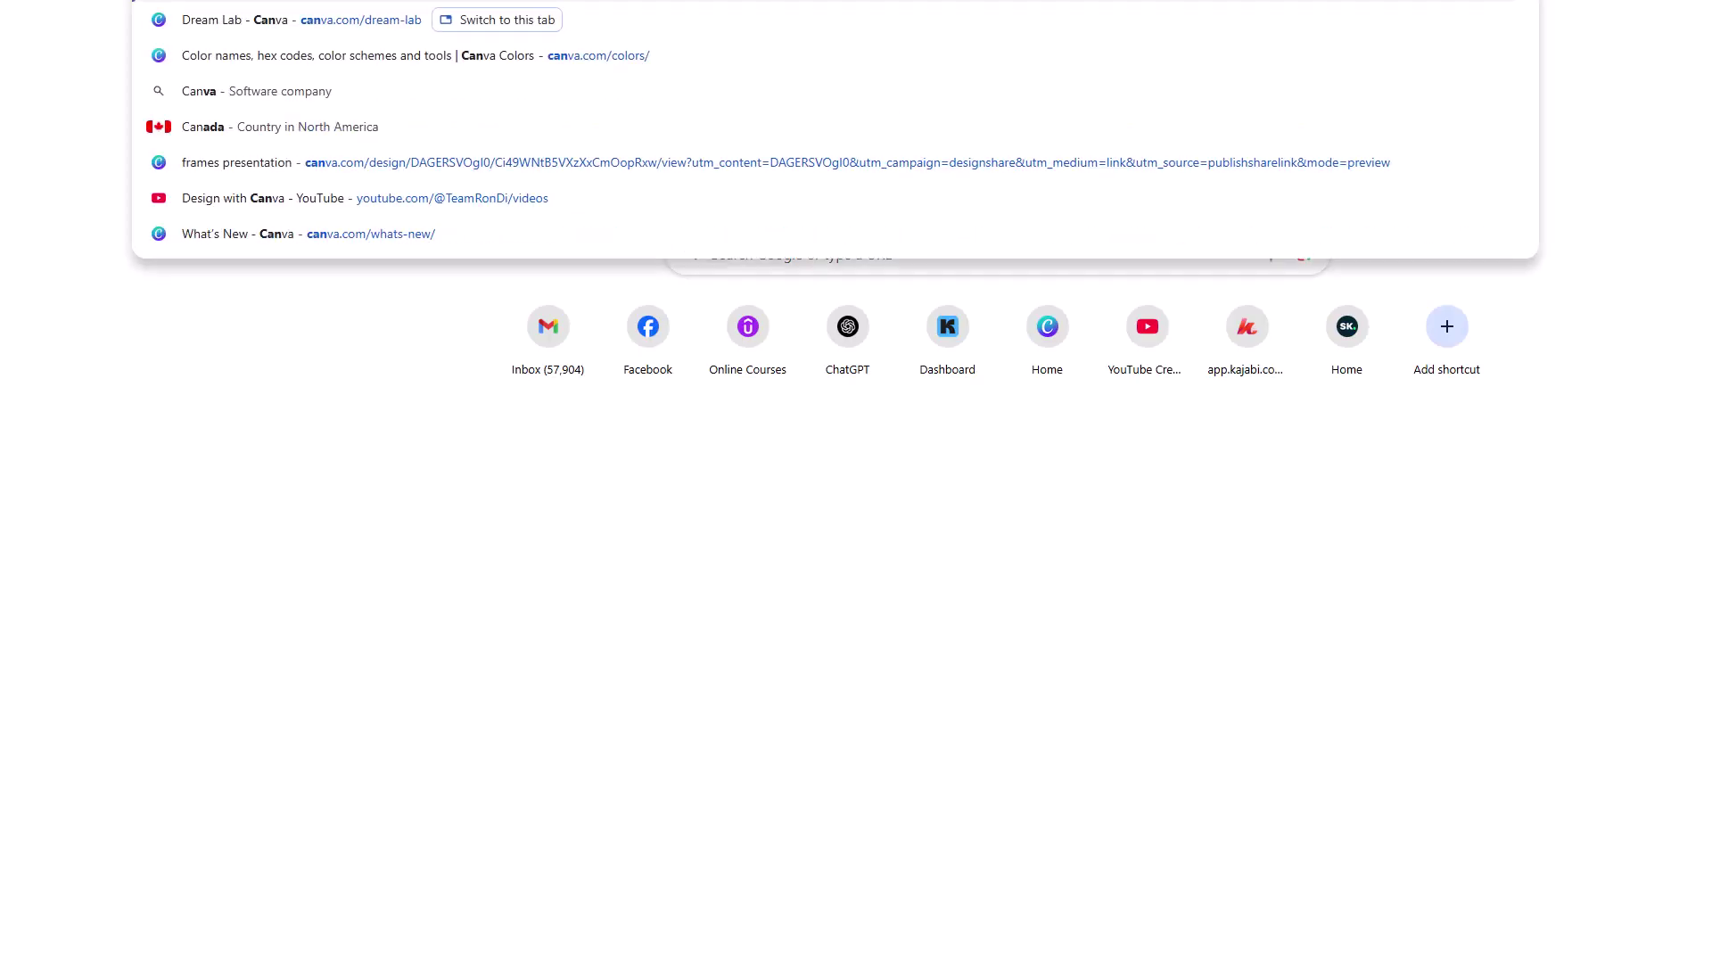
{"action": "key", "text": "Return"}
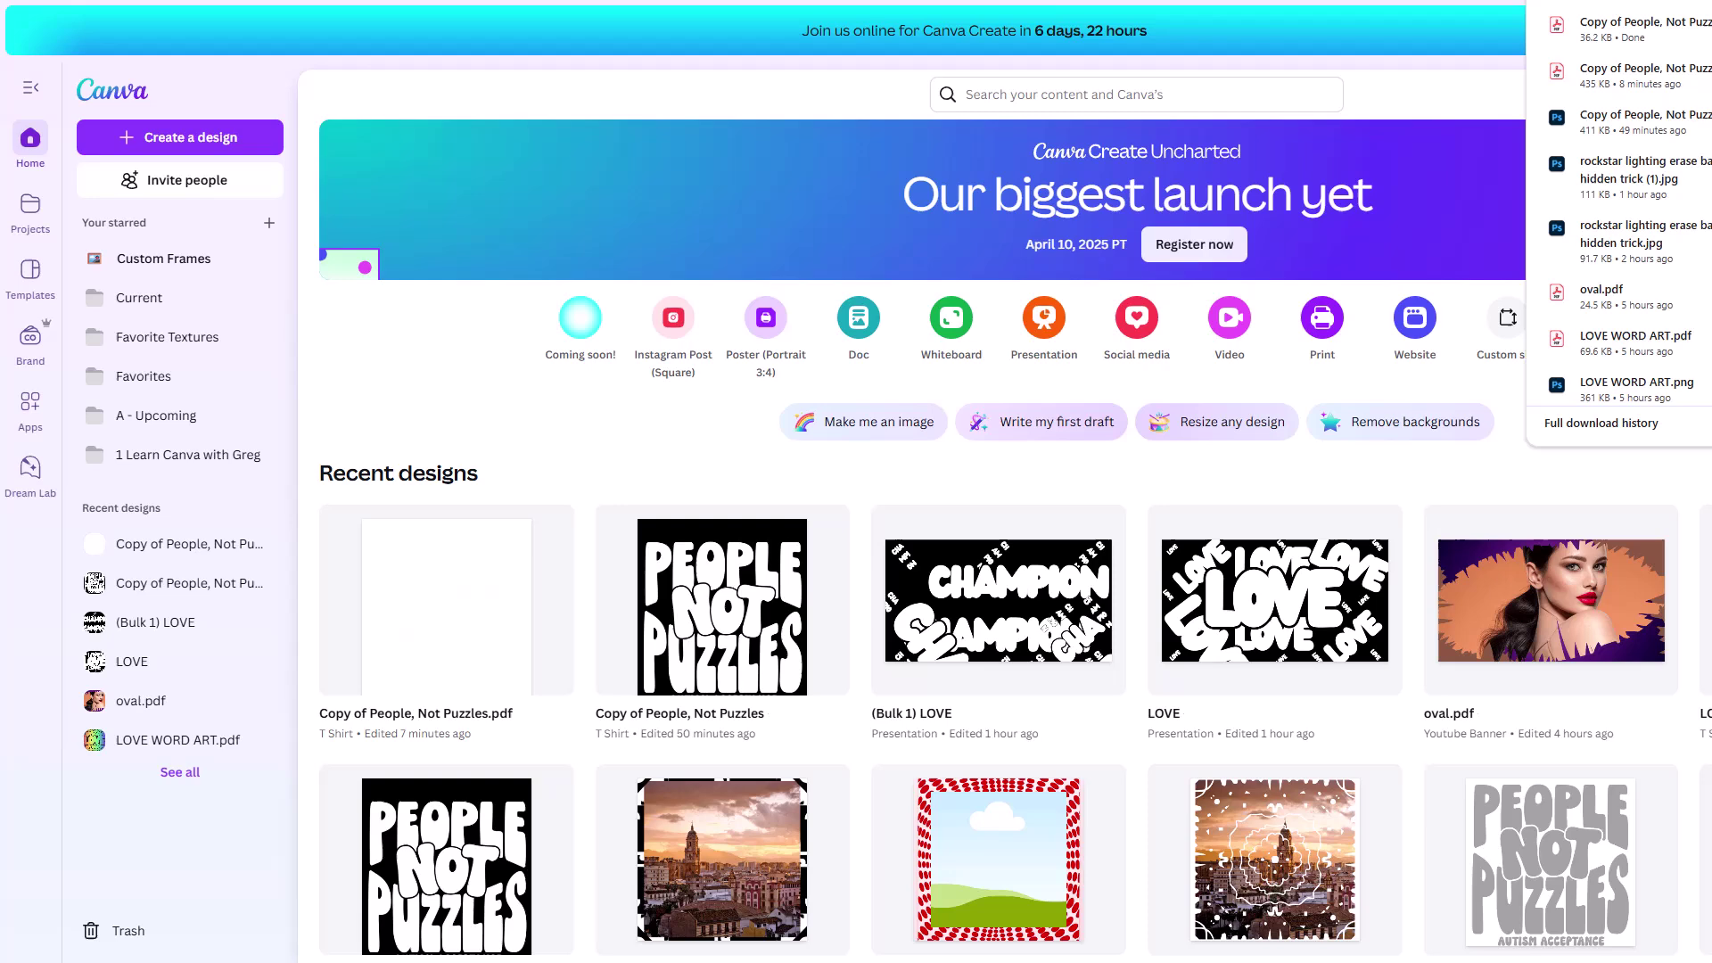
{"action": "left_click_drag", "start_coordinate": [1623, 35], "coordinate": [660, 384]}
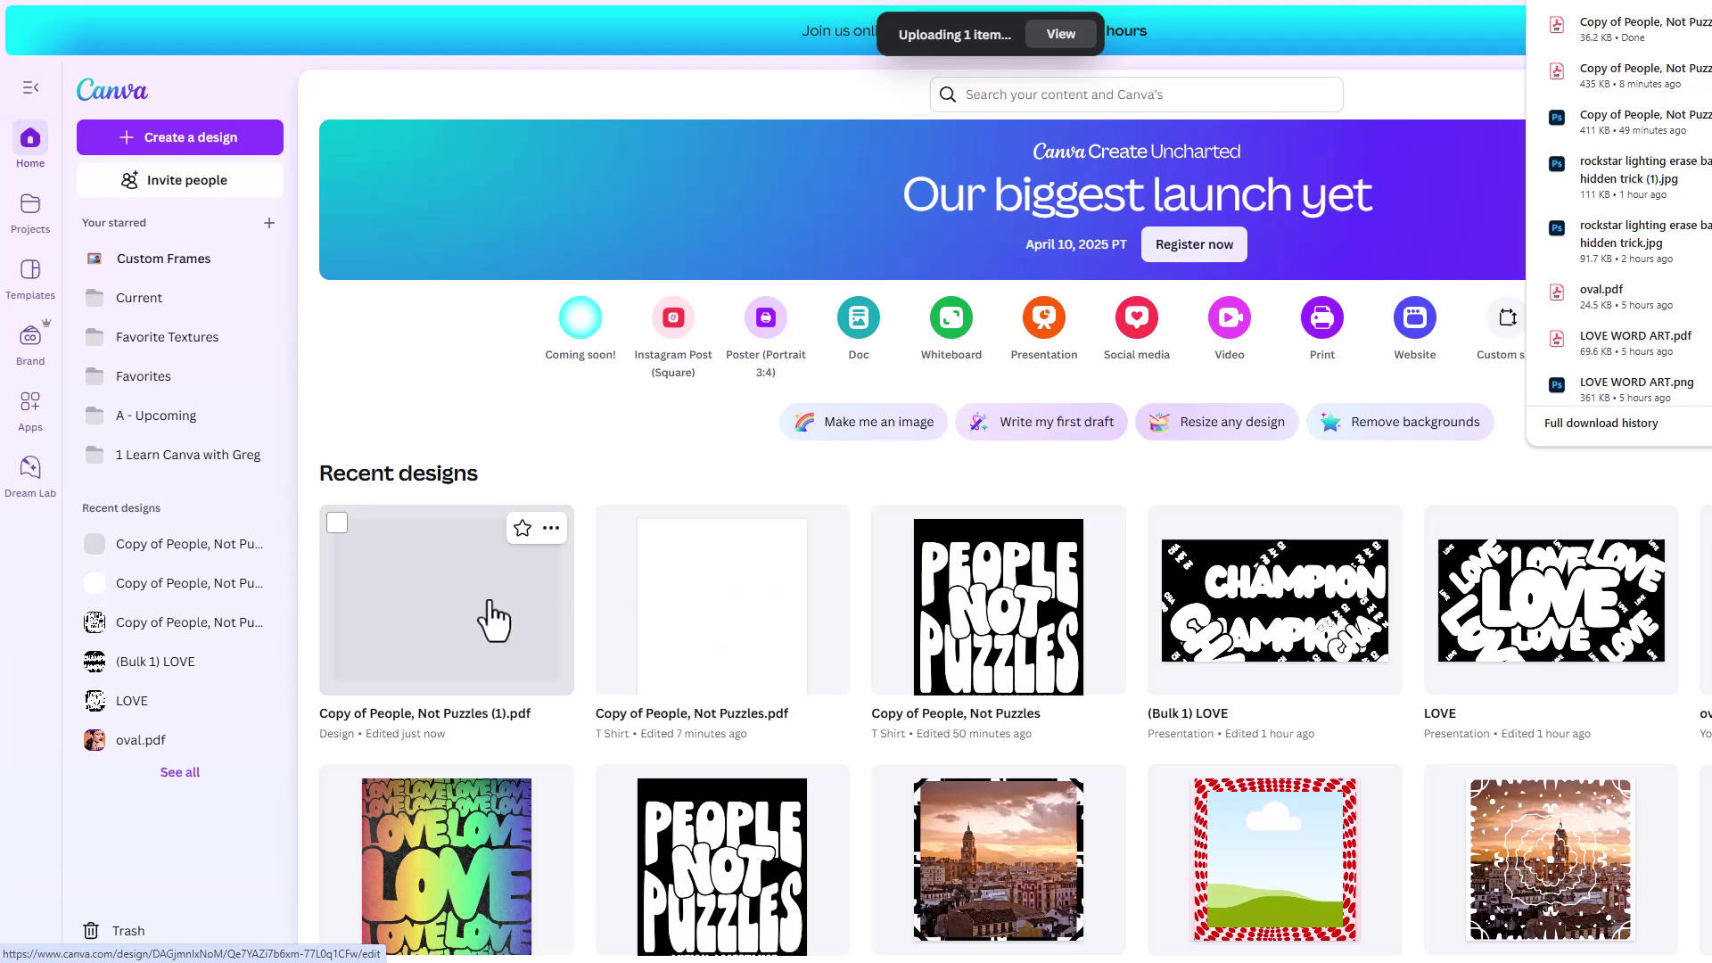
{"action": "left_click", "coordinate": [490, 595]}
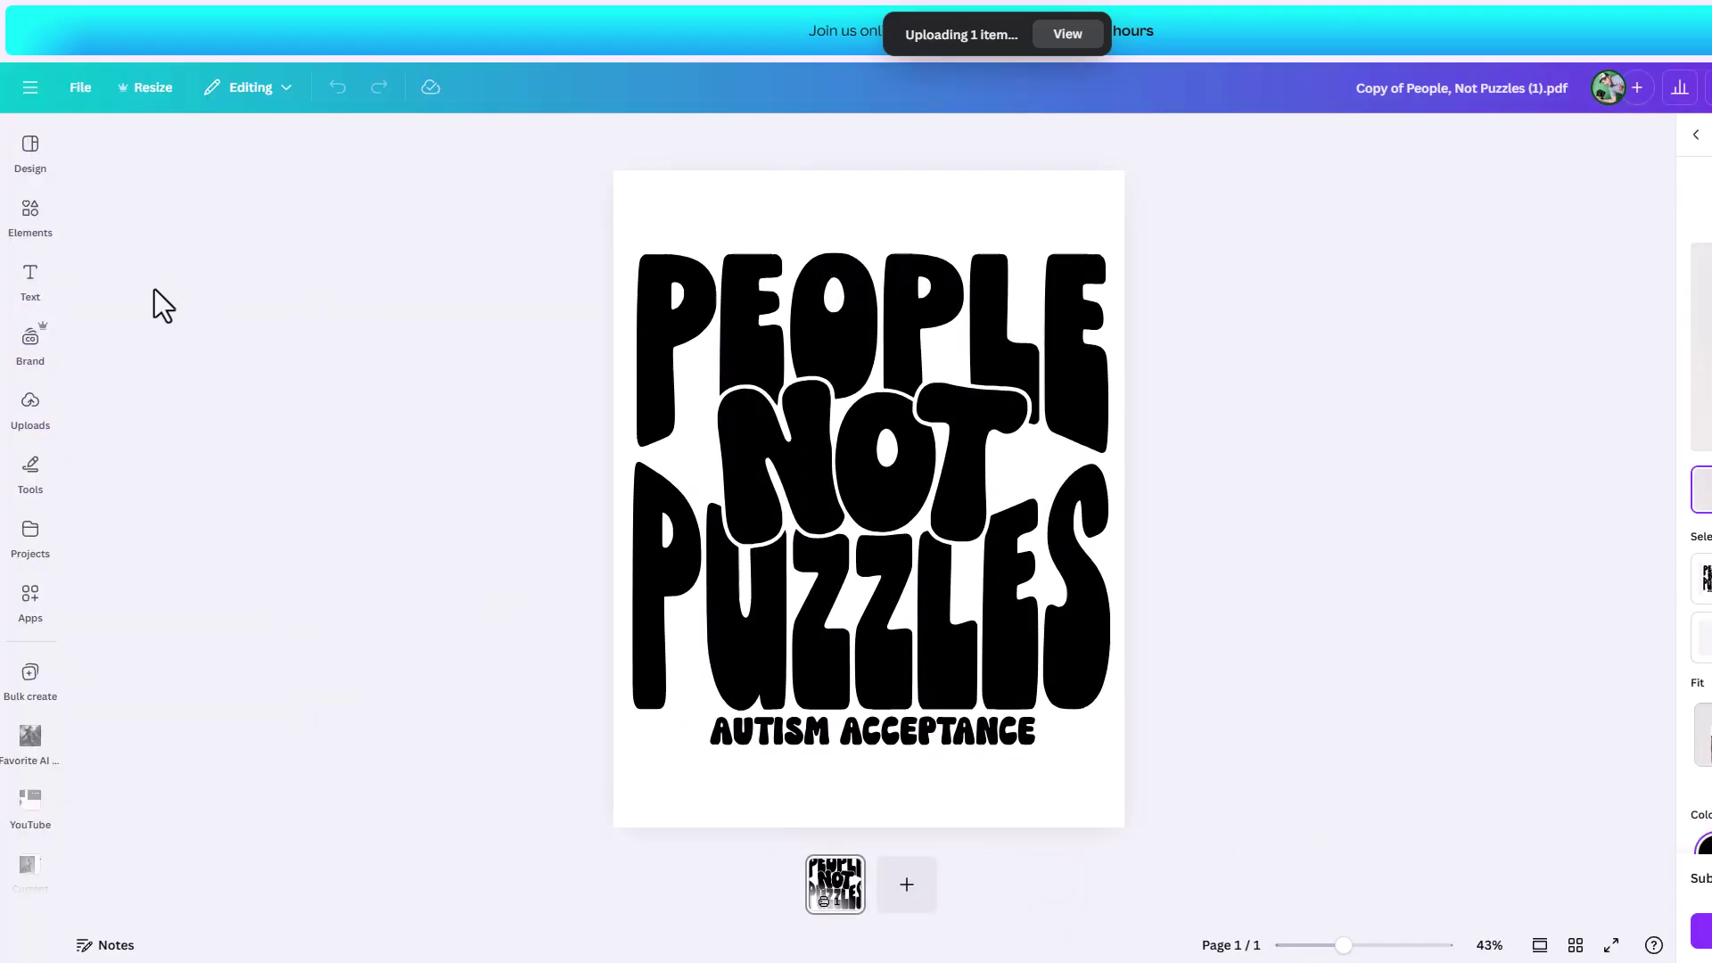
- Search Elements for 'colorful' photos and drop the rainbow photo into the People Not Puzzles frame
{"action": "left_click", "coordinate": [32, 230]}
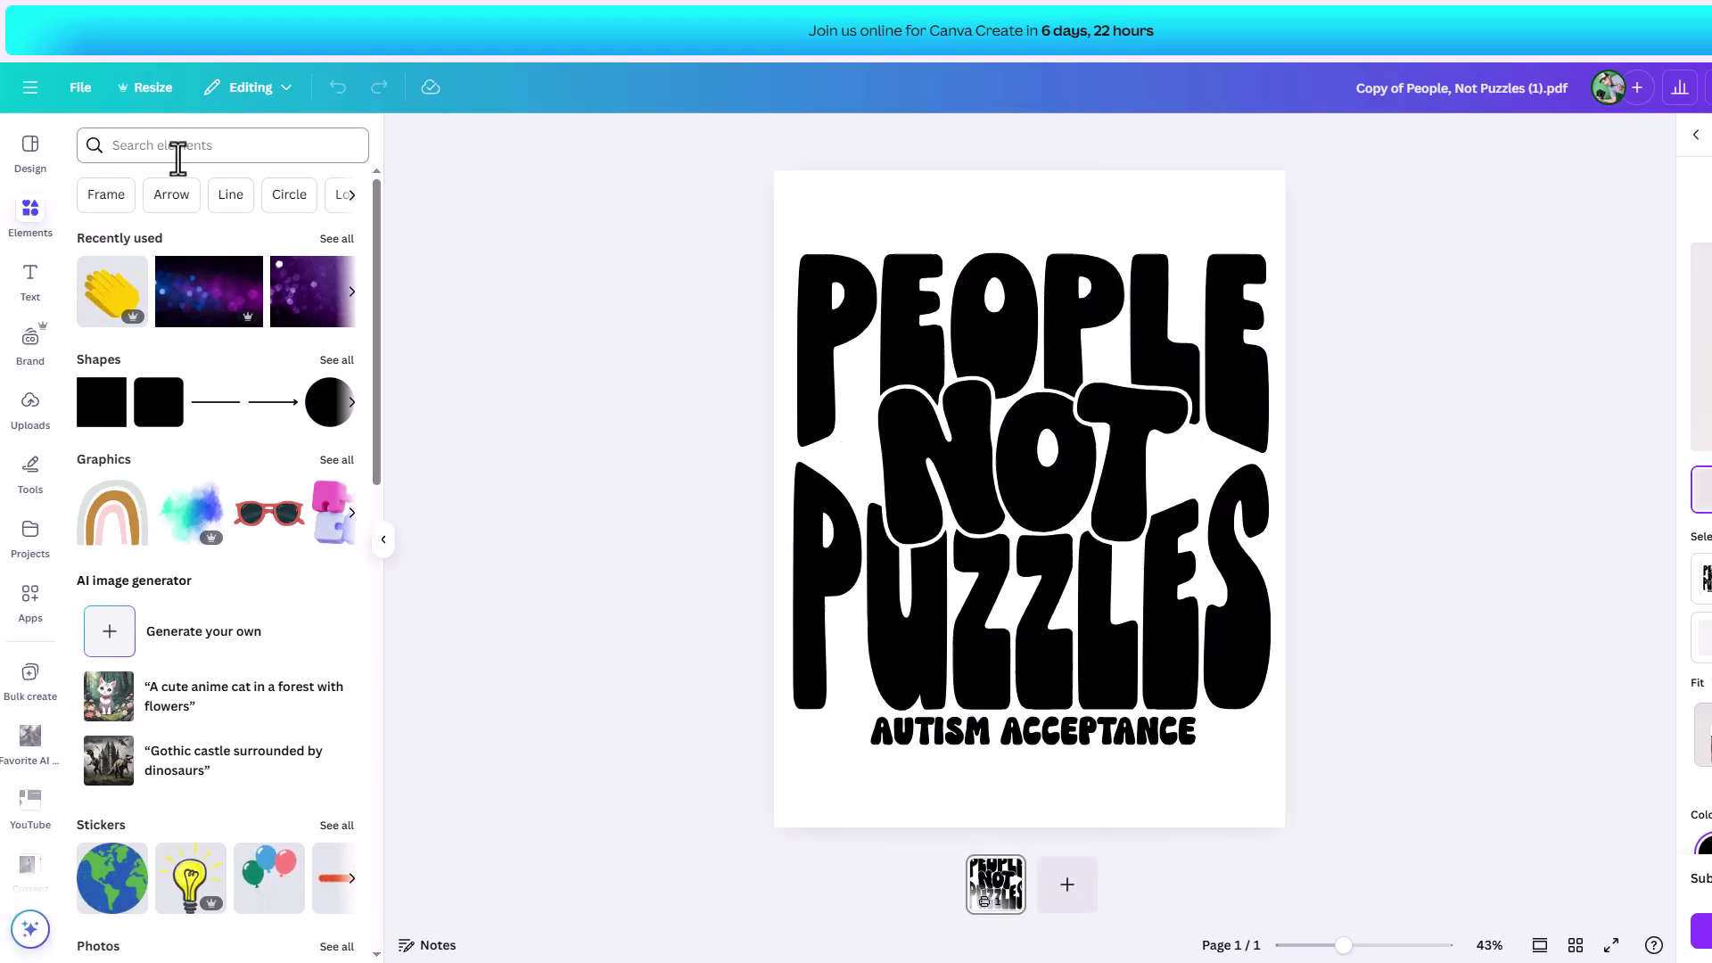
{"action": "left_click", "coordinate": [178, 152]}
{"action": "type", "text": "colorg"}
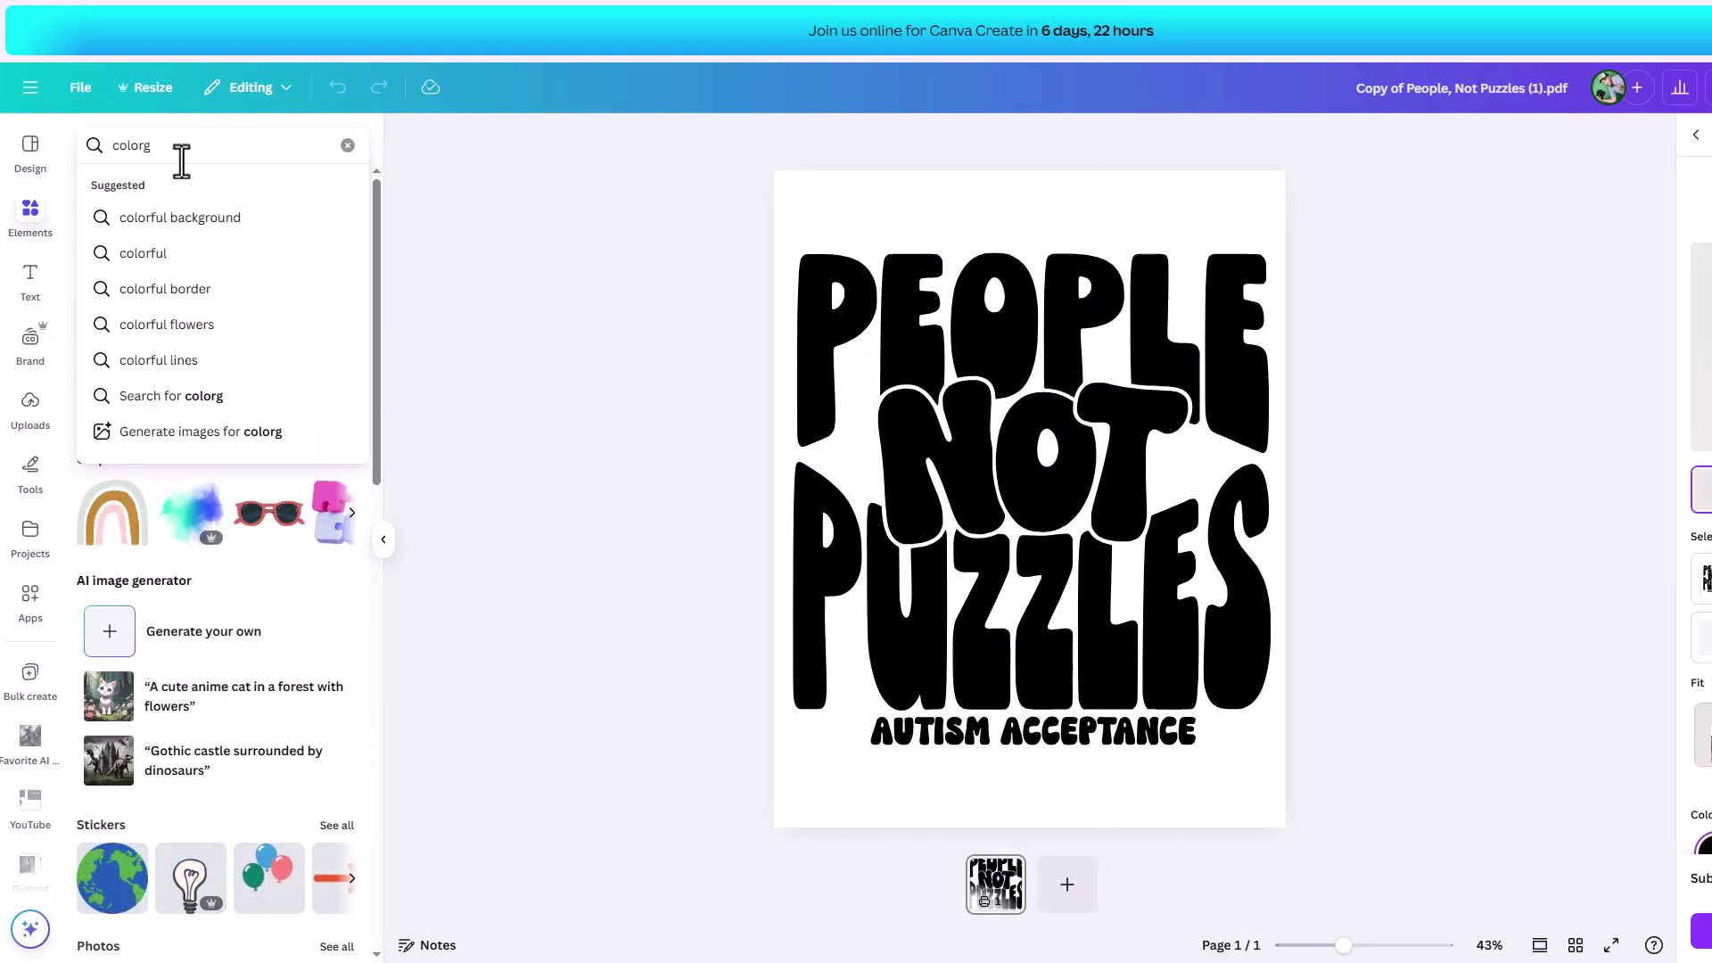
{"action": "key", "text": "BackSpace"}
{"action": "type", "text": "ful"}
{"action": "key", "text": "Return"}
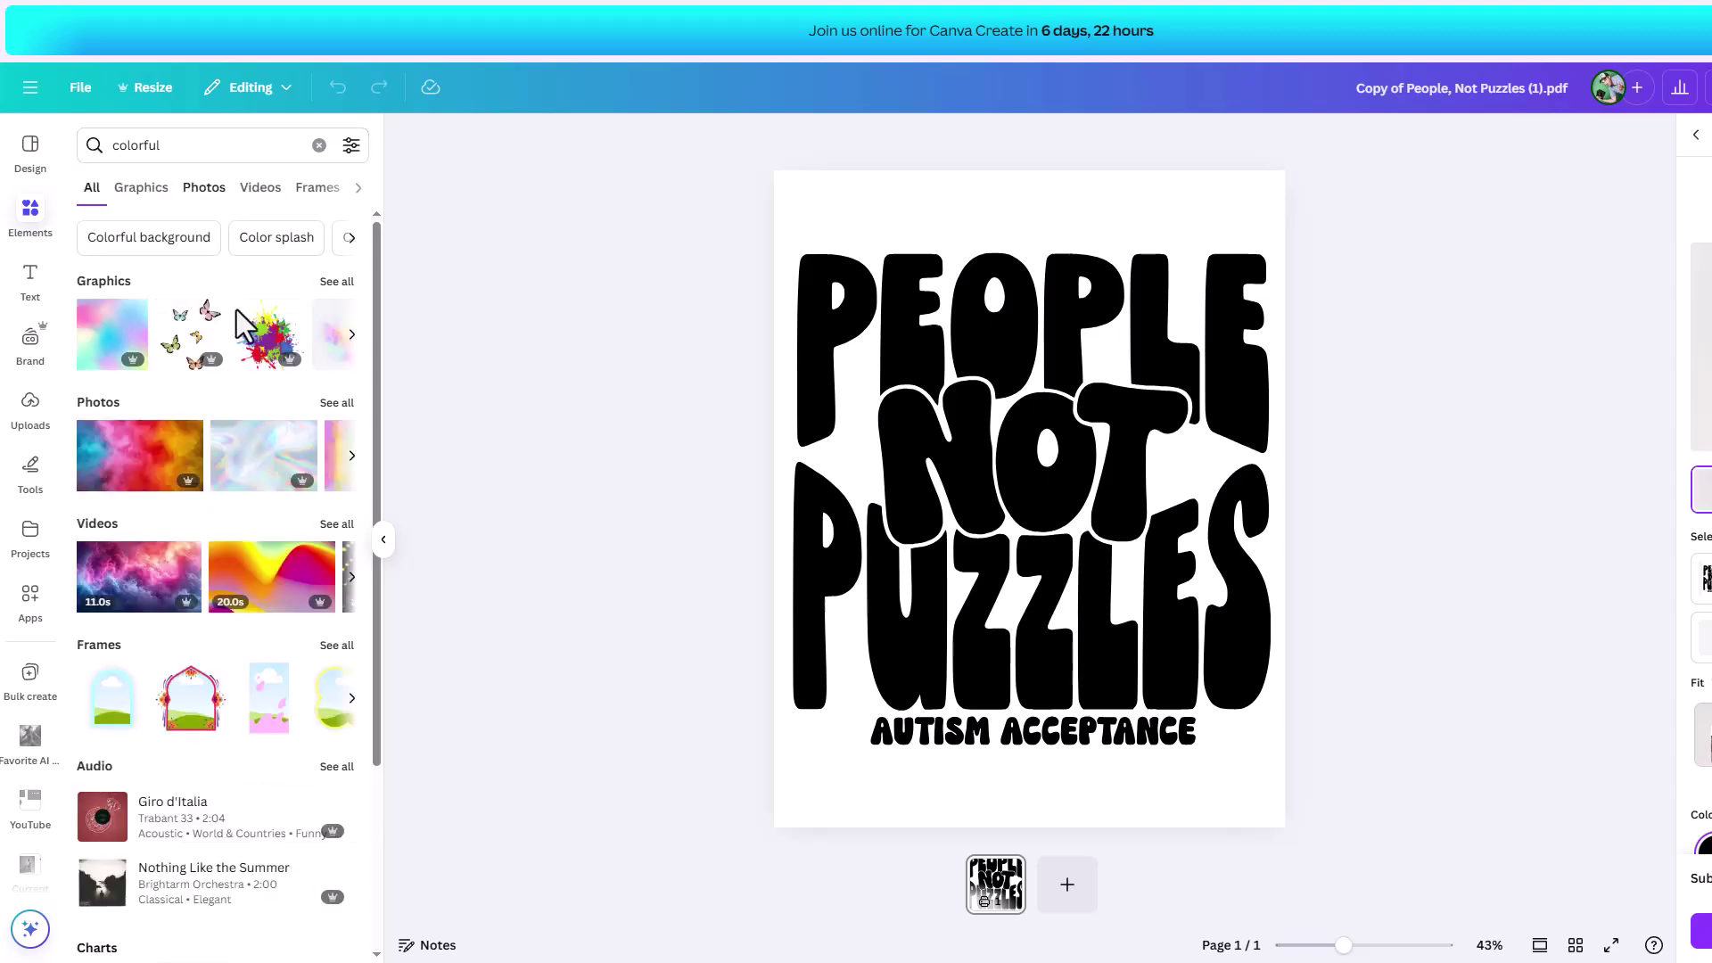
{"action": "left_click", "coordinate": [339, 404]}
{"action": "left_click_drag", "start_coordinate": [329, 630], "coordinate": [919, 519]}
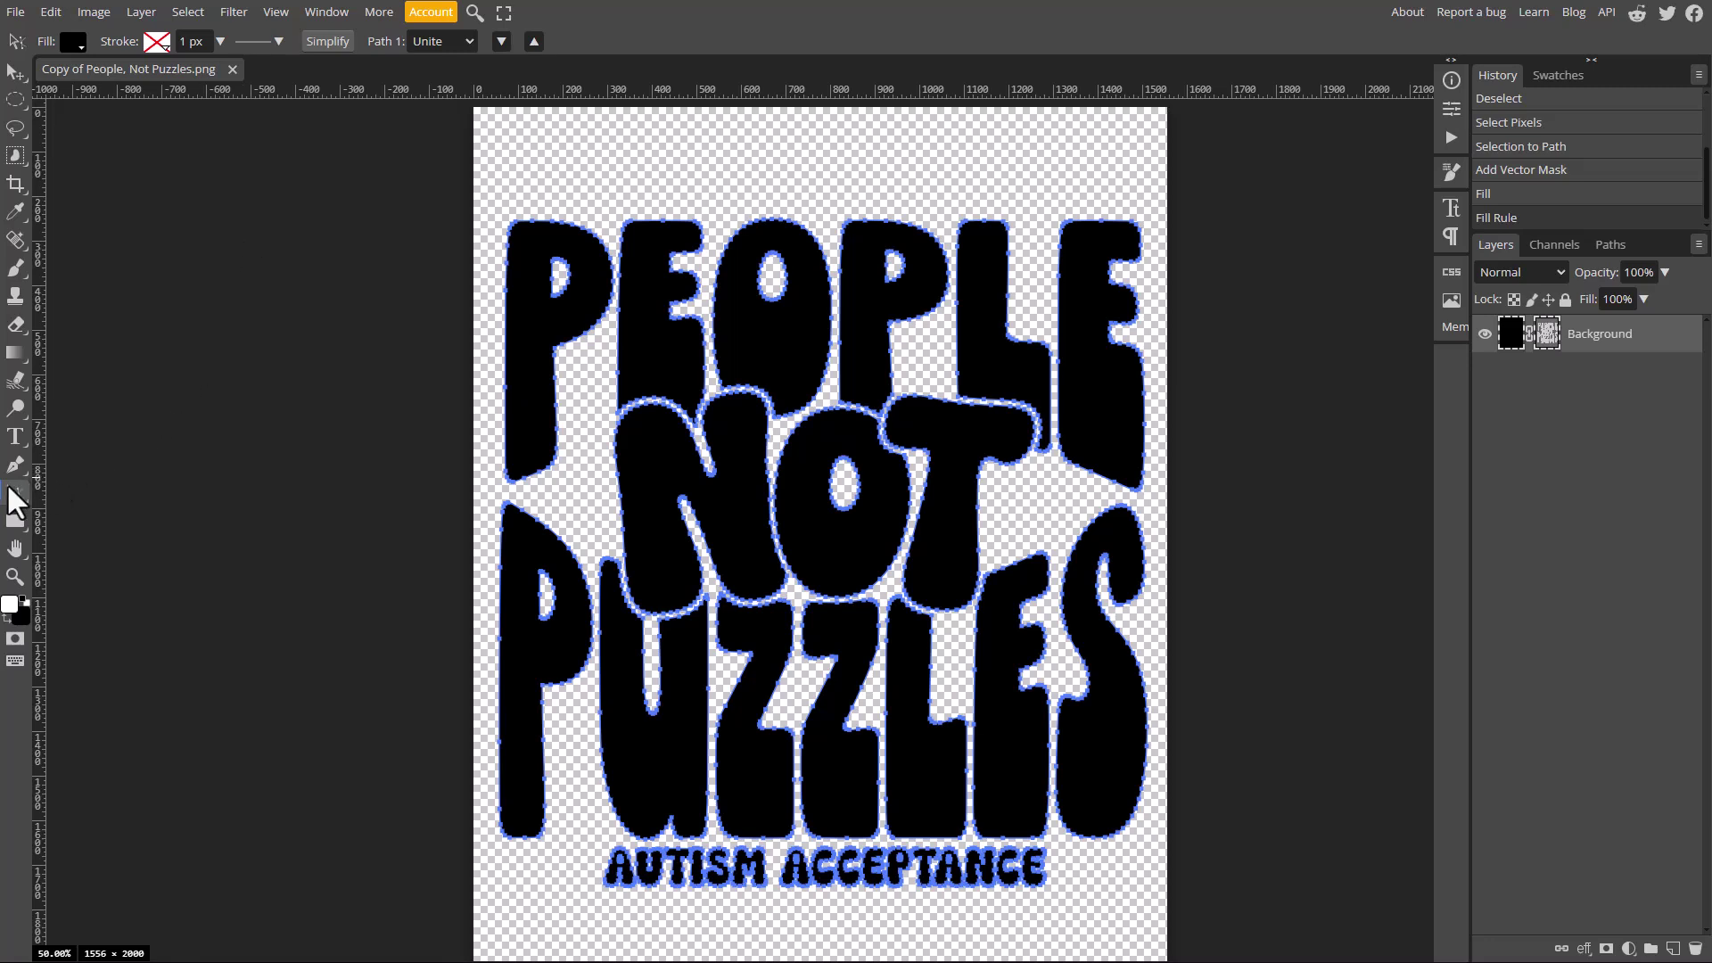
- Select all People Not Puzzles letter paths and merge them into a single path
{"action": "left_click_drag", "start_coordinate": [370, 175], "coordinate": [1342, 875]}
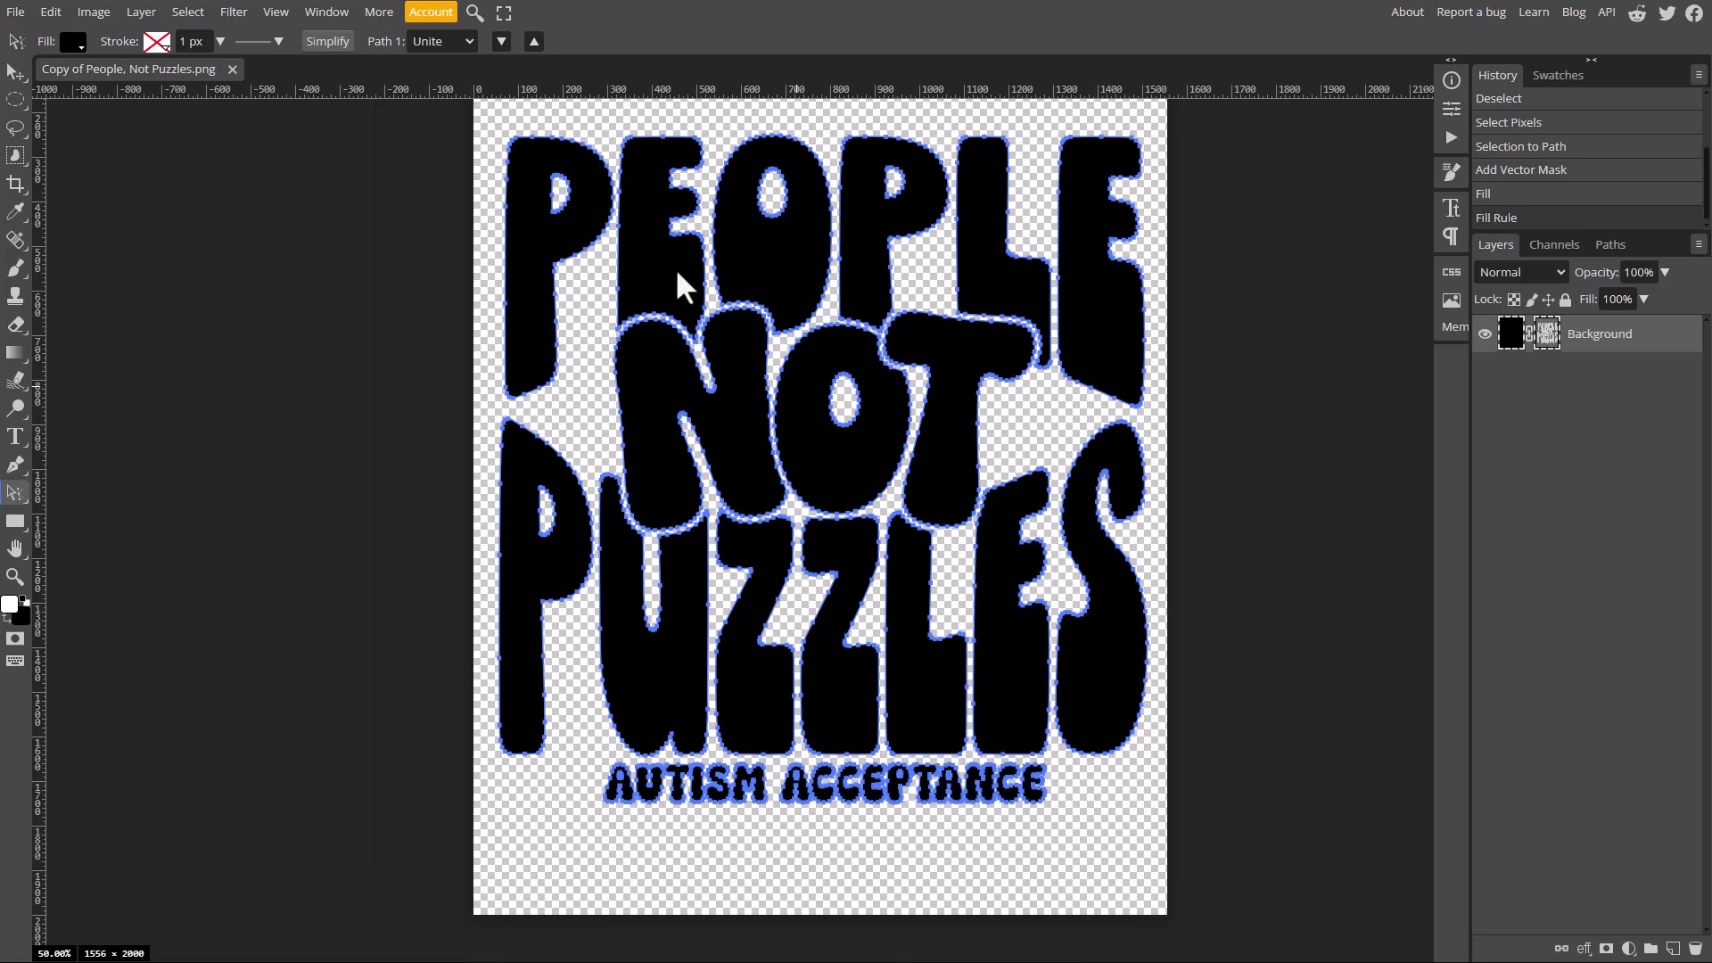
{"action": "left_click", "coordinate": [464, 45]}
{"action": "left_click", "coordinate": [435, 180]}
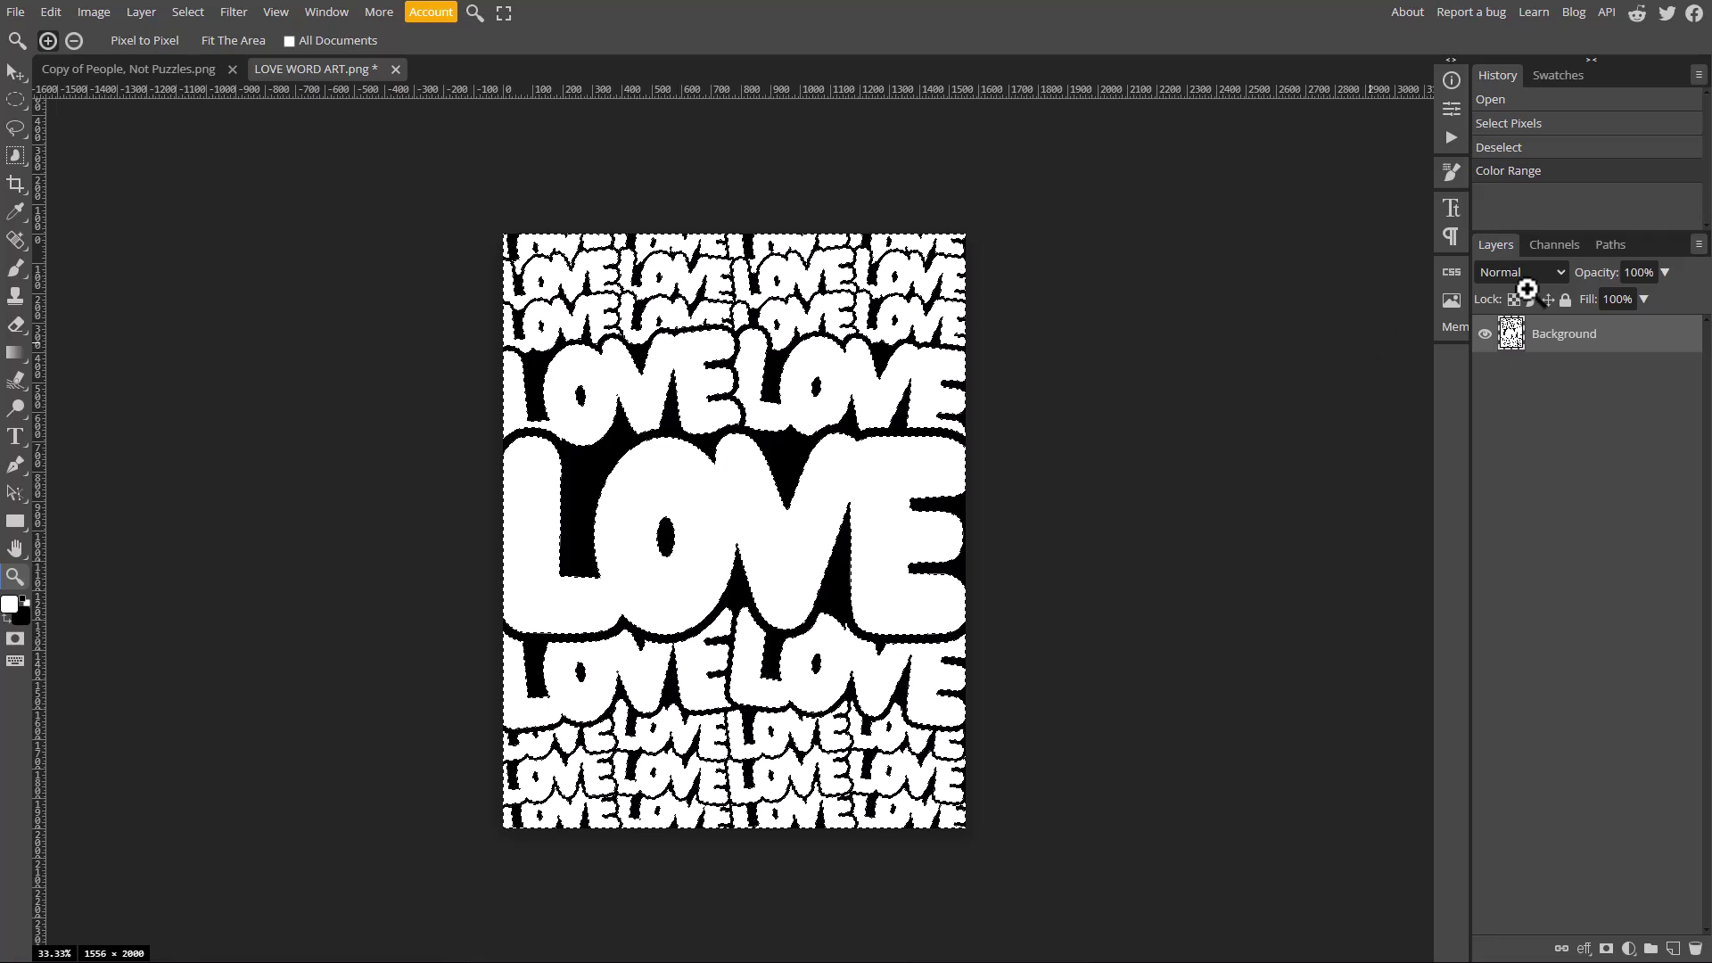
- Make a work path from the LOVE letter selection and apply it as the Background layer's vector mask
{"action": "left_click", "coordinate": [1592, 246]}
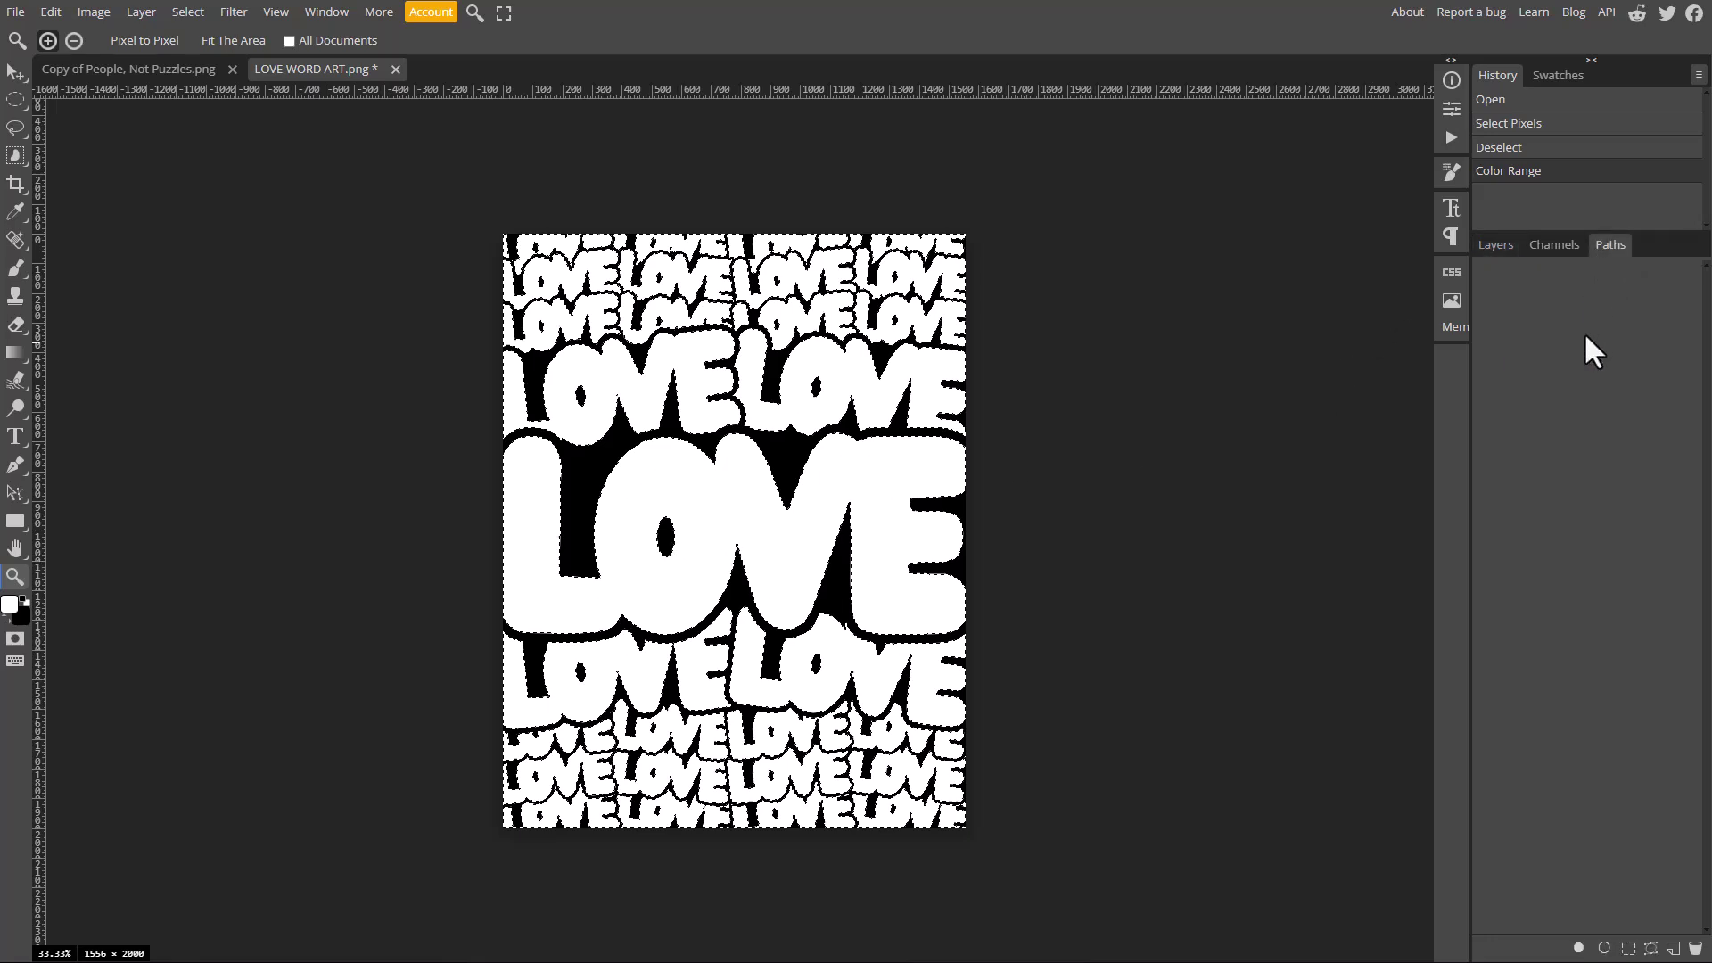
{"action": "left_click", "coordinate": [1648, 948]}
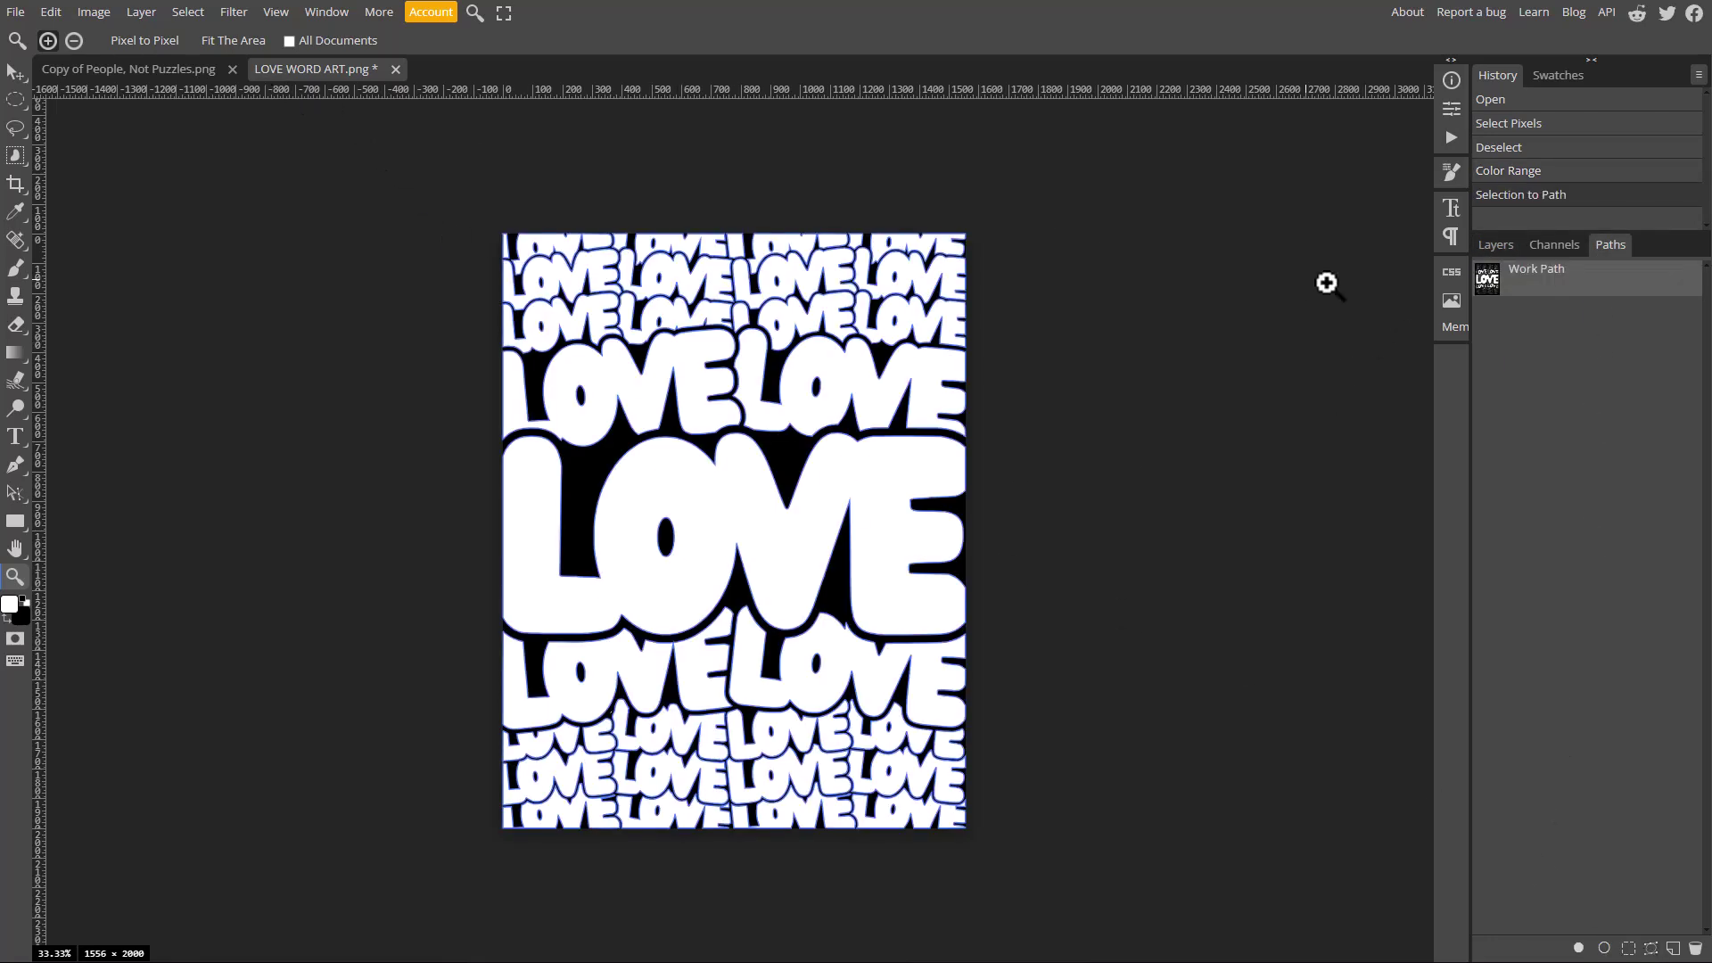
{"action": "left_click", "coordinate": [1481, 246]}
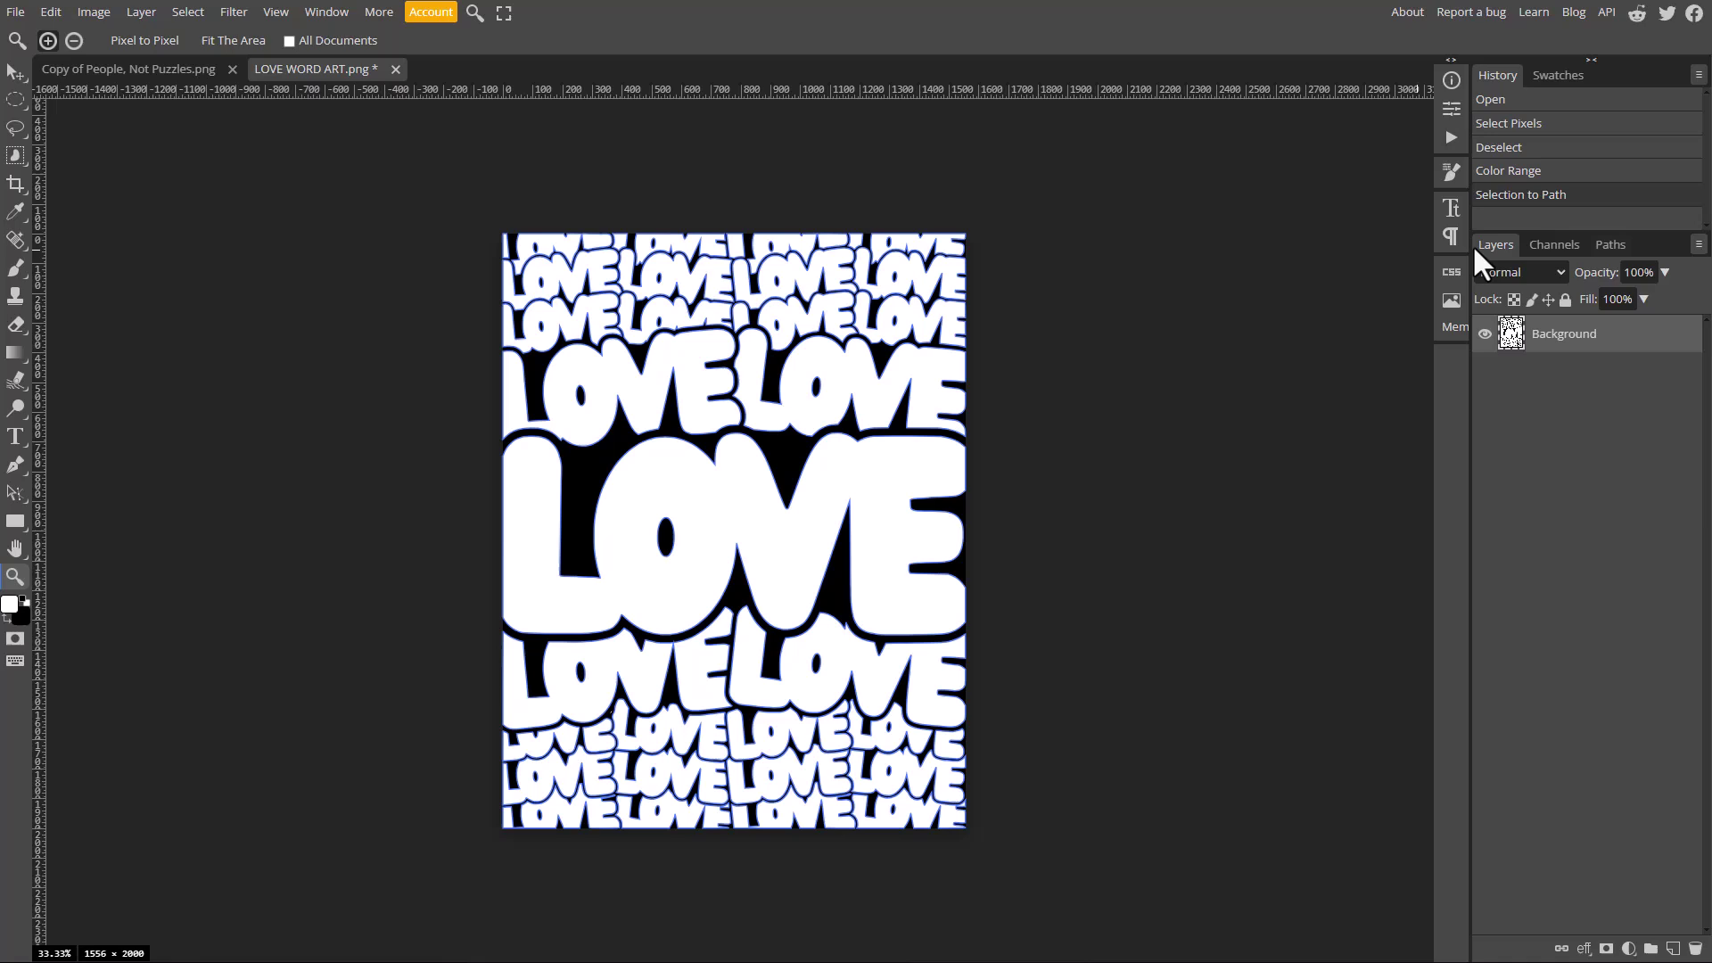
{"action": "left_click", "coordinate": [143, 14]}
{"action": "mouse_move", "coordinate": [221, 307]}
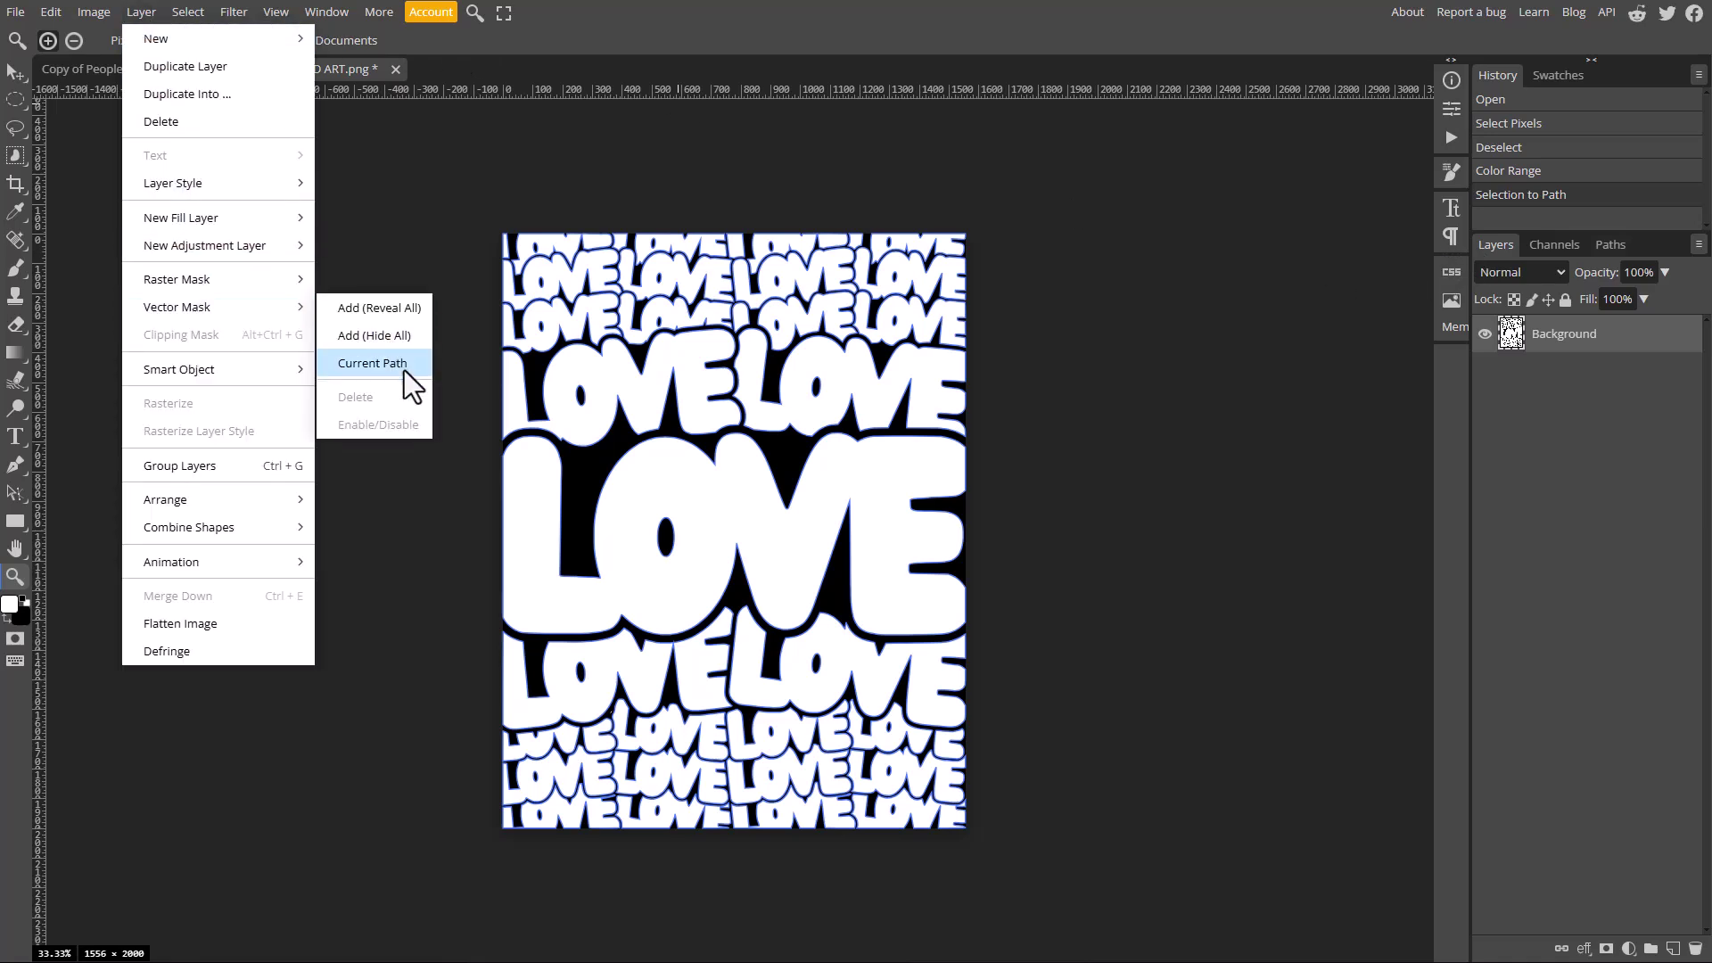
{"action": "left_click", "coordinate": [404, 364]}
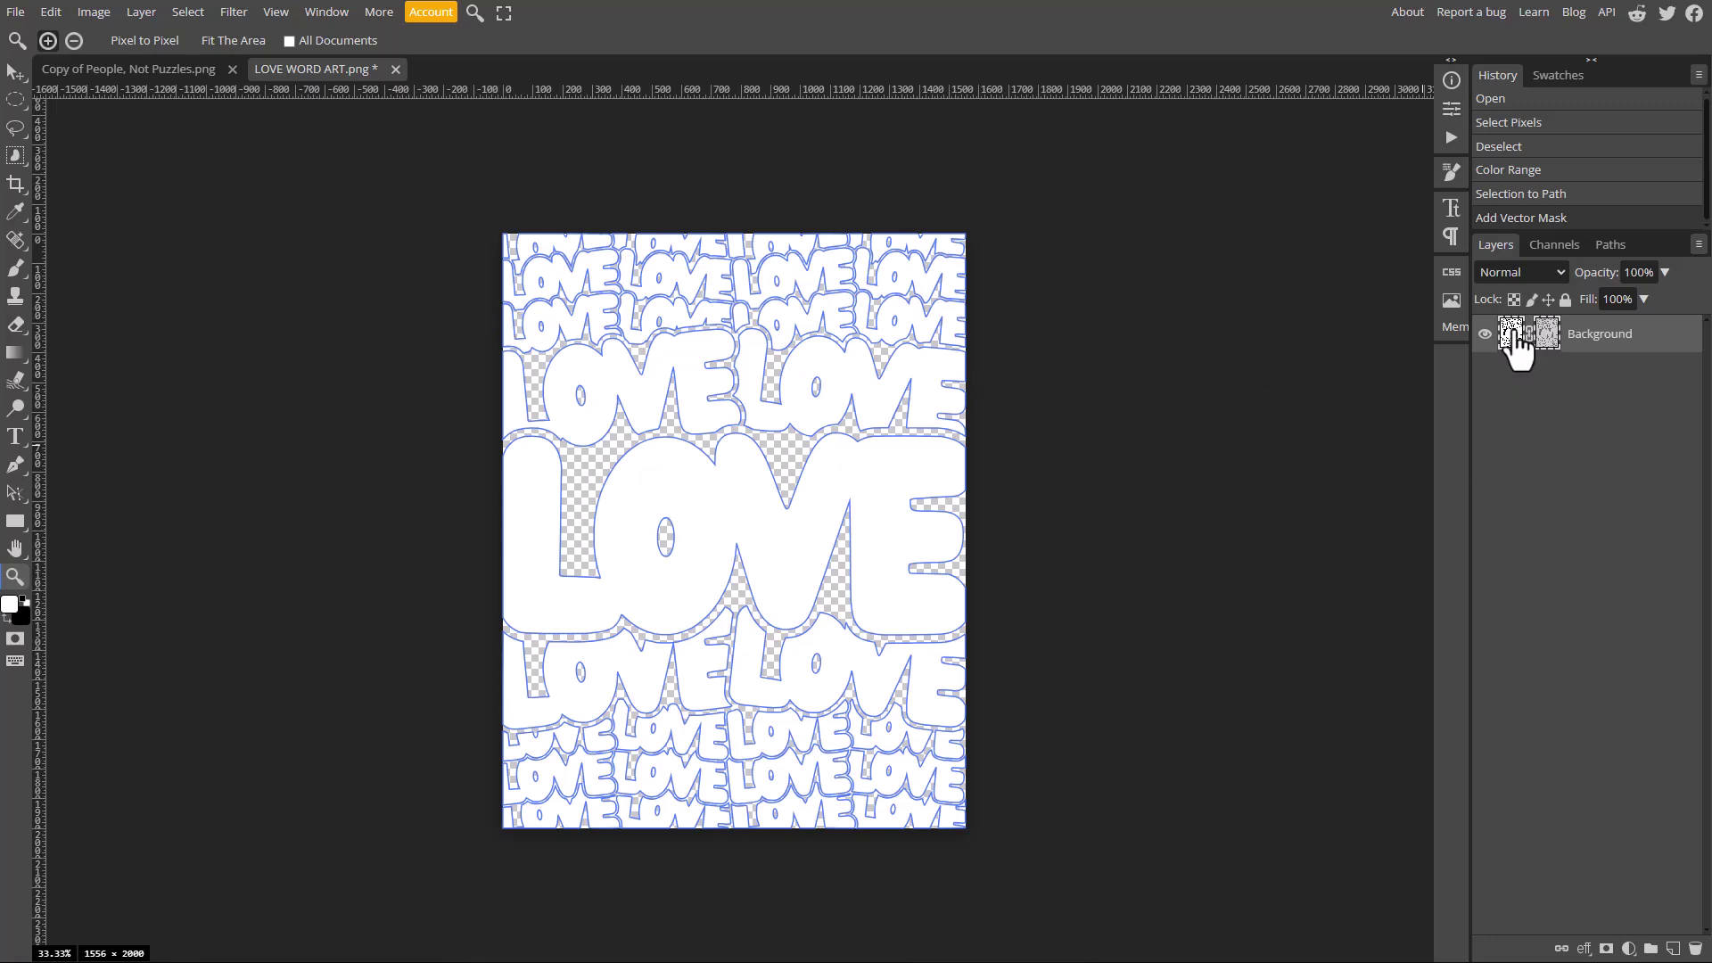
- Fill the masked LOVE artwork with solid black
{"action": "left_click", "coordinate": [54, 11]}
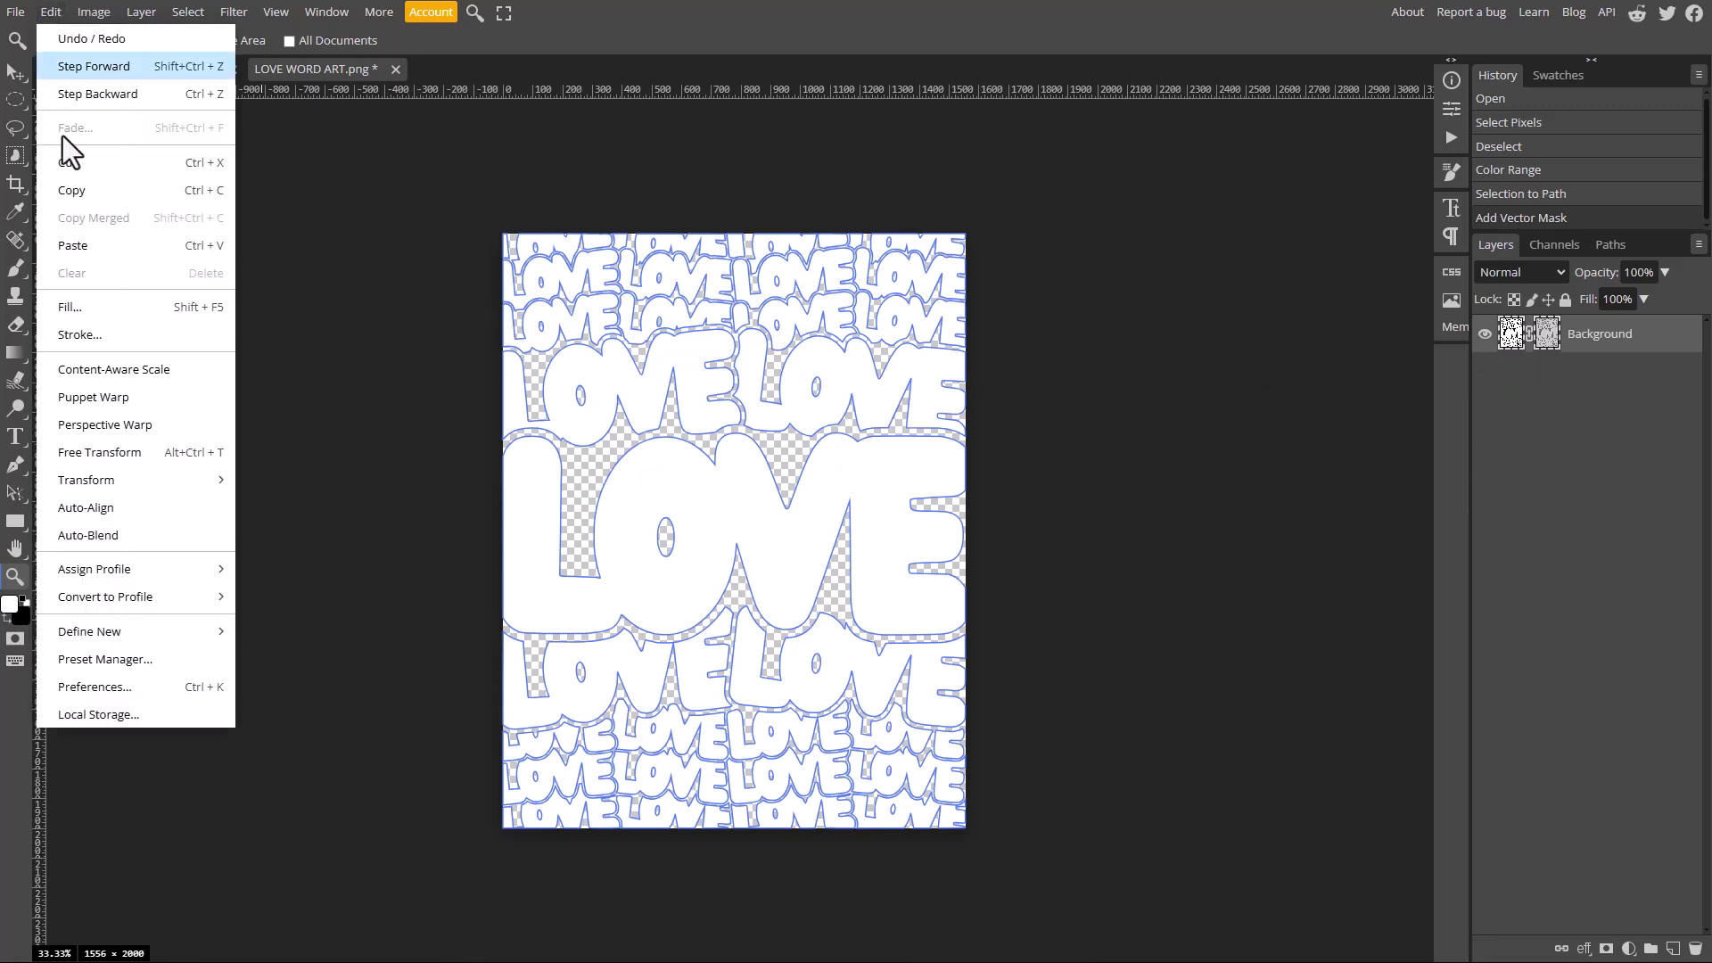
{"action": "left_click", "coordinate": [98, 312]}
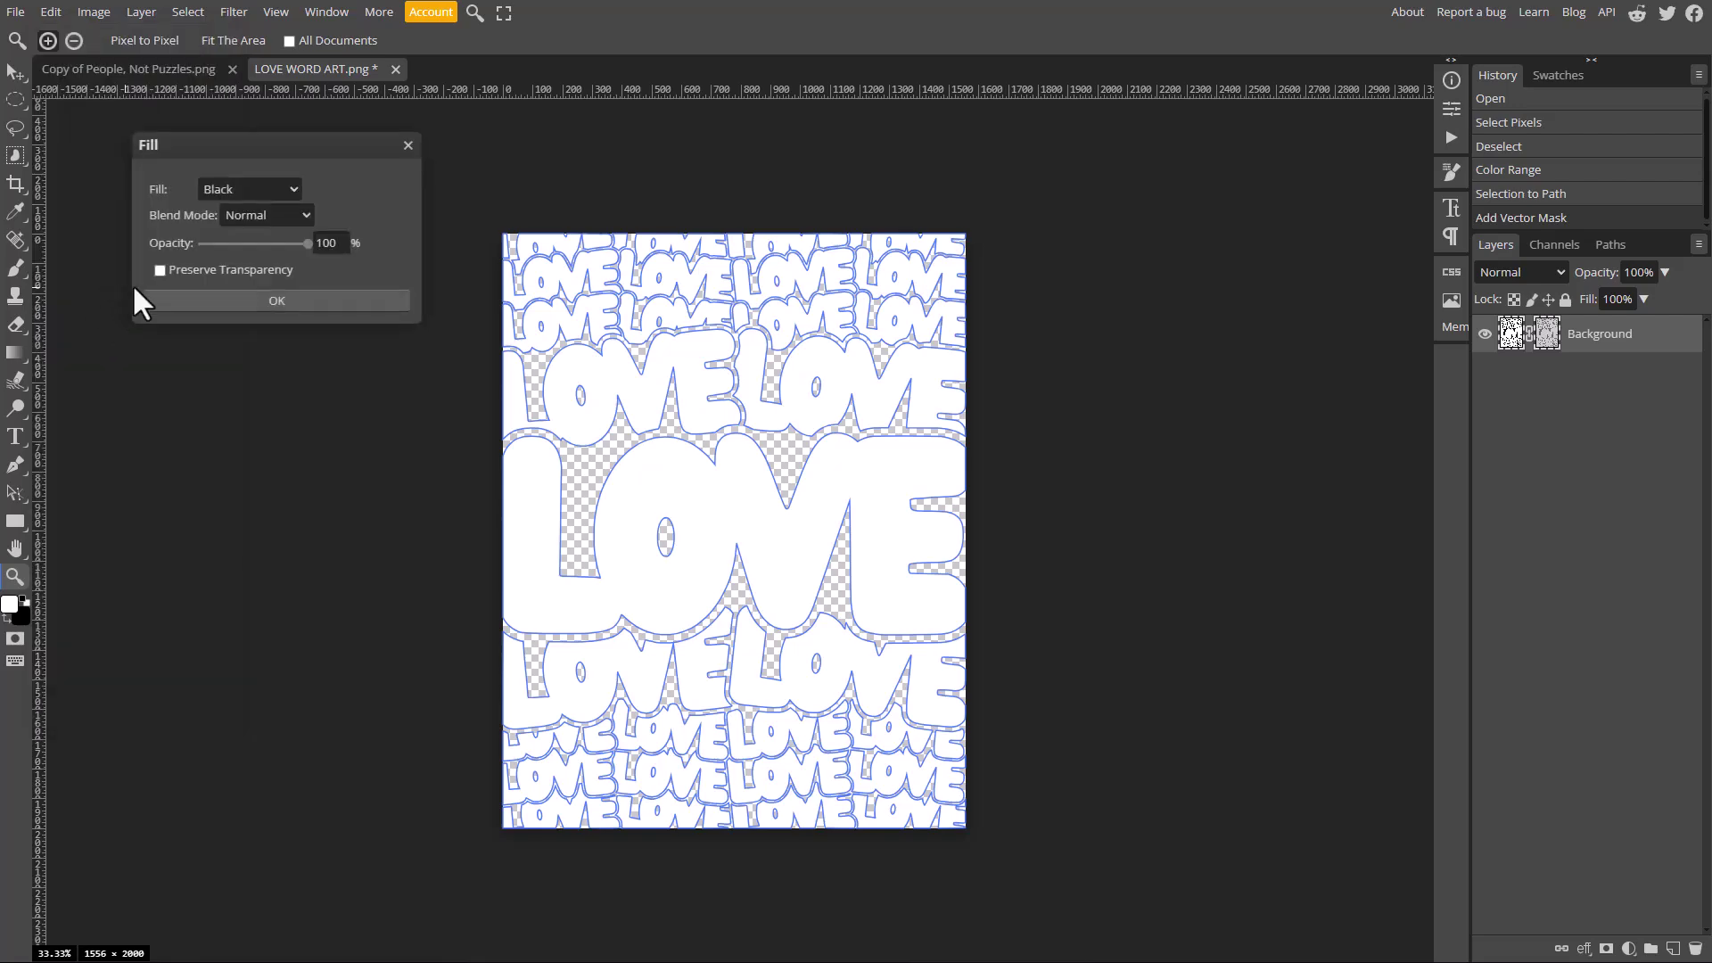
{"action": "left_click", "coordinate": [277, 301]}
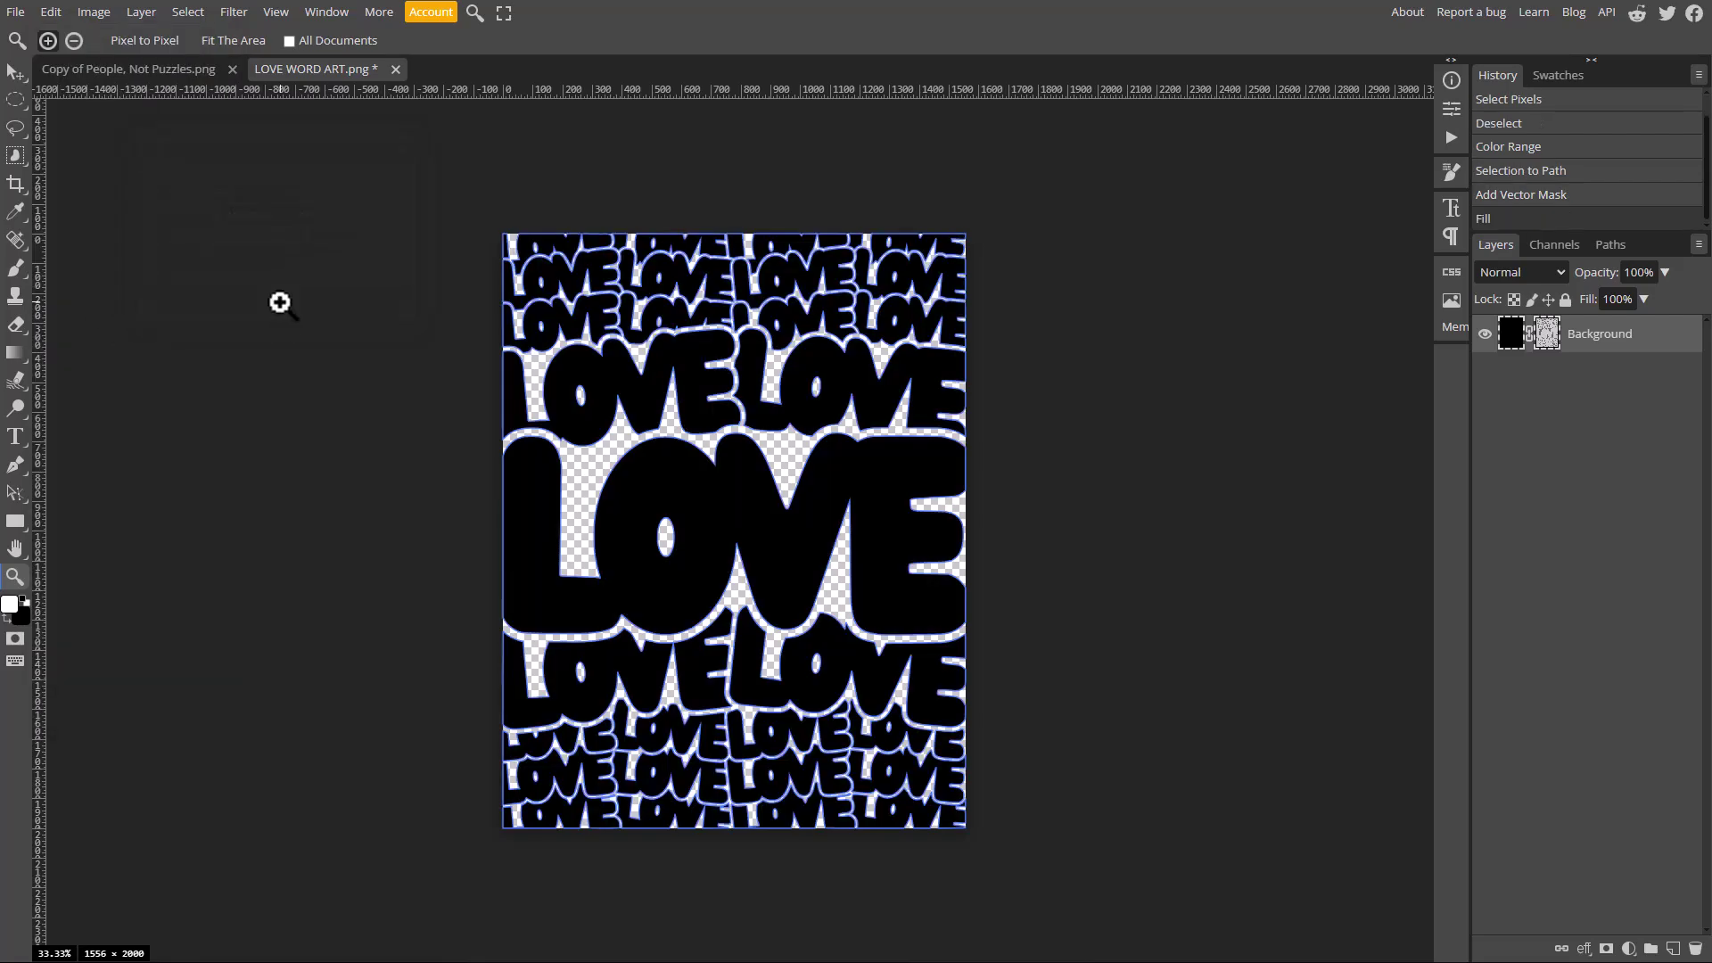
- Preview the LOVE artwork's PDF export, then close the Save for web dialog
{"action": "left_click", "coordinate": [15, 12]}
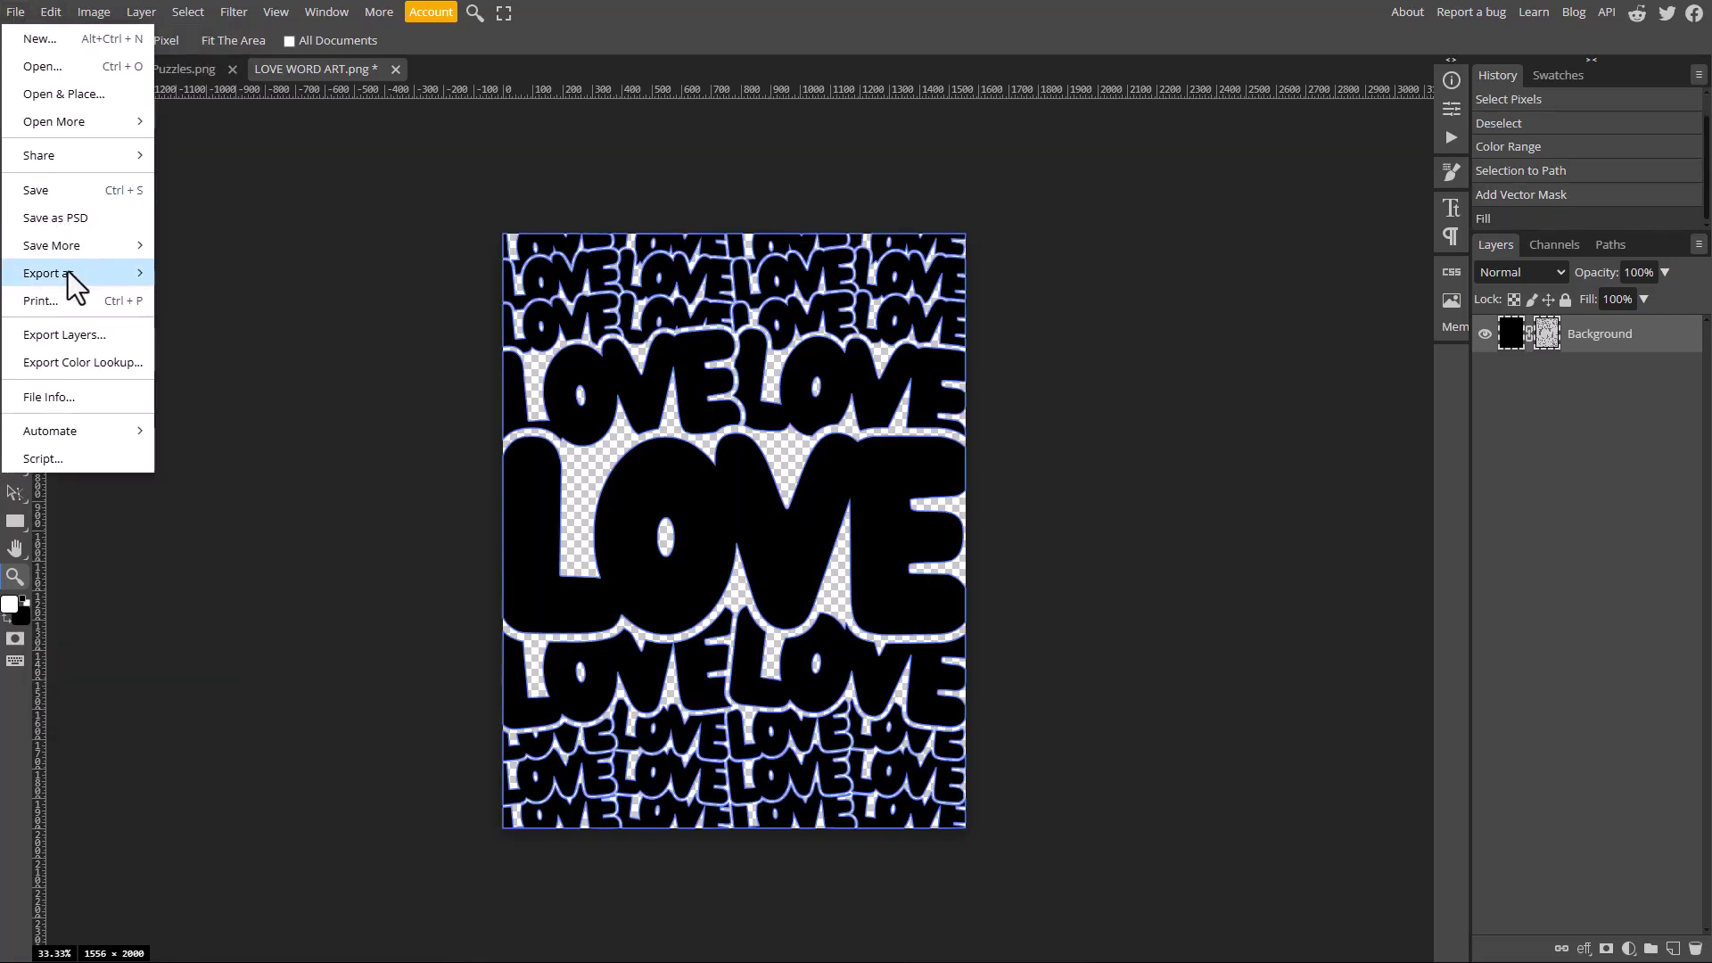
{"action": "mouse_move", "coordinate": [68, 271]}
{"action": "left_click", "coordinate": [225, 355]}
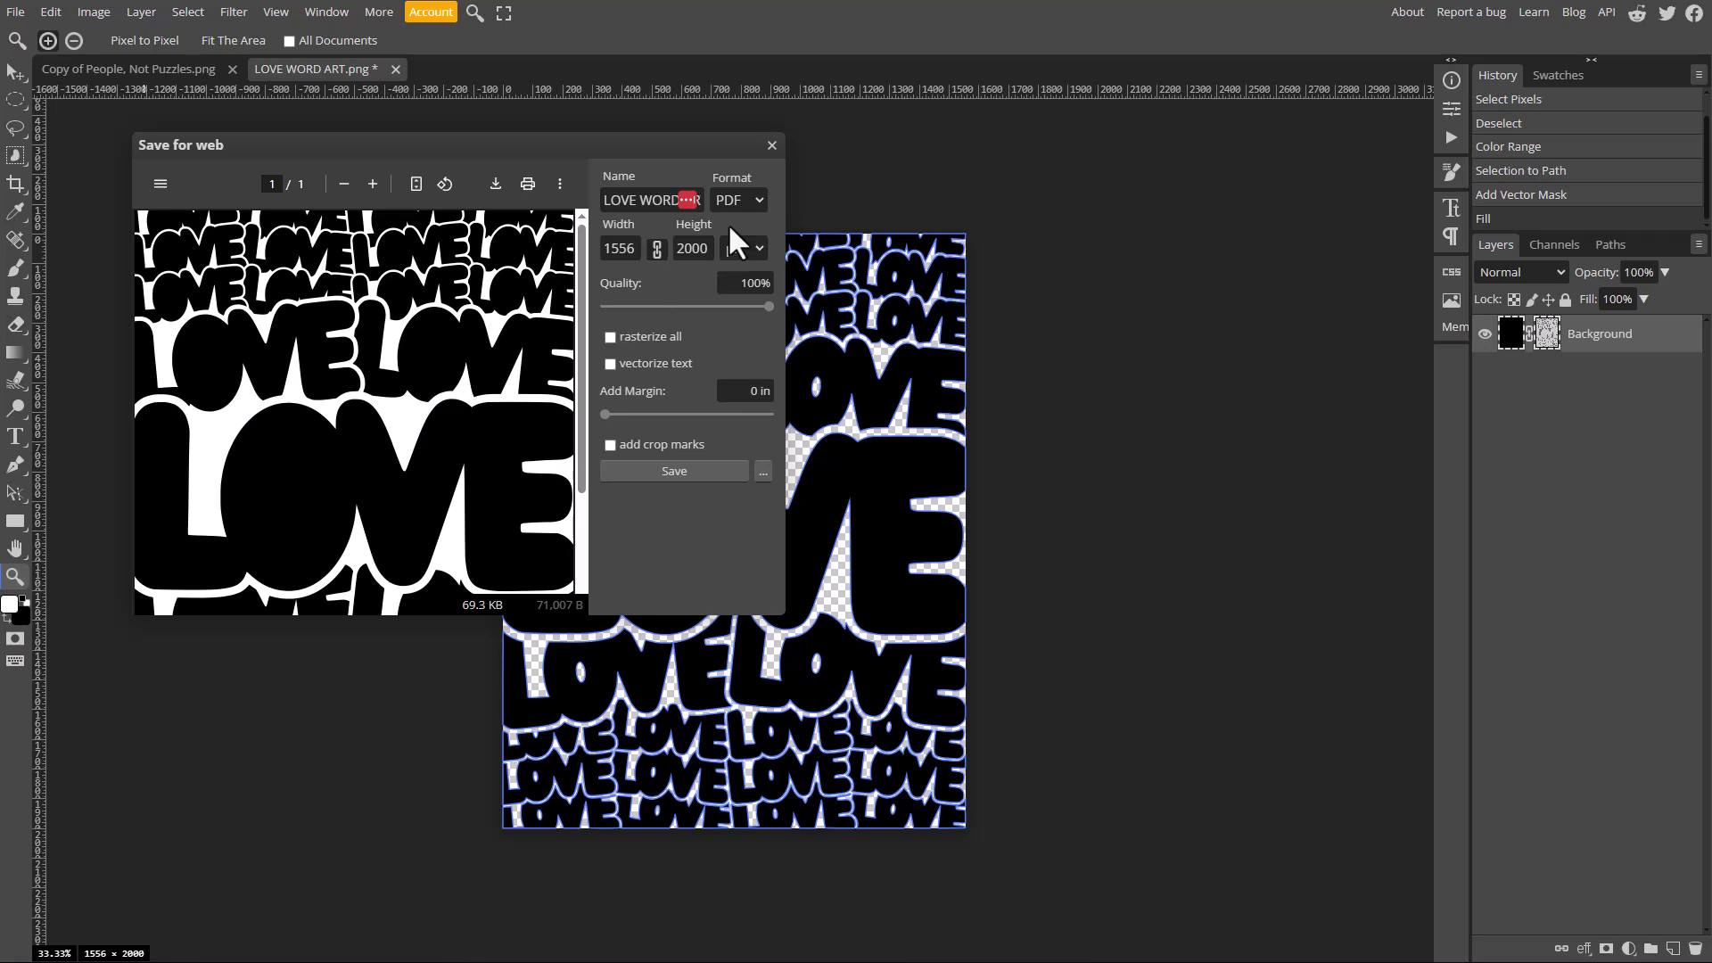
{"action": "left_click", "coordinate": [772, 146]}
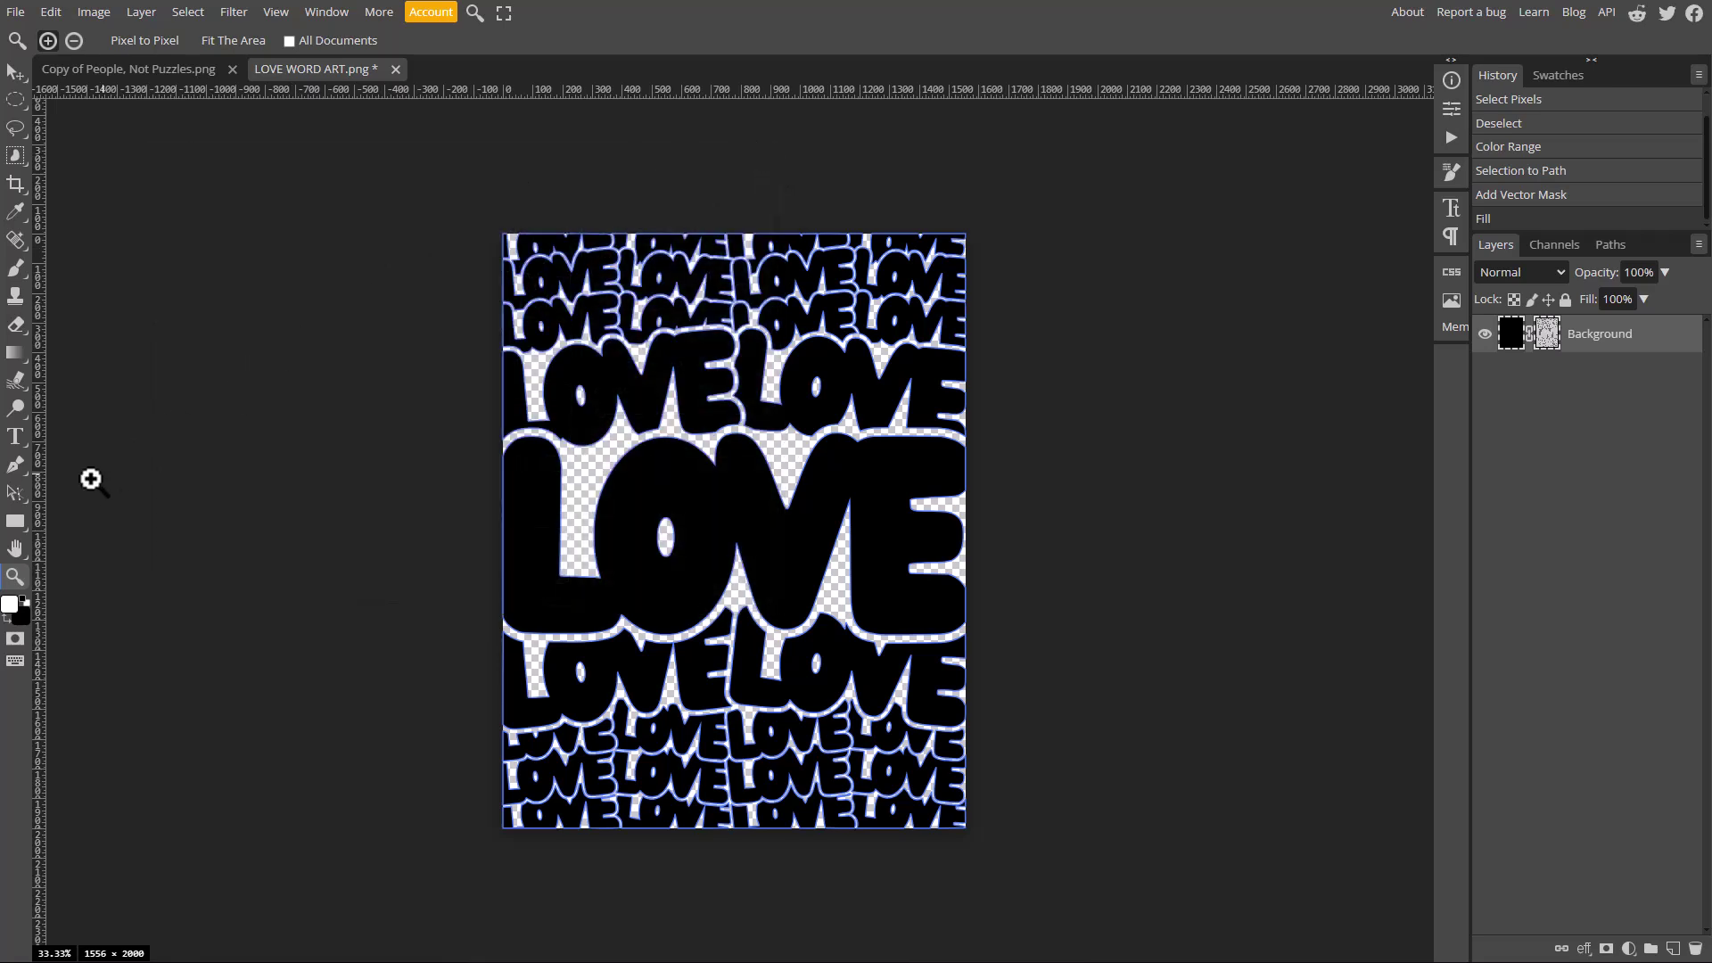
- Marquee-select every LOVE letter path with Path Select and merge them into one path
{"action": "left_click", "coordinate": [17, 498]}
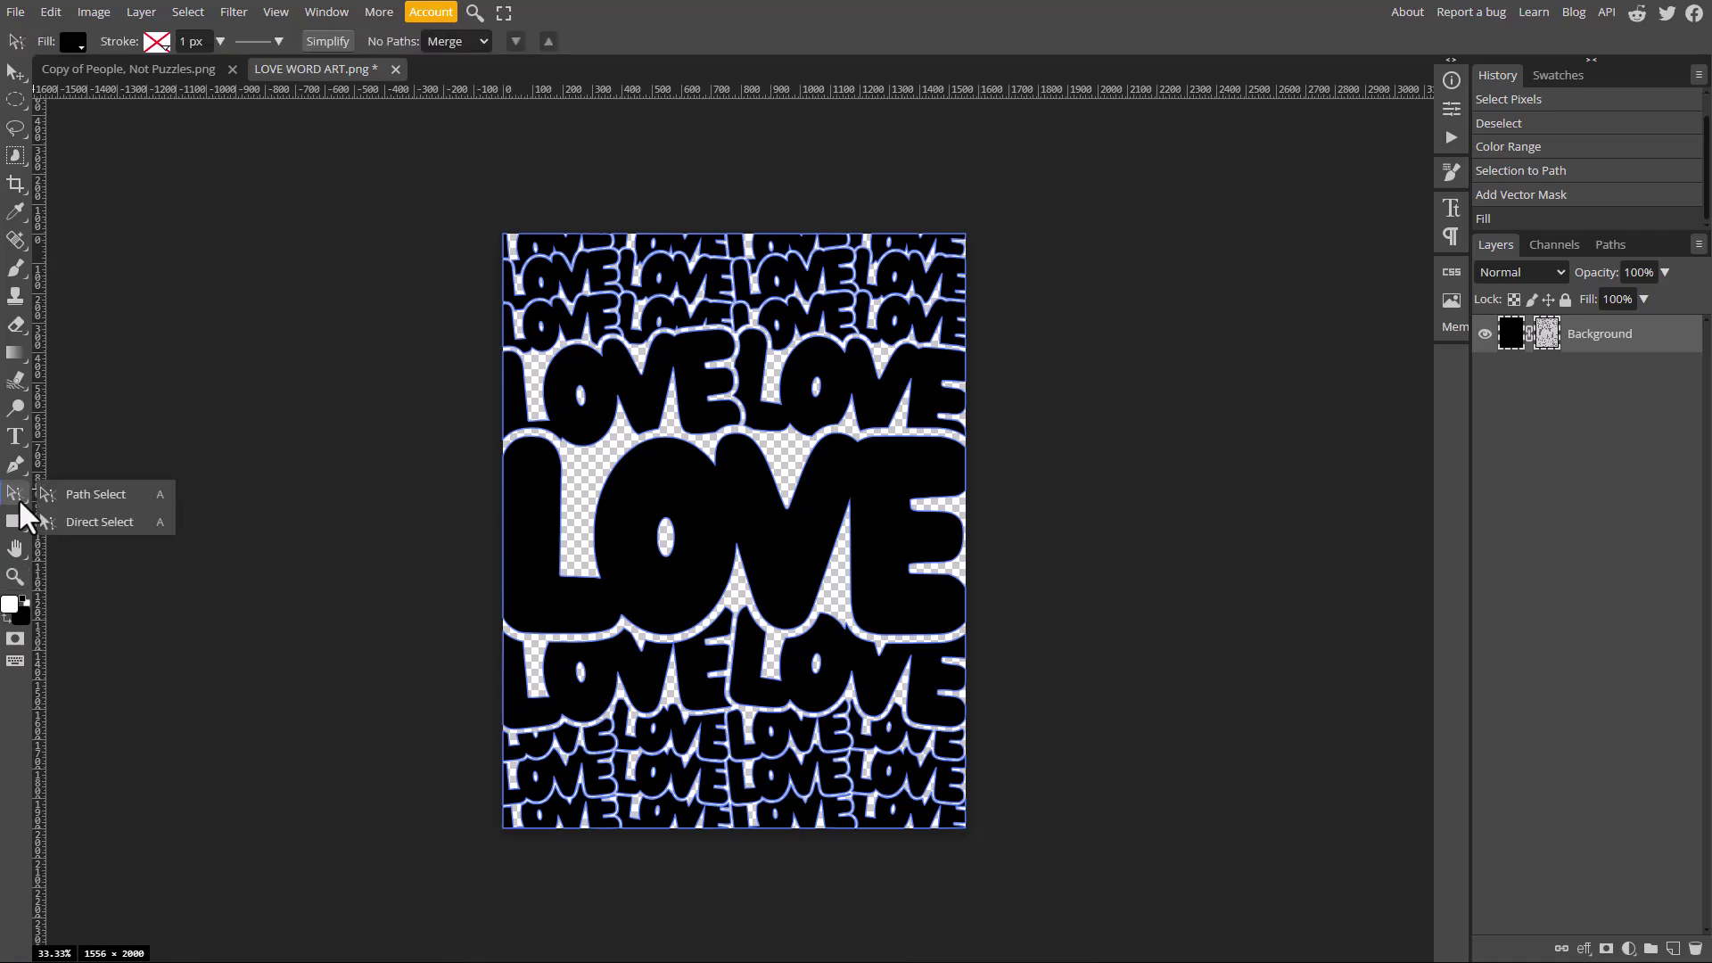
{"action": "left_click", "coordinate": [67, 495]}
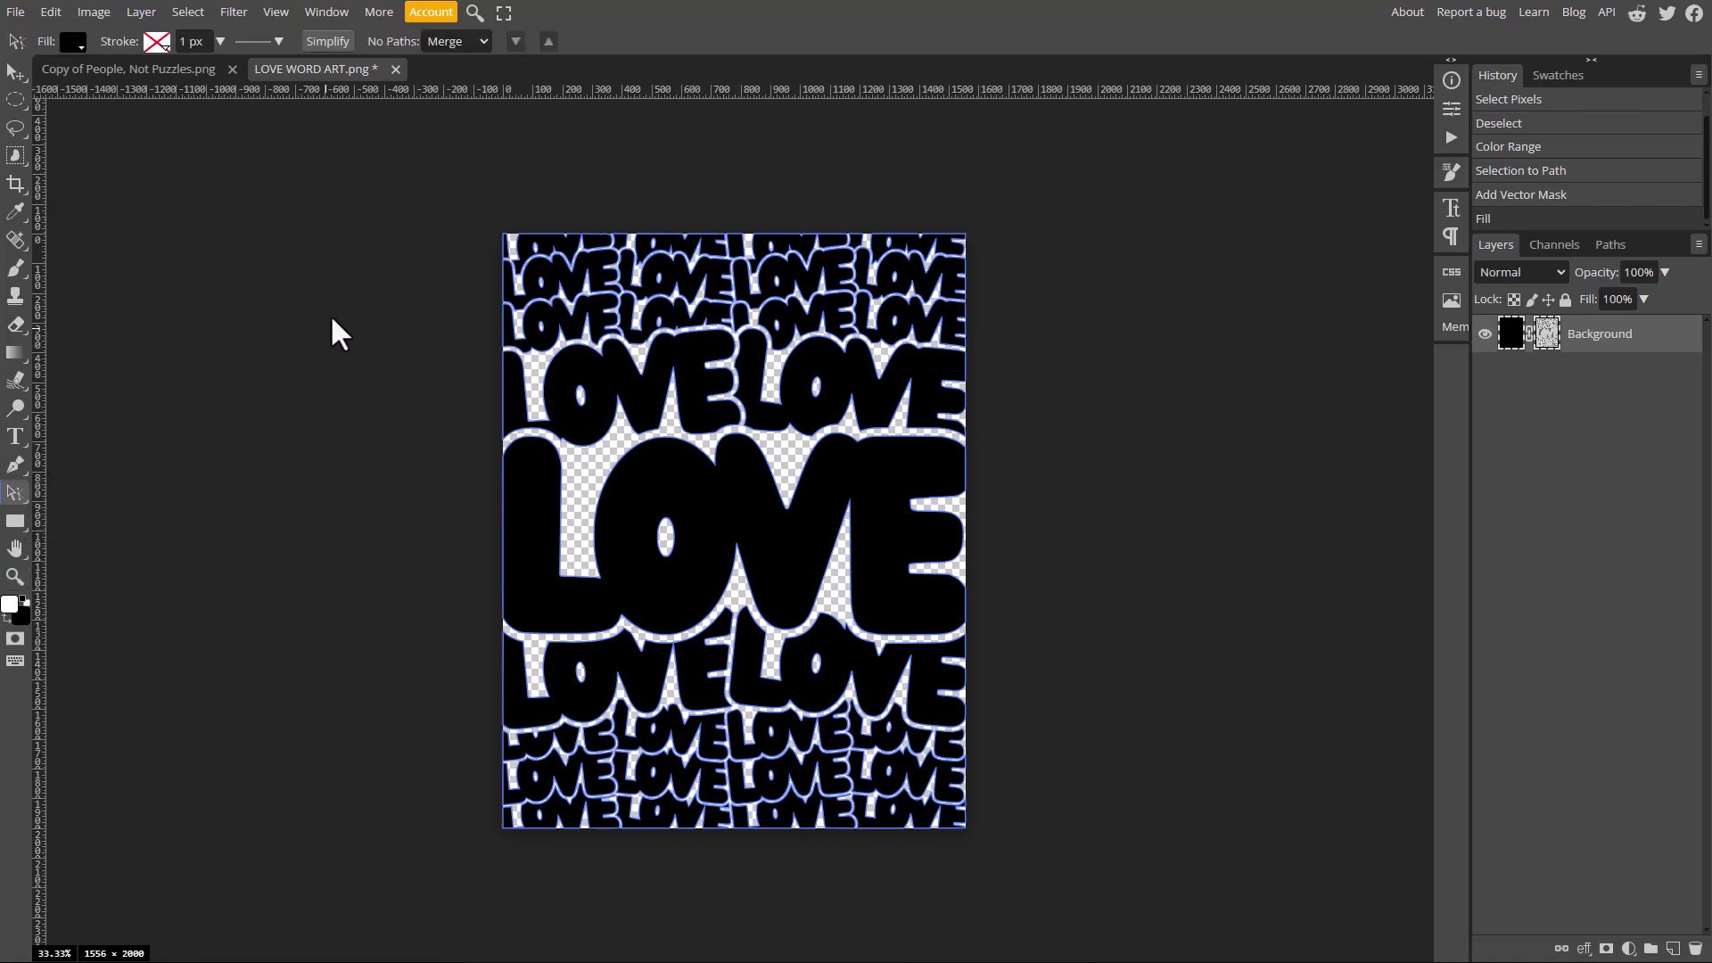
{"action": "left_click_drag", "start_coordinate": [362, 186], "coordinate": [1095, 915]}
{"action": "left_click", "coordinate": [482, 42]}
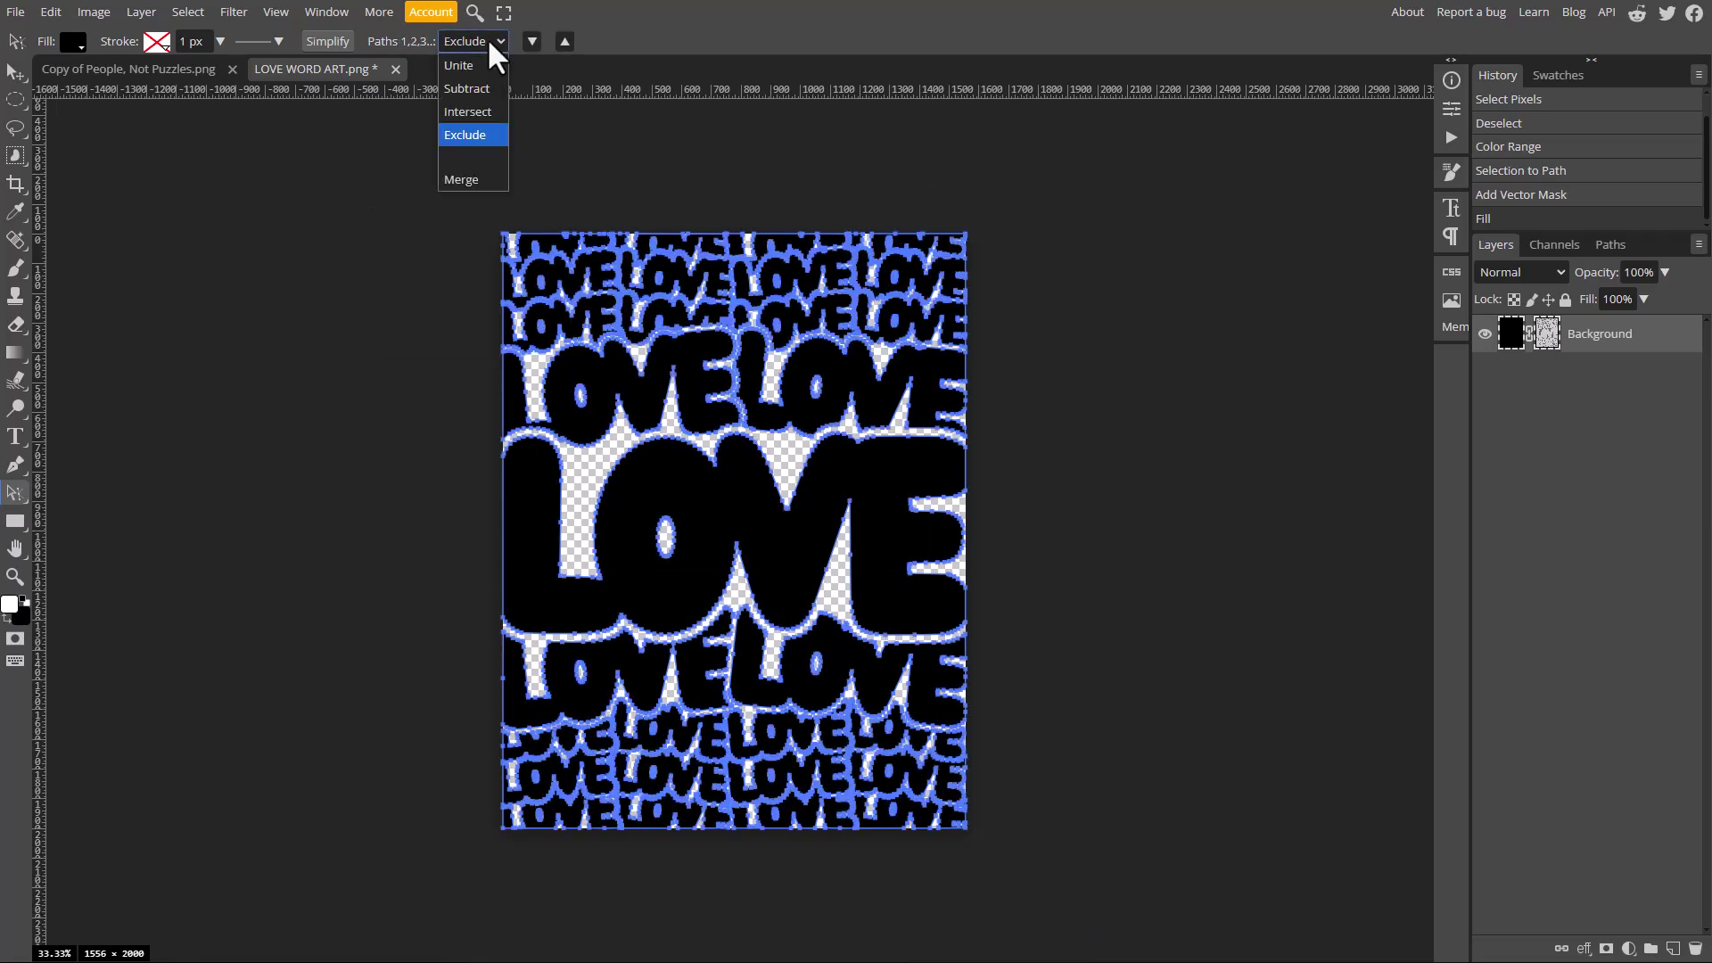
{"action": "left_click", "coordinate": [463, 179]}
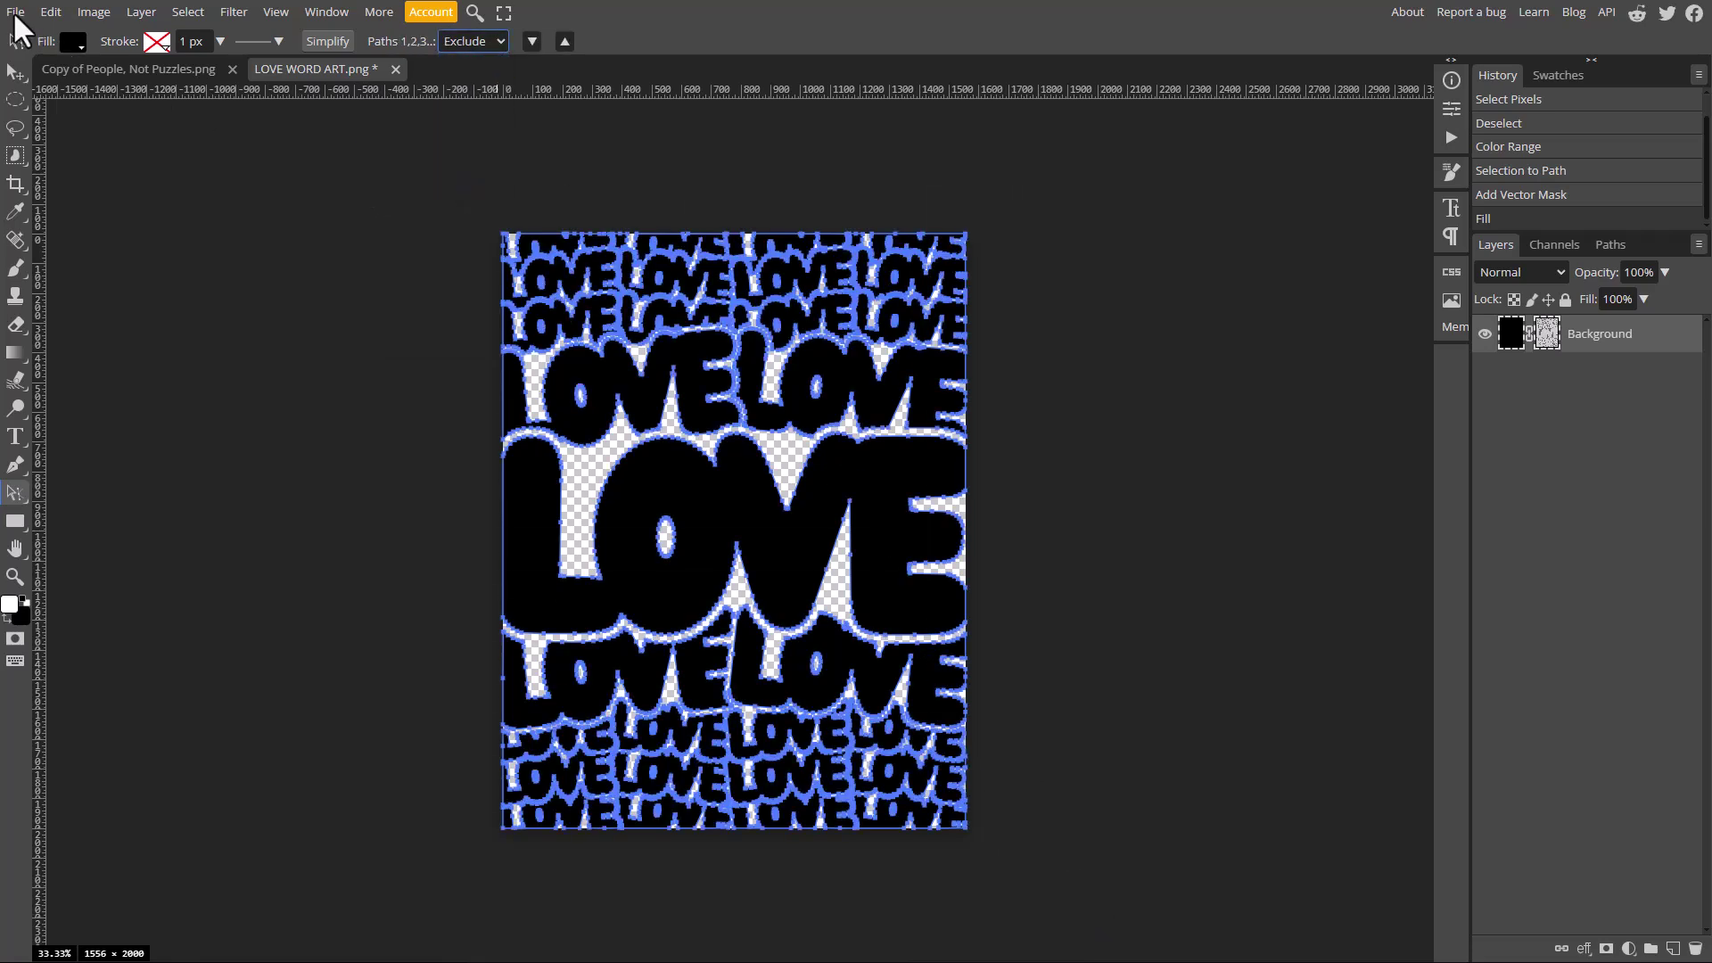
{"action": "left_click", "coordinate": [16, 12]}
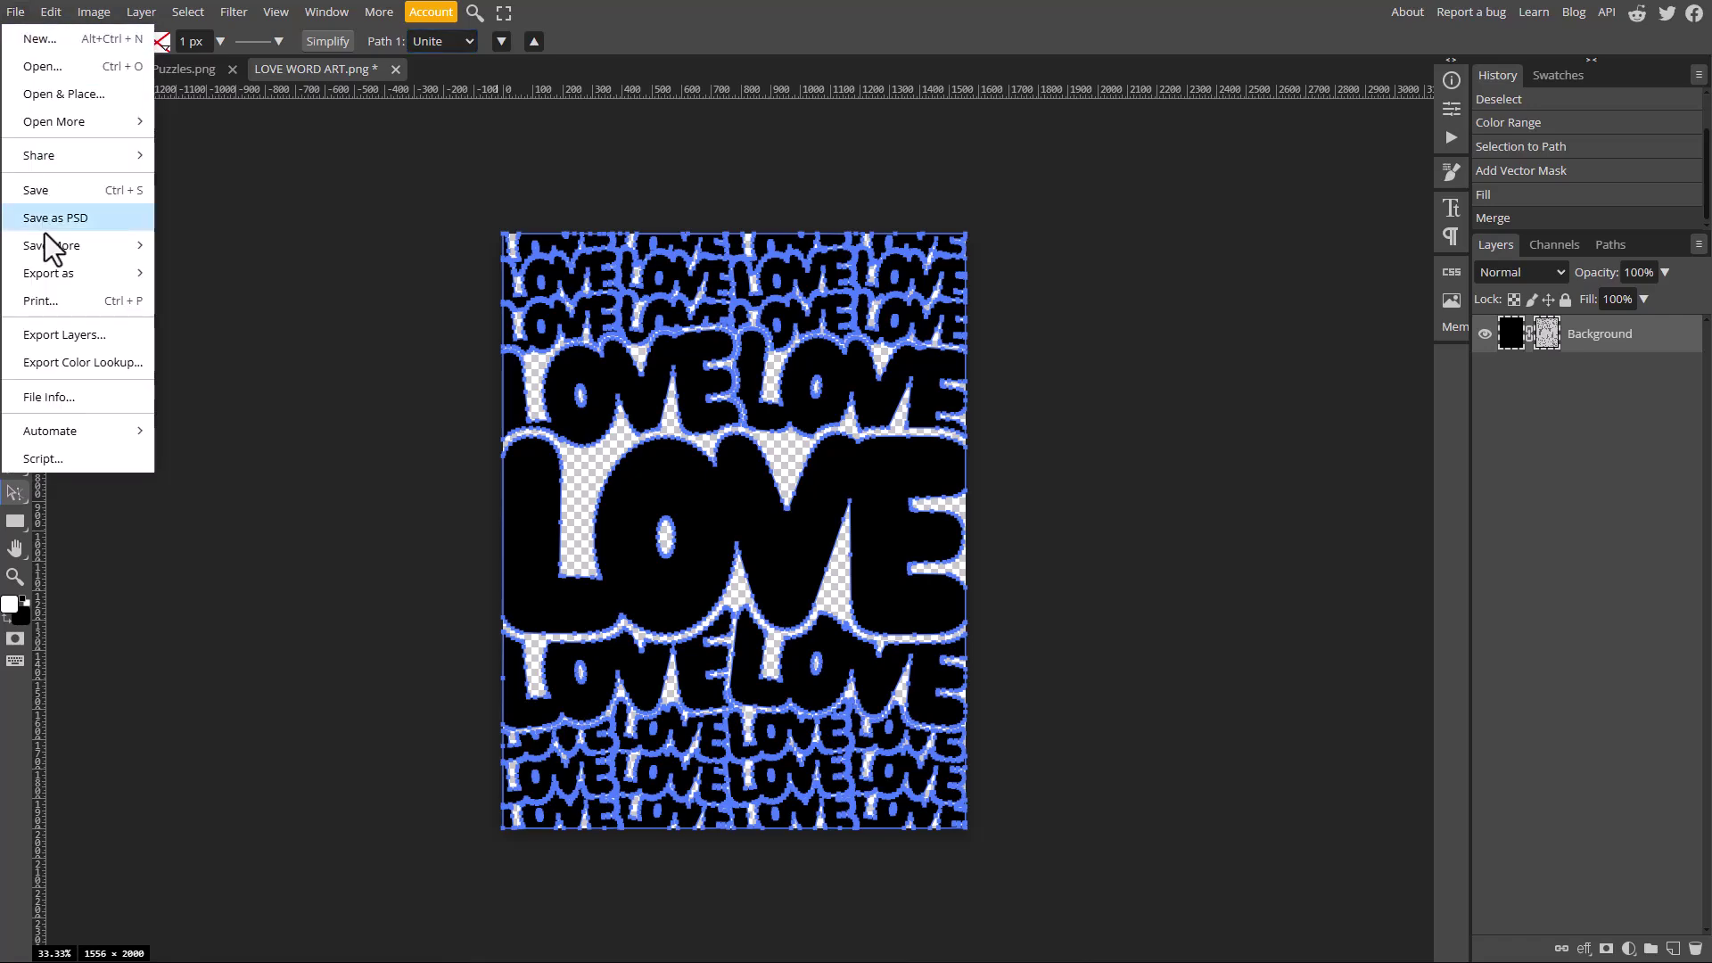
- Export the merged LOVE word art as the PDF 'LOVE WORD ART.pdf'
{"action": "mouse_move", "coordinate": [72, 275]}
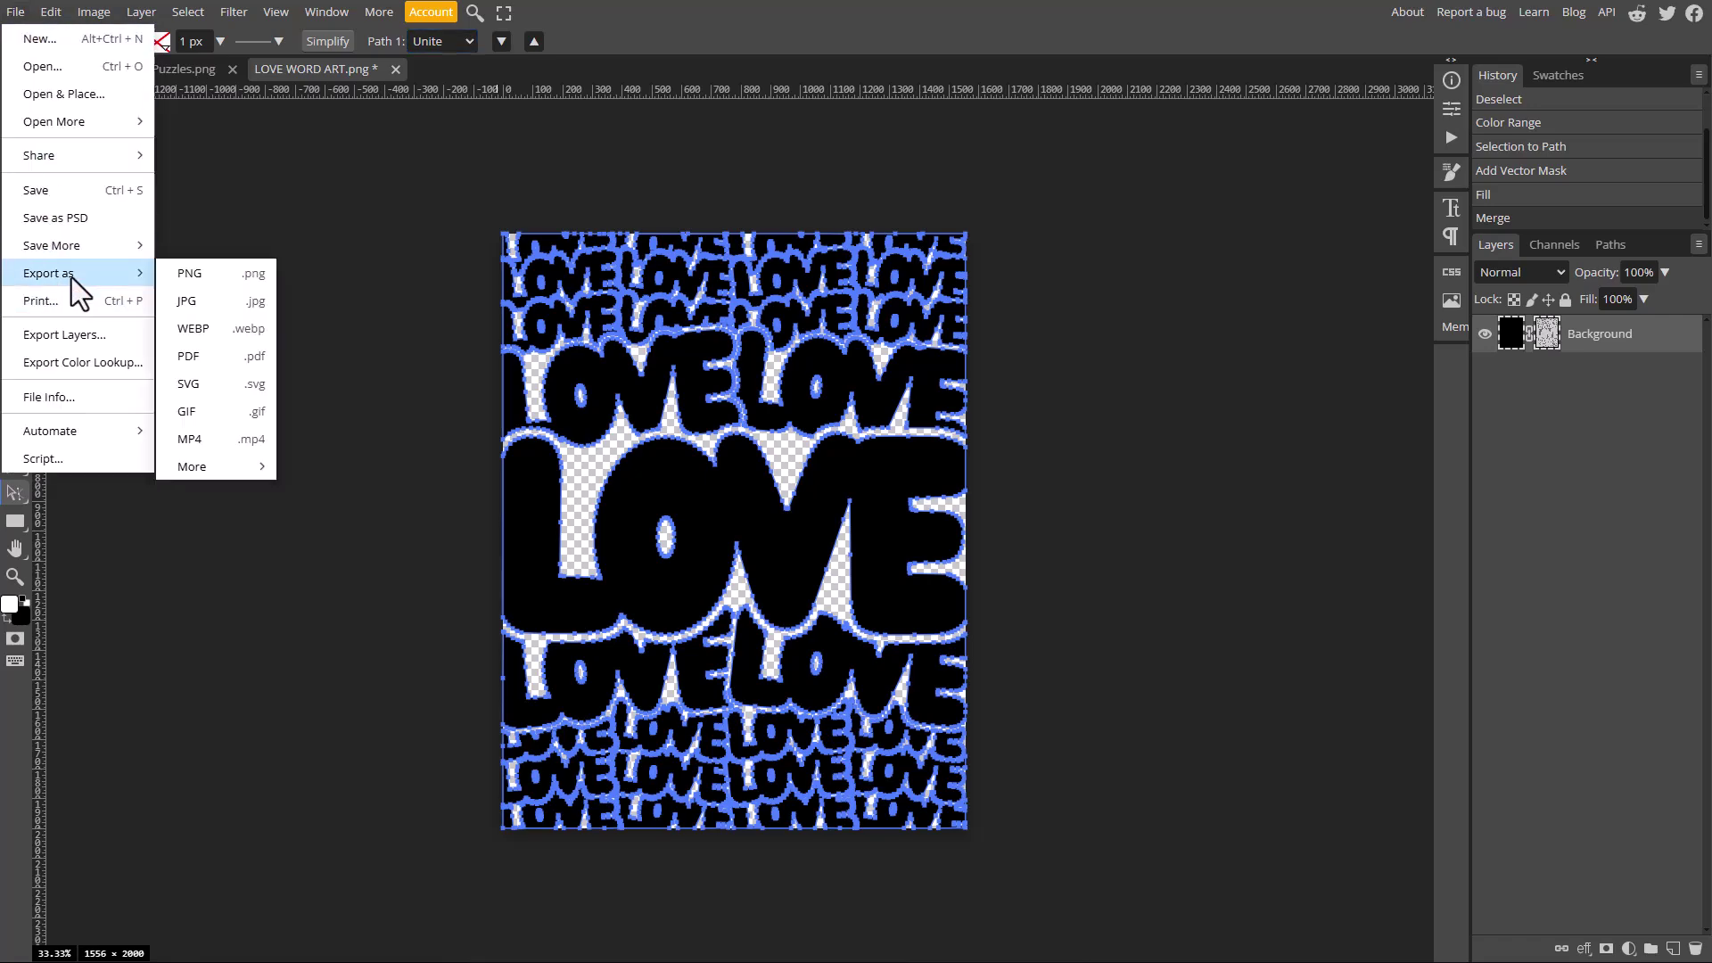
{"action": "left_click", "coordinate": [191, 356]}
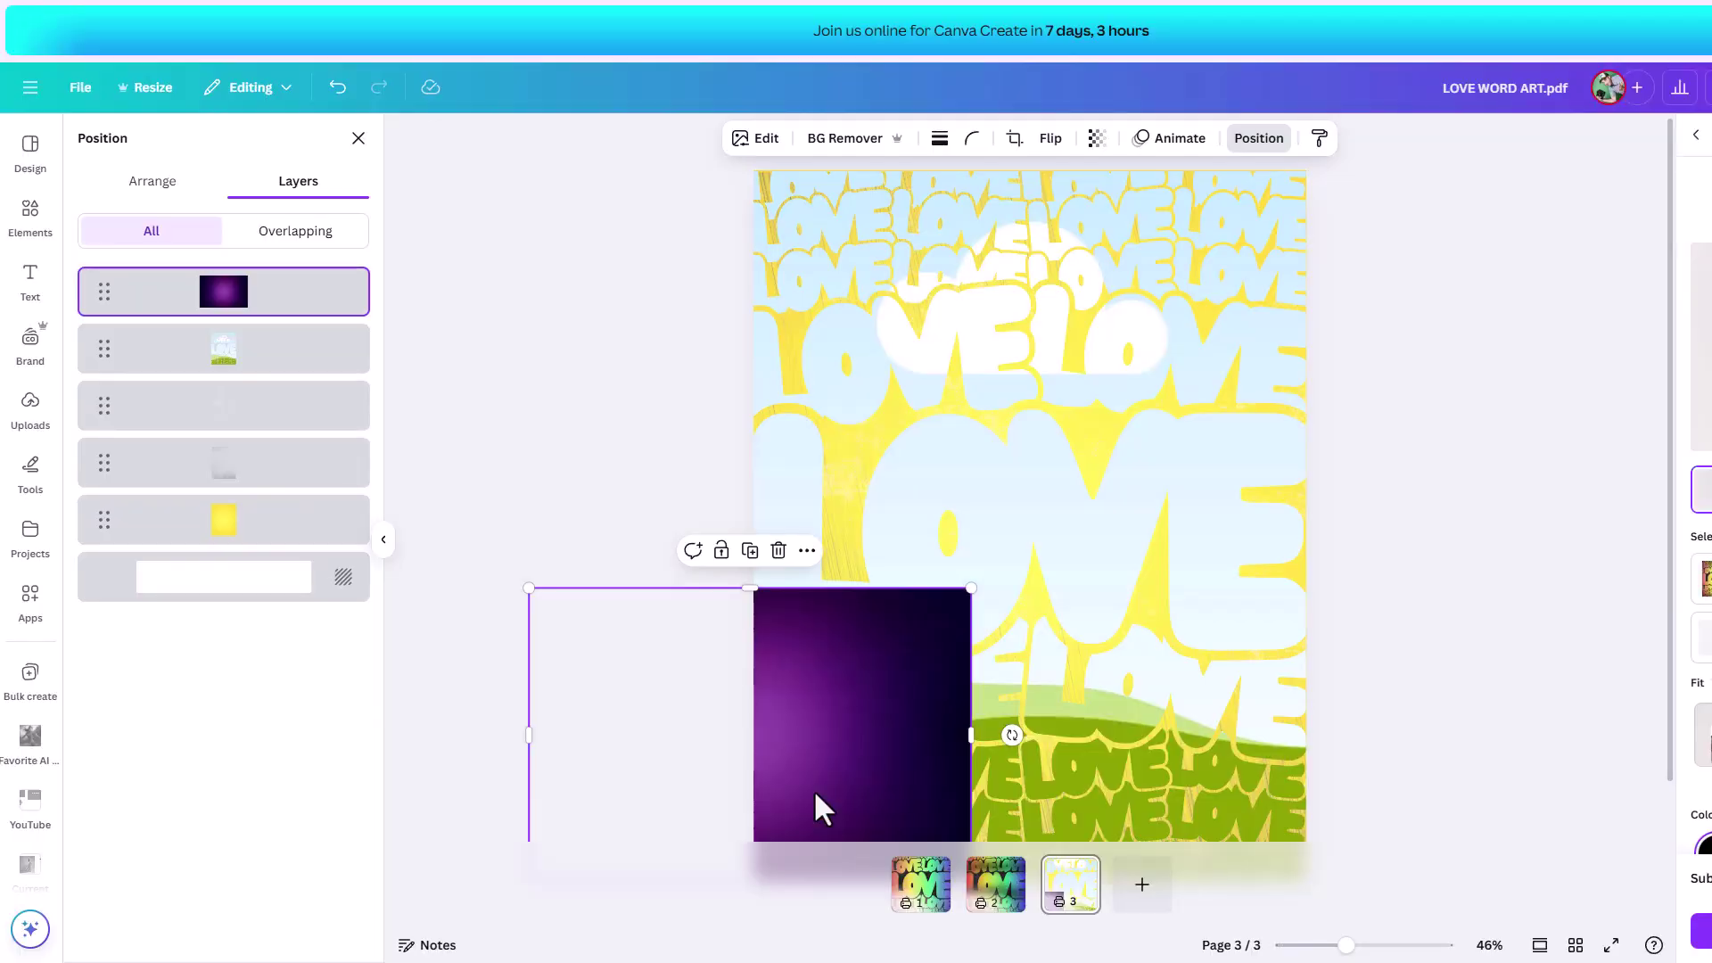
- Fill the LOVE frame with the purple gradient image and move it third in layers, beneath the grunge texture
{"action": "left_click_drag", "start_coordinate": [813, 789], "coordinate": [984, 597]}
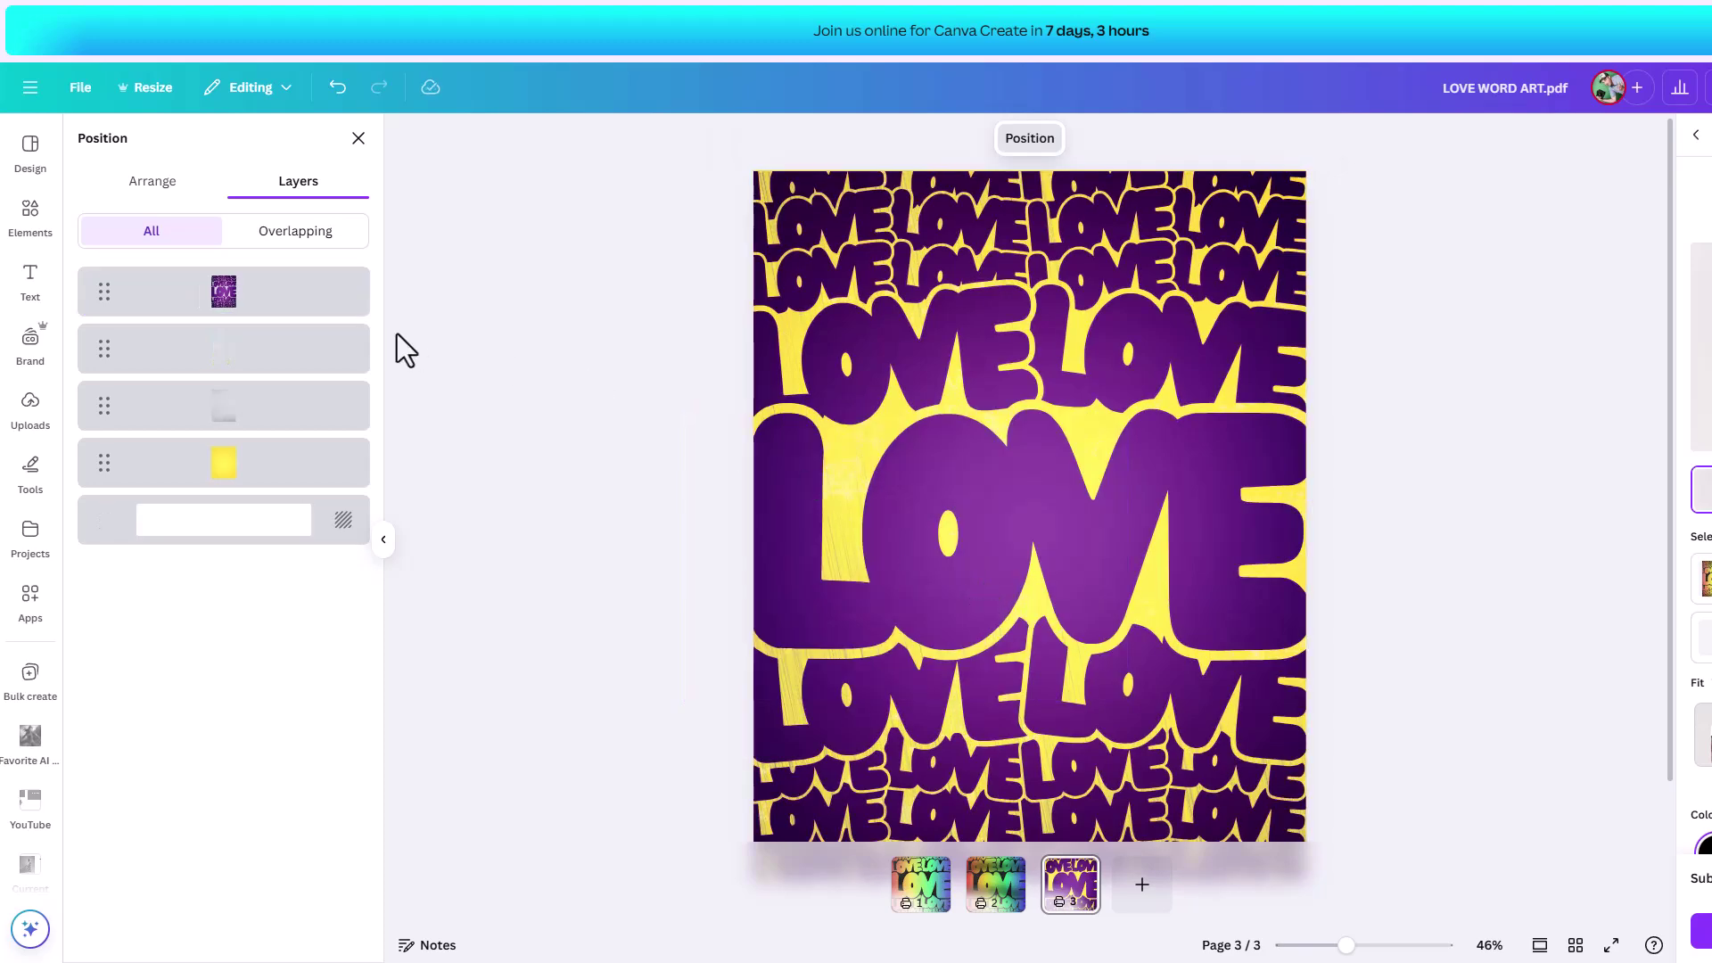
{"action": "left_click_drag", "start_coordinate": [241, 299], "coordinate": [248, 432]}
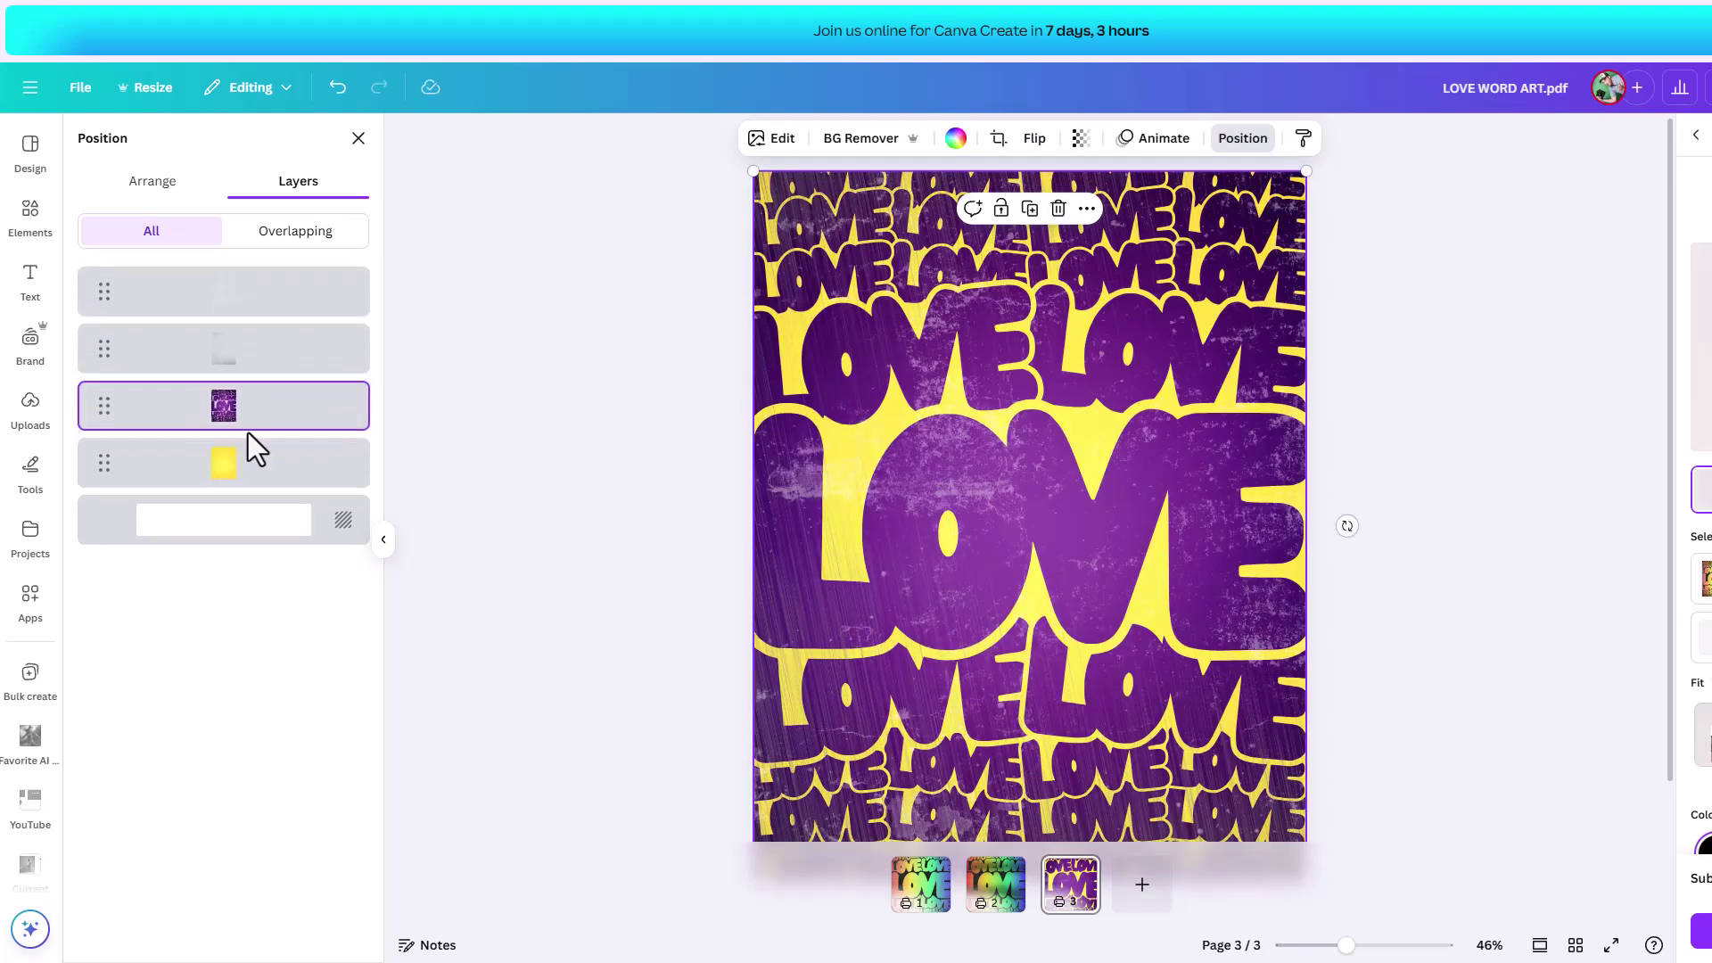